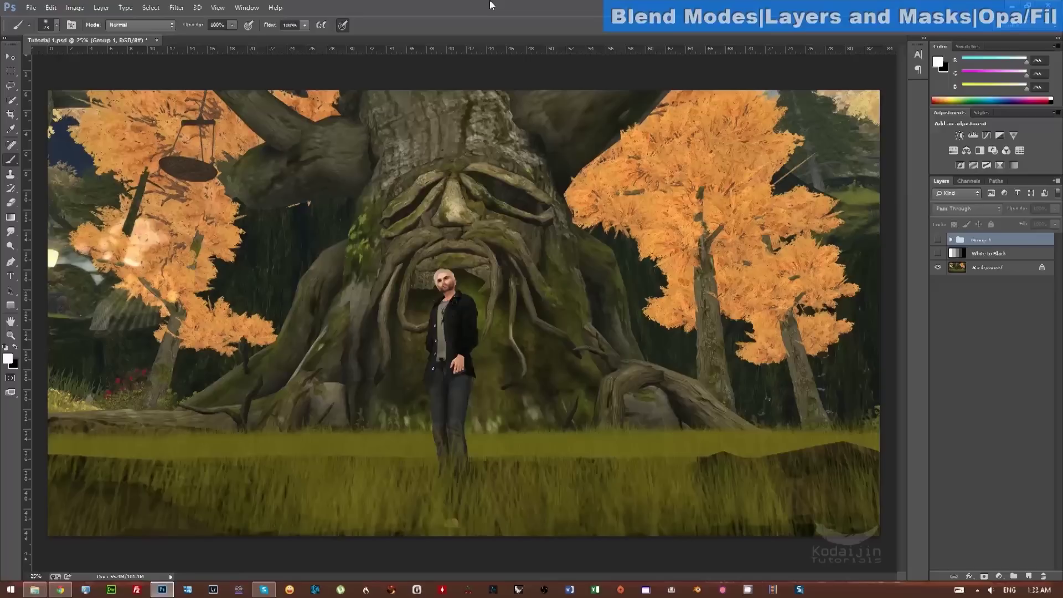
Step: Select the White to Black layer and toggle its stripes visible, hidden, then visible again
click(990, 254)
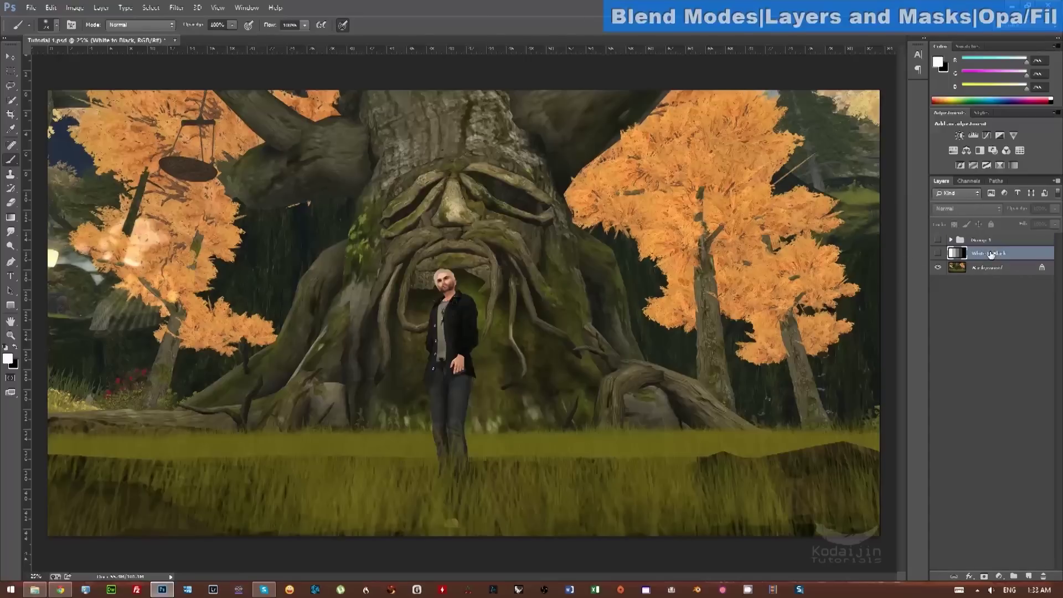
click(937, 254)
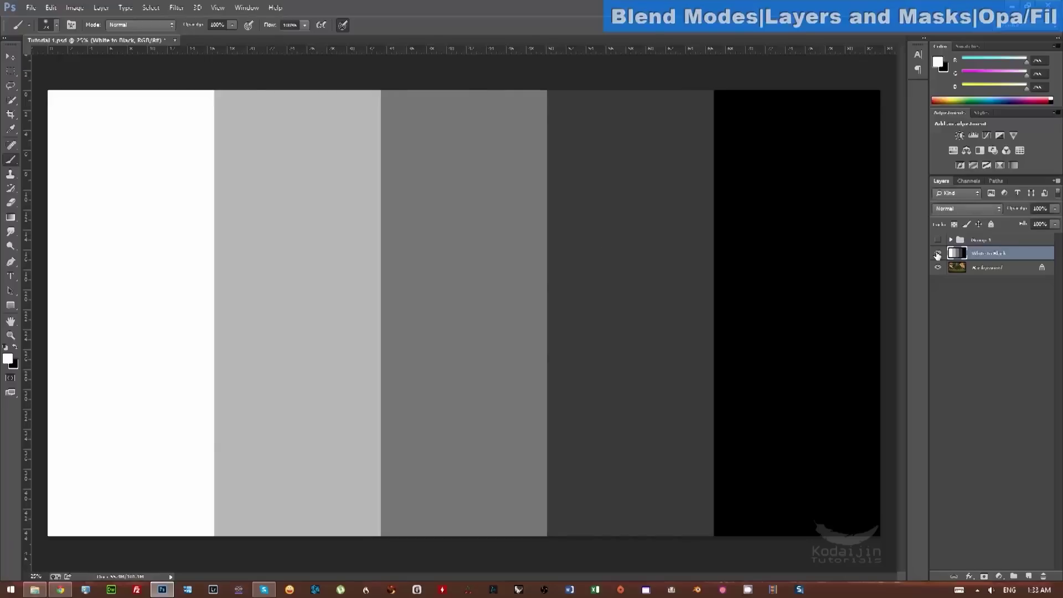
click(938, 254)
click(938, 253)
Step: Reactivate the White to Black layer and review its blend modes, leaving it on Normal
click(256, 9)
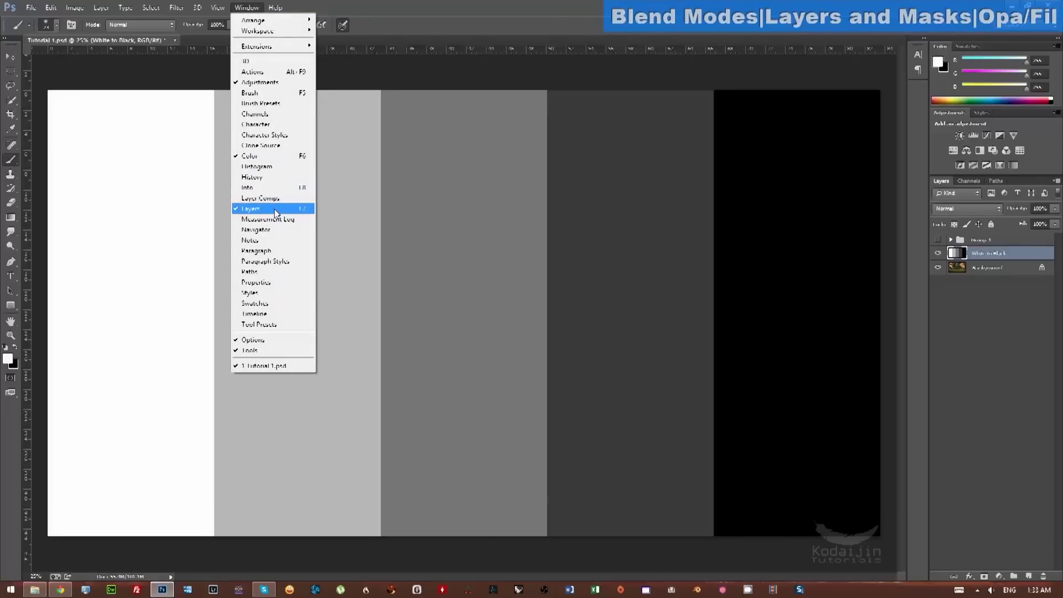
click(955, 300)
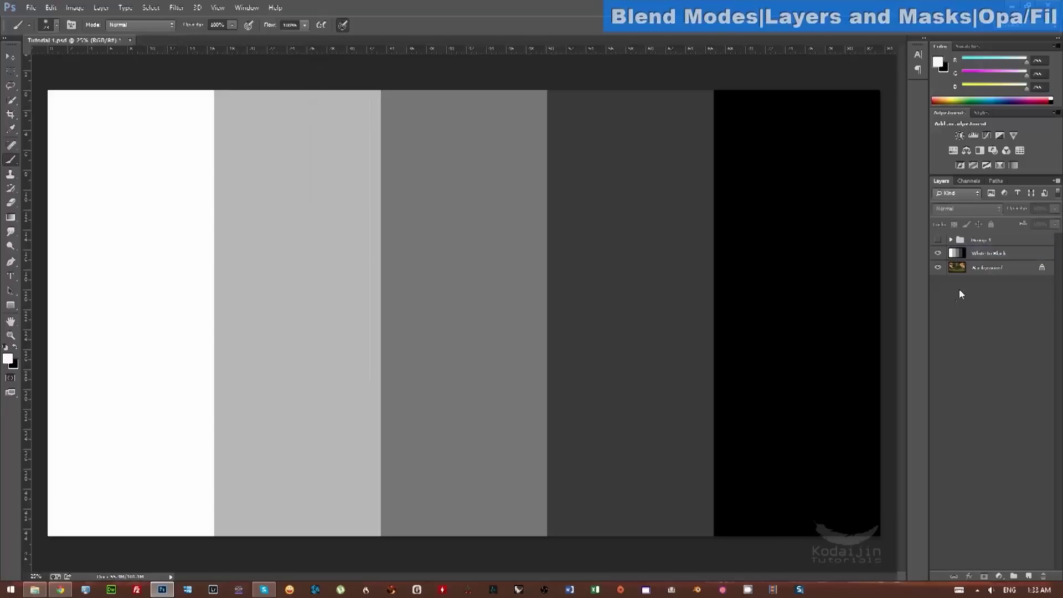
click(1007, 255)
click(983, 208)
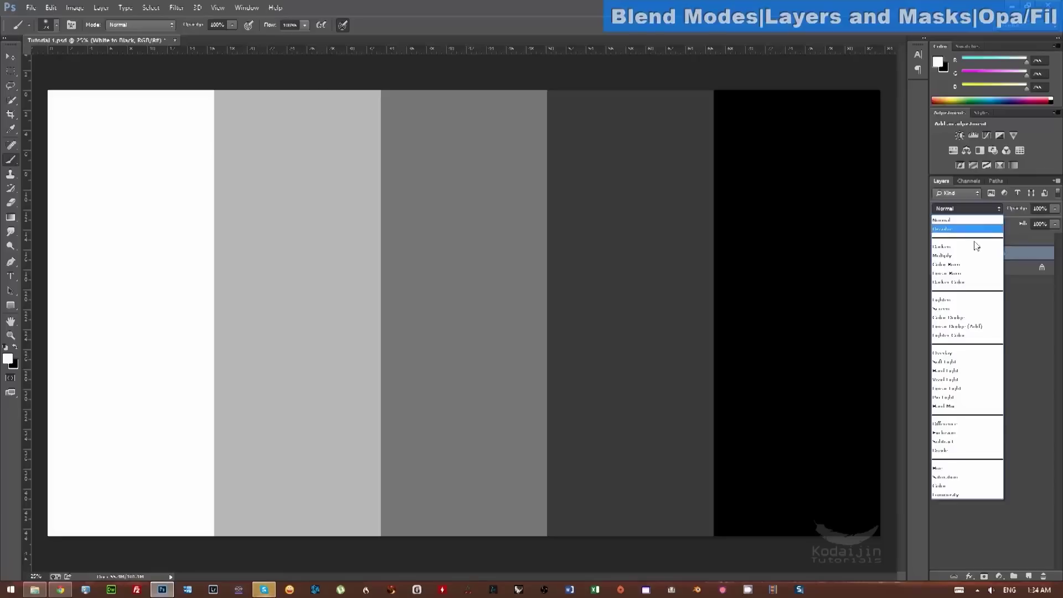
click(1028, 314)
Step: Hide the grey stripes, select the Background layer and switch to the path selection tool
click(937, 253)
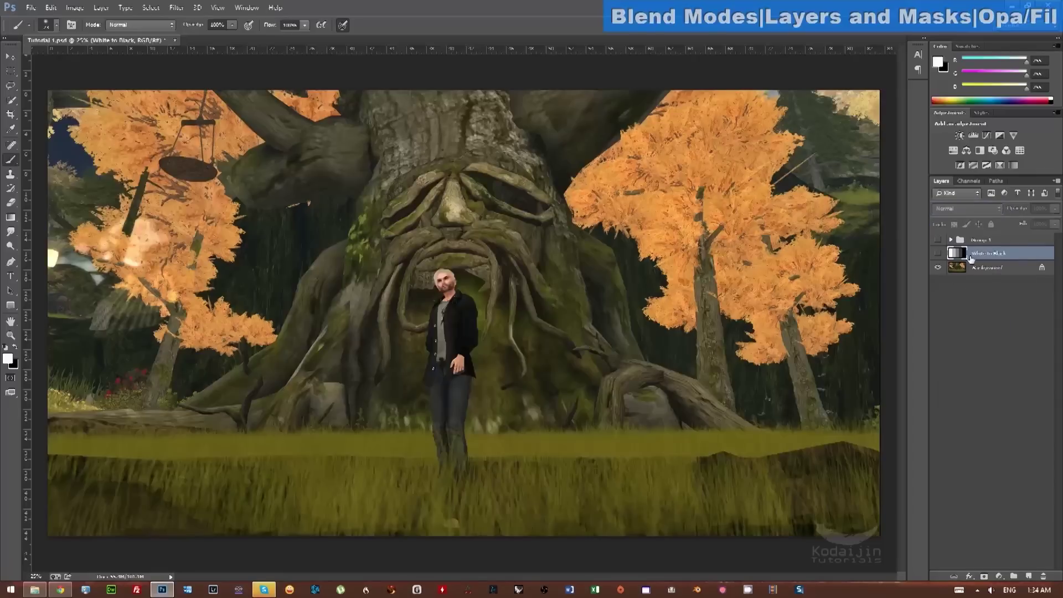
click(1013, 271)
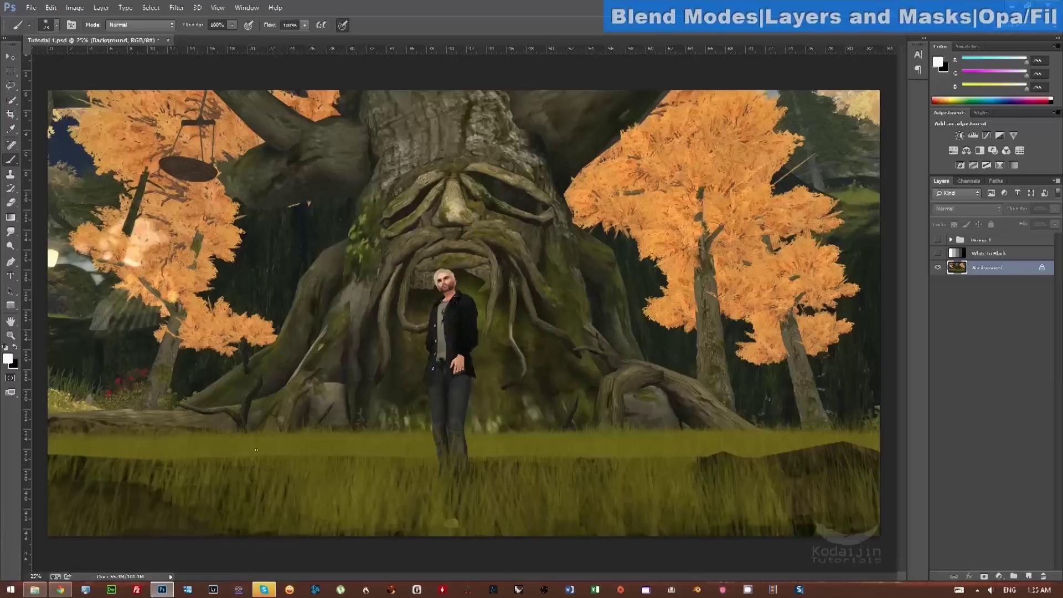
key(a)
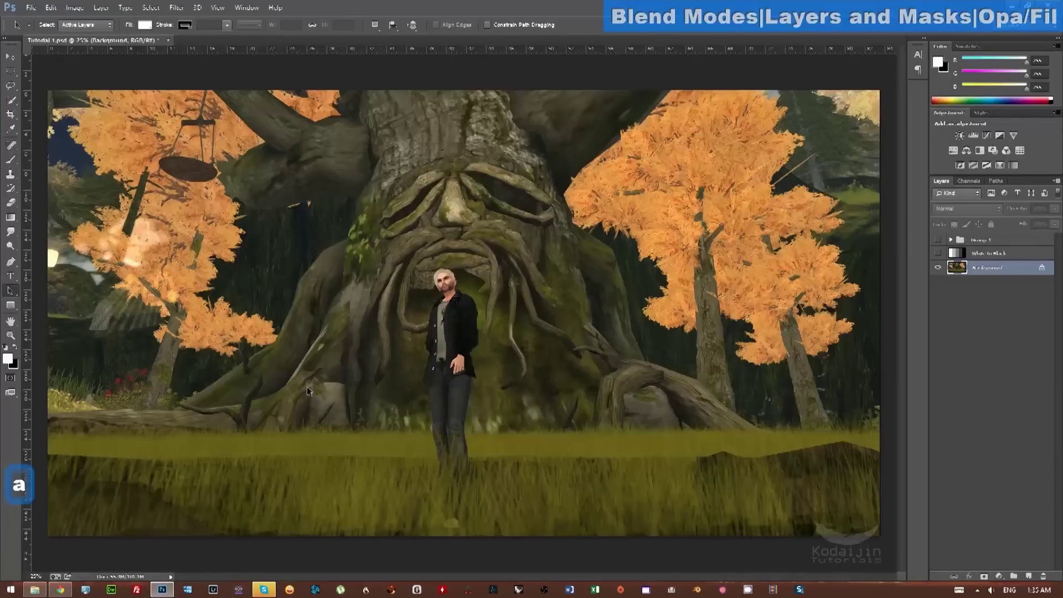
key(shift+a)
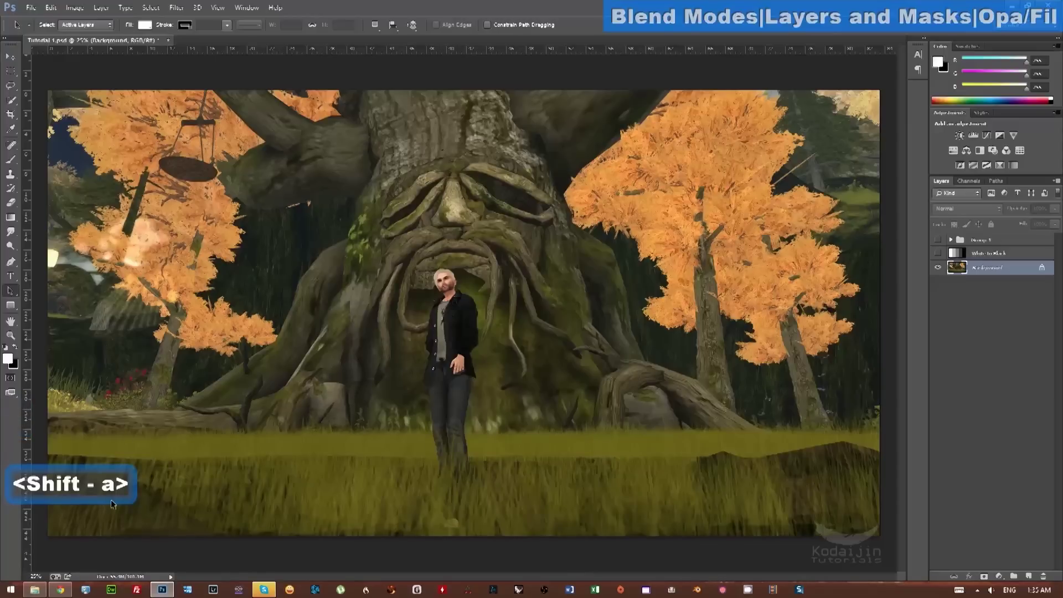
Step: Deselect any active selection with Ctrl+D and reselect the White to Black layer
right_click(175, 424)
key(shift+d)
click(165, 428)
key(ctrl+d)
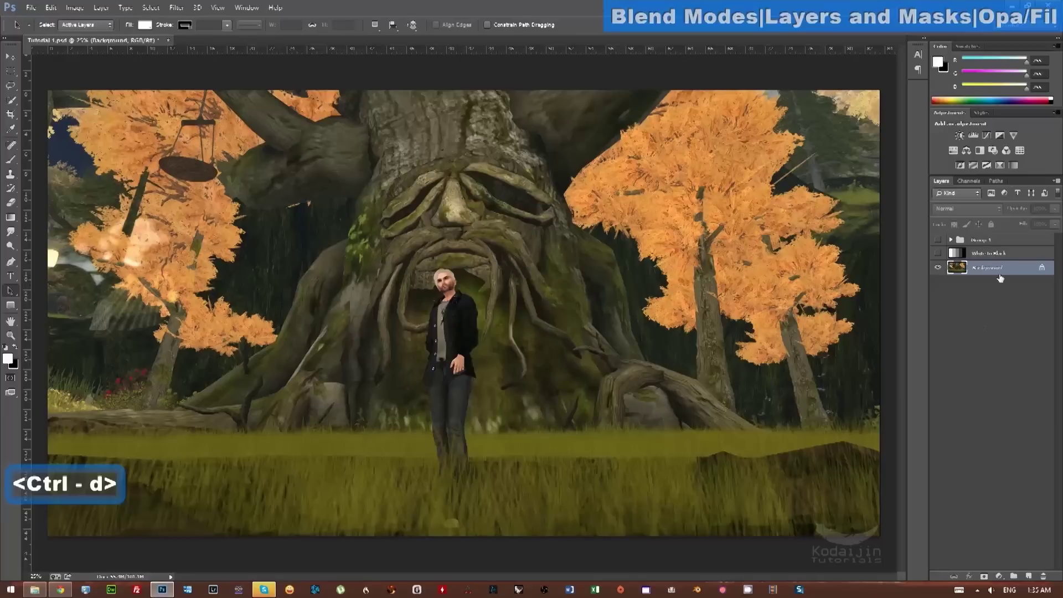
click(996, 253)
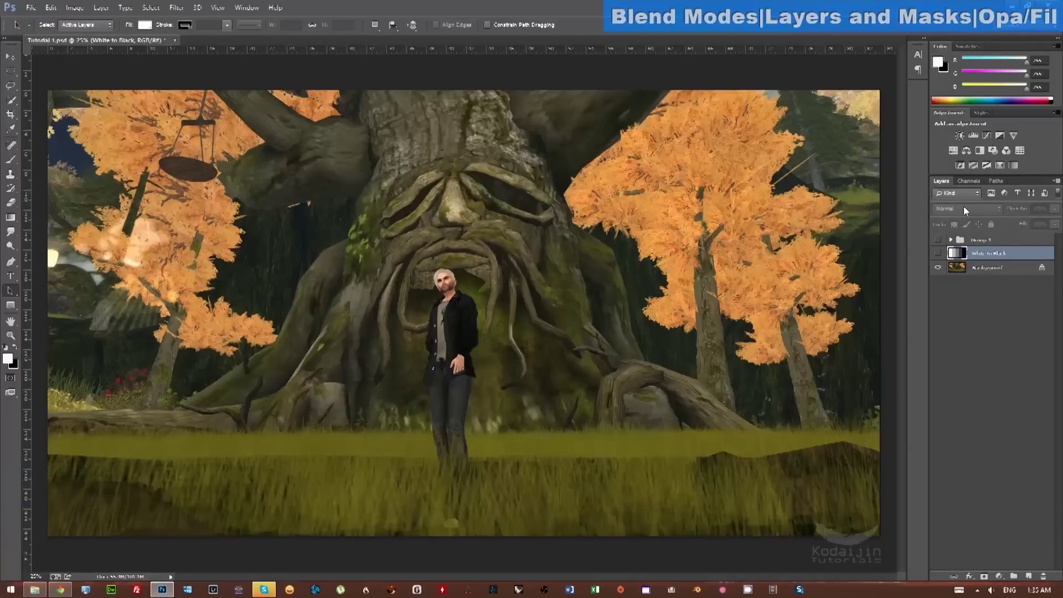
Step: Turn on the White to Black stripes and the Group 1 grey-level labels
click(938, 254)
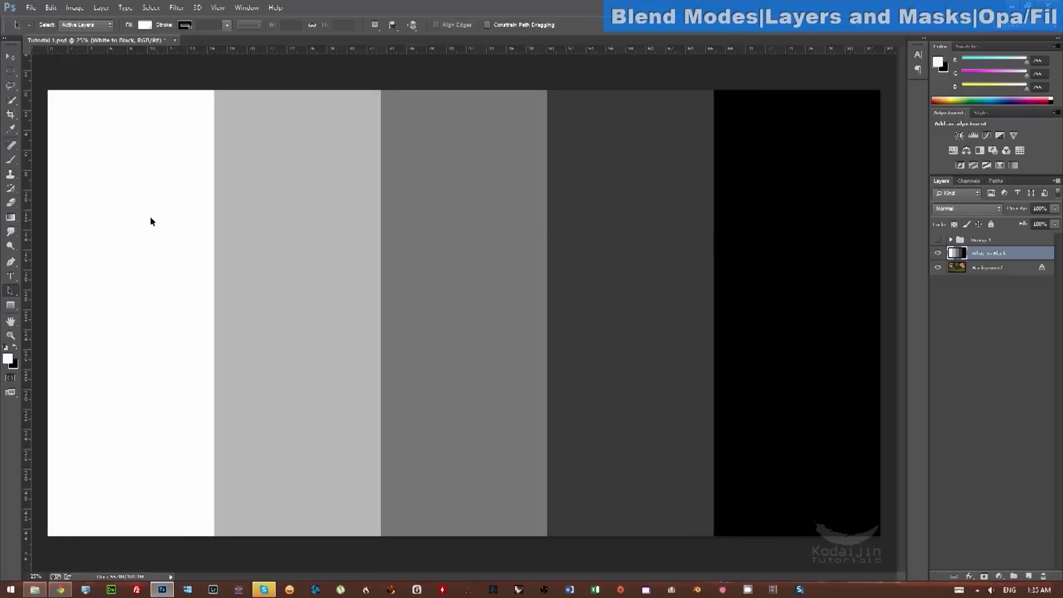
click(937, 240)
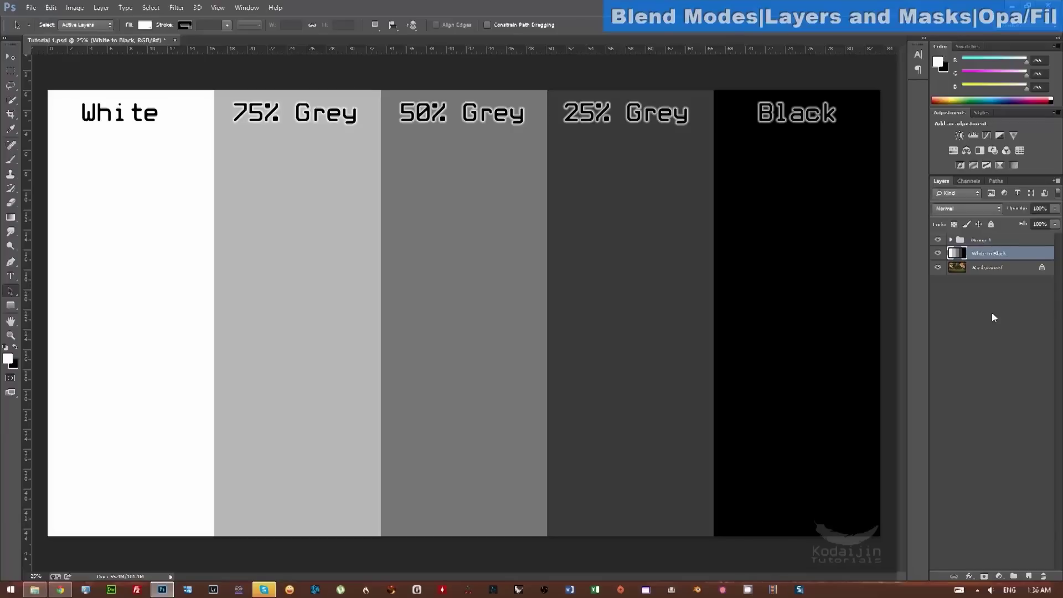
click(981, 208)
Step: Set the stripe layer's blend mode to Dissolve, then to Darken
click(973, 221)
click(975, 212)
click(974, 211)
click(974, 211)
click(962, 227)
click(965, 212)
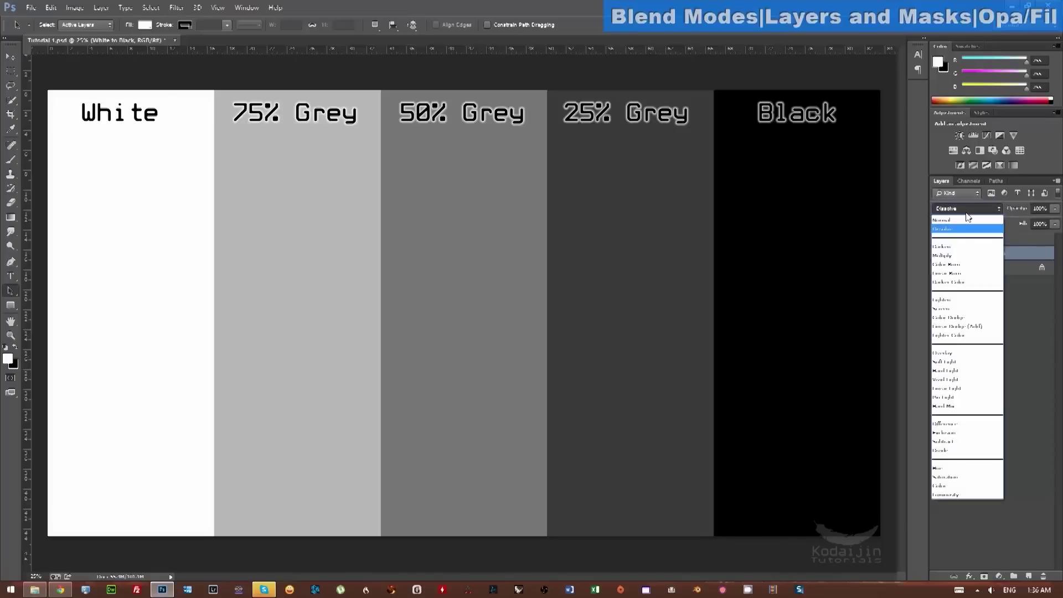
click(961, 246)
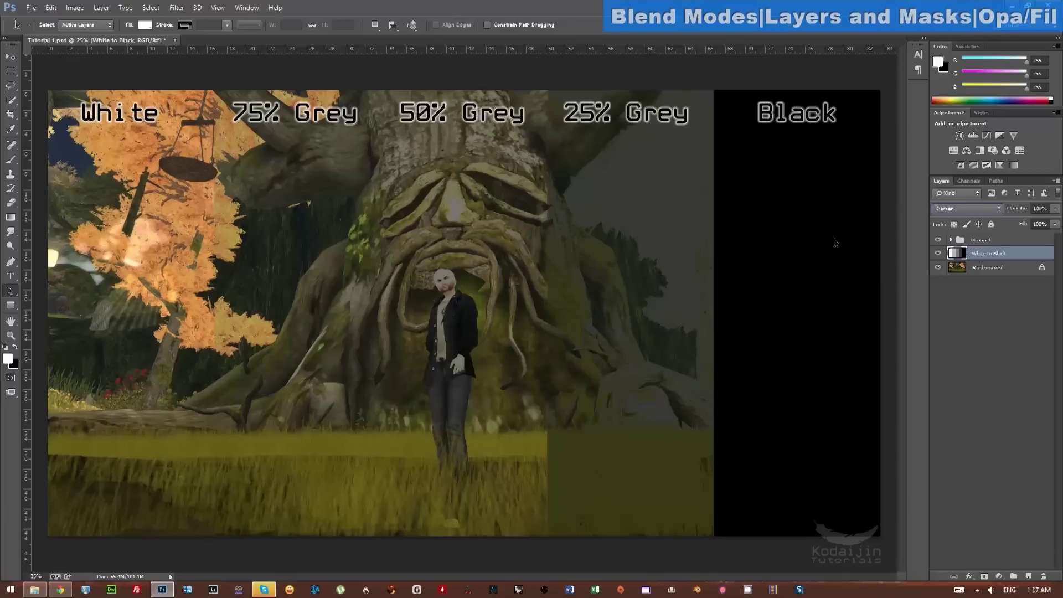
Step: Try Multiply on the stripe layer, then switch its blending to Color Burn
click(951, 208)
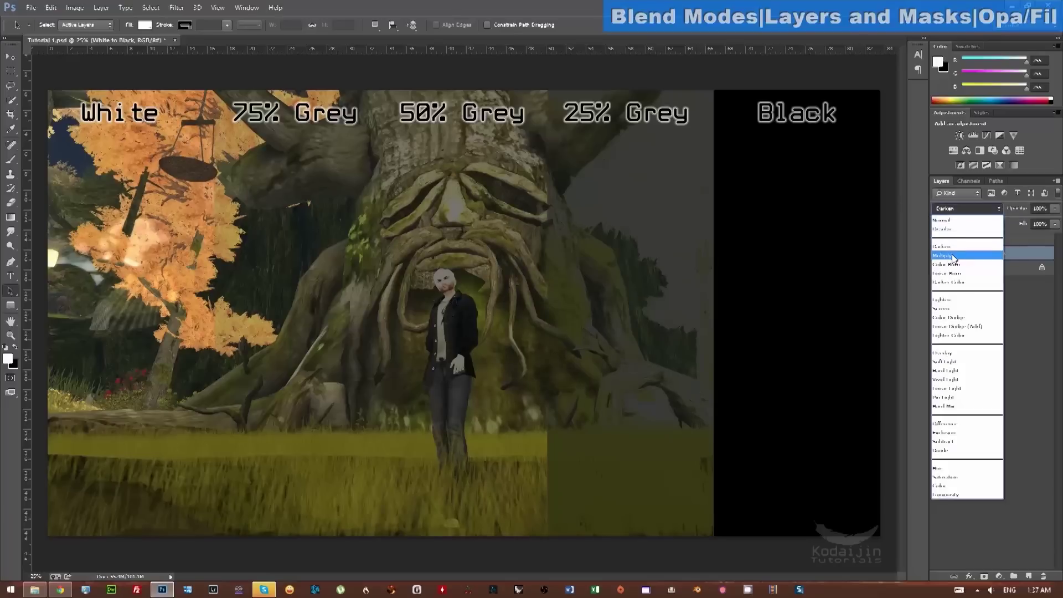
click(952, 254)
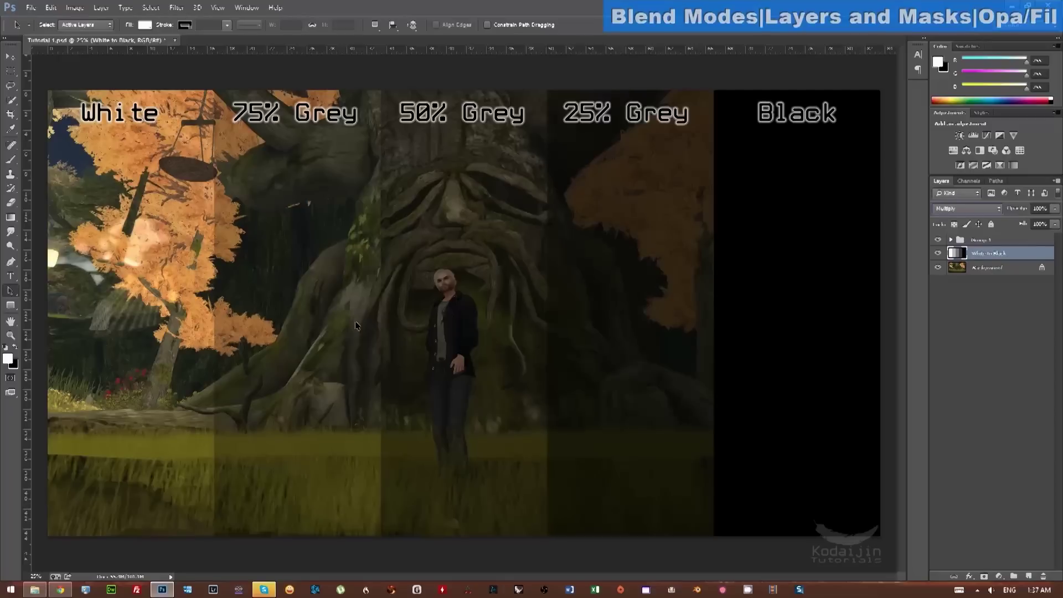
click(952, 211)
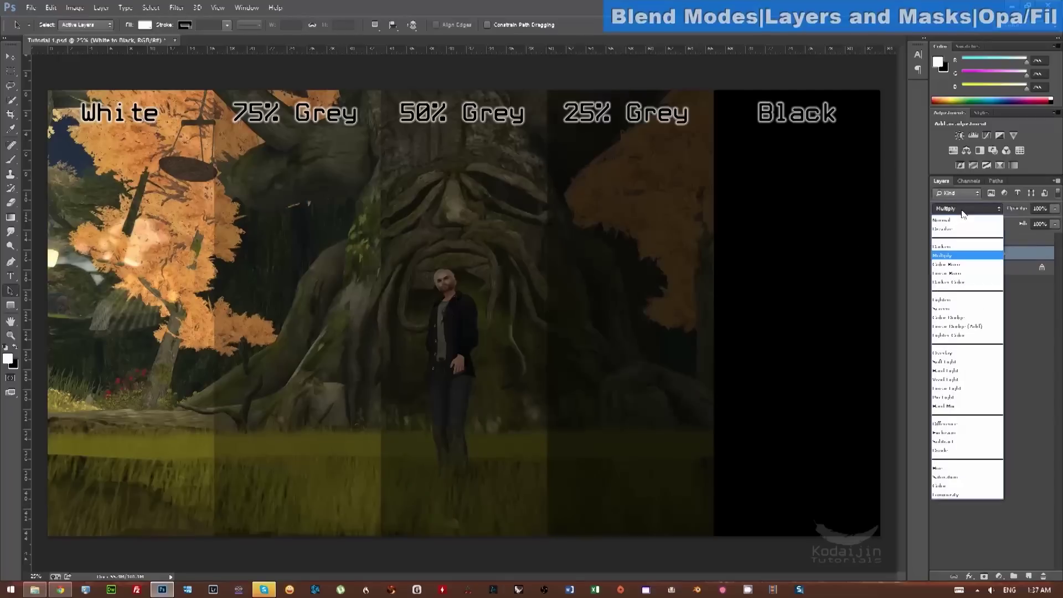
click(962, 265)
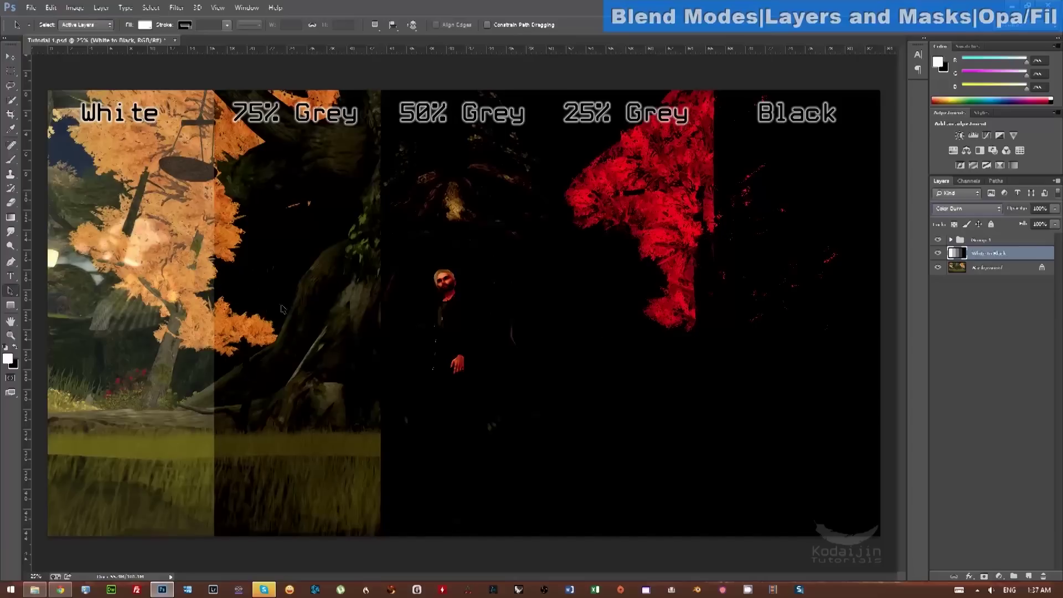
click(963, 209)
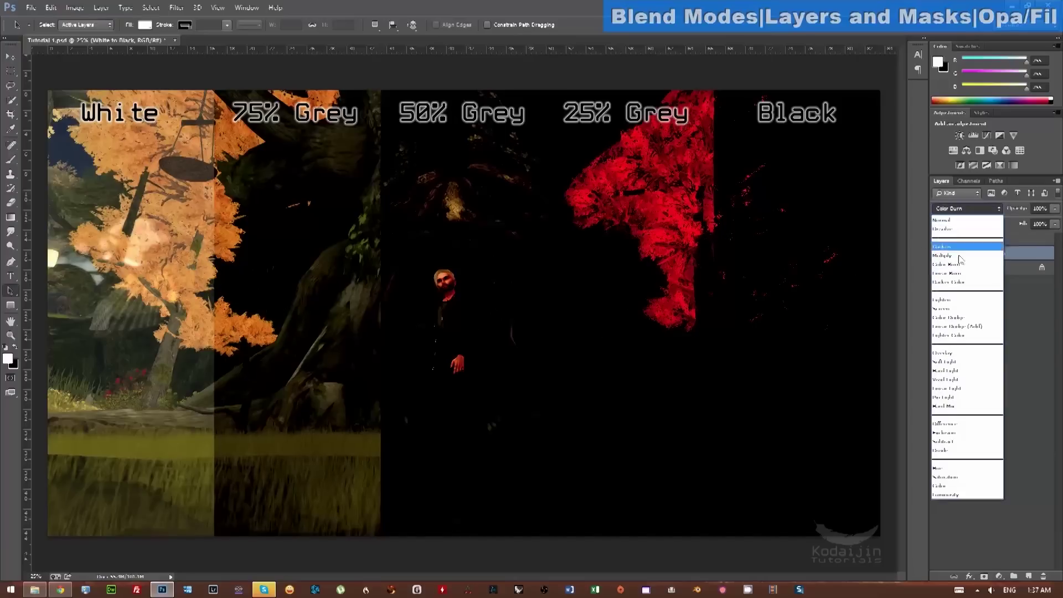
Step: Try Linear Burn on the stripe layer, then switch its blending to Darker Color
click(960, 274)
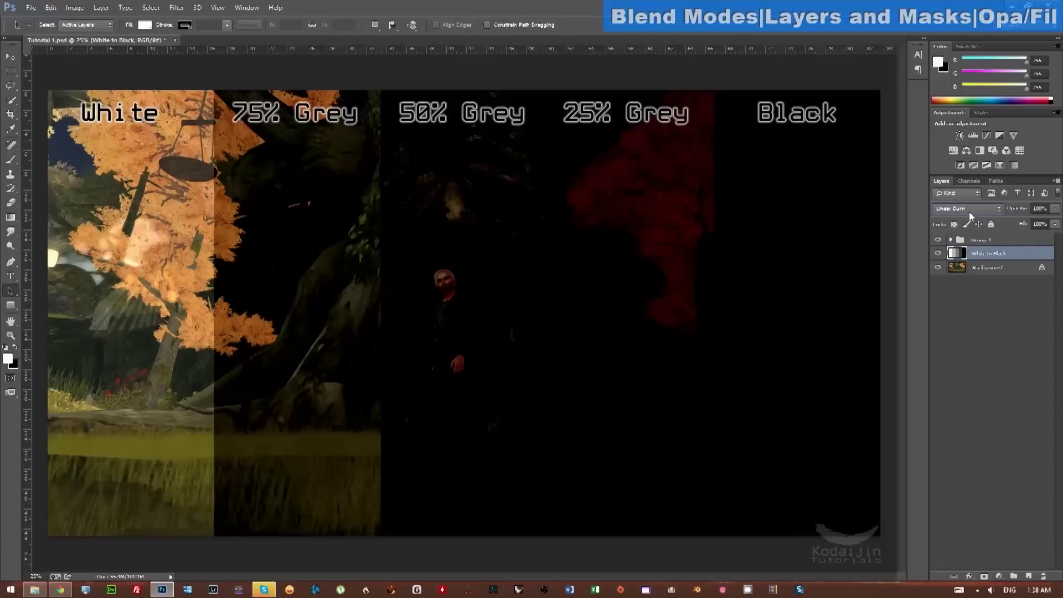
click(969, 211)
click(968, 284)
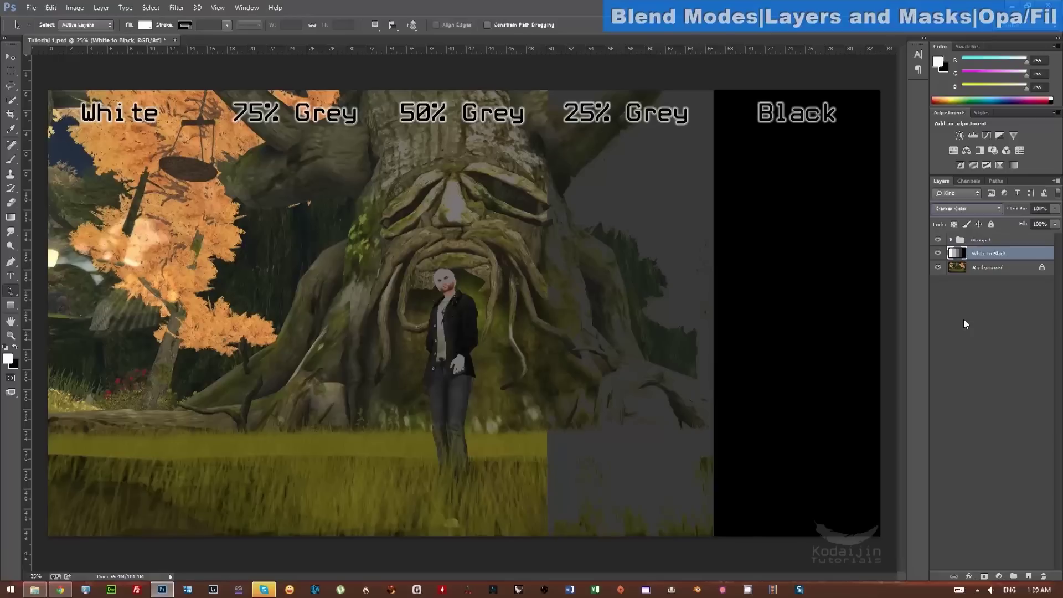
click(980, 209)
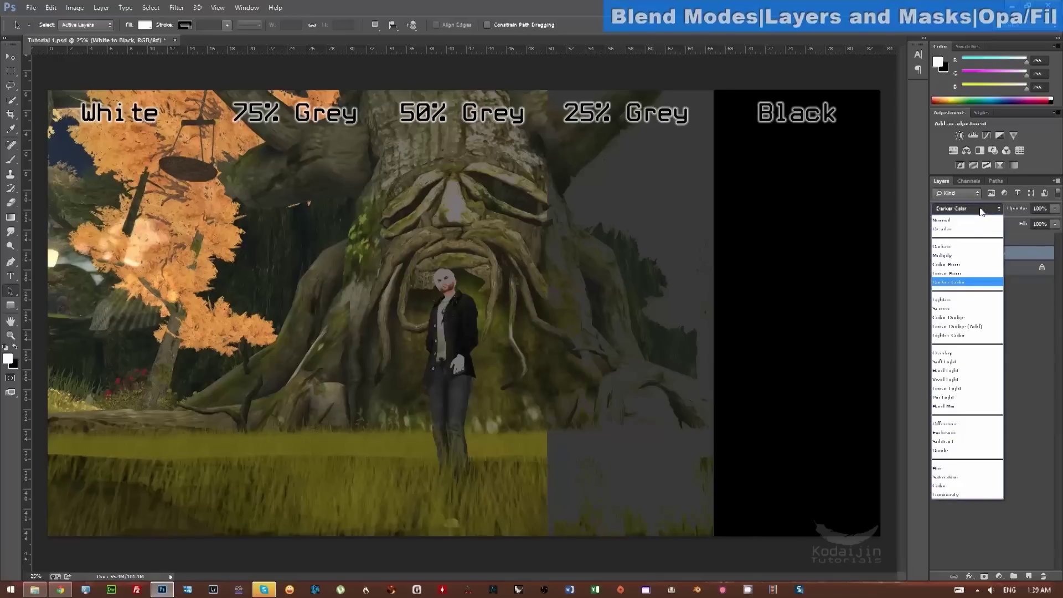
Step: Try Multiply, Lighten and Screen blending on the stripe layer
click(968, 256)
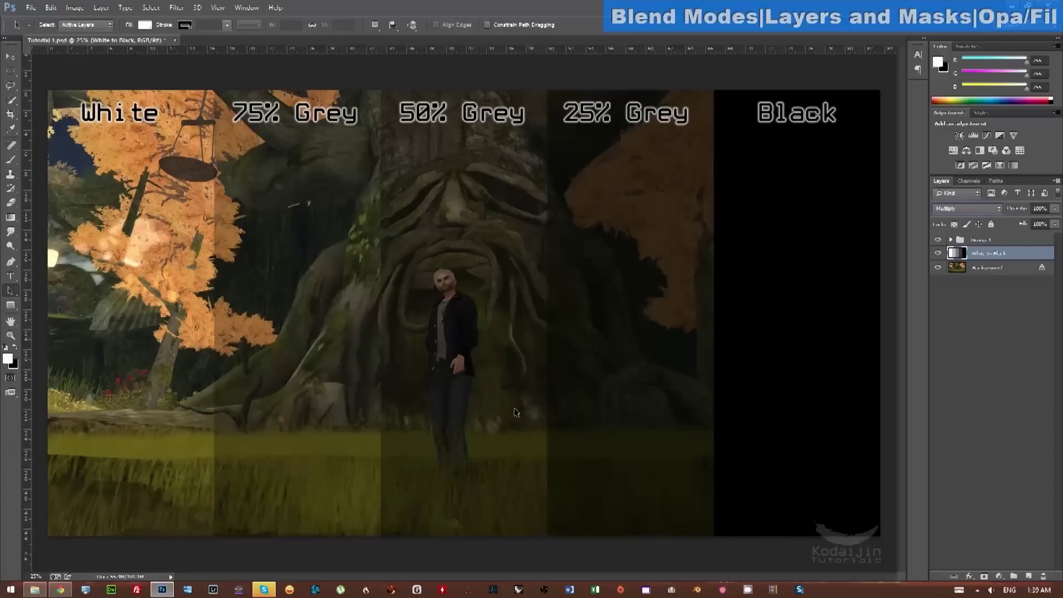
click(979, 209)
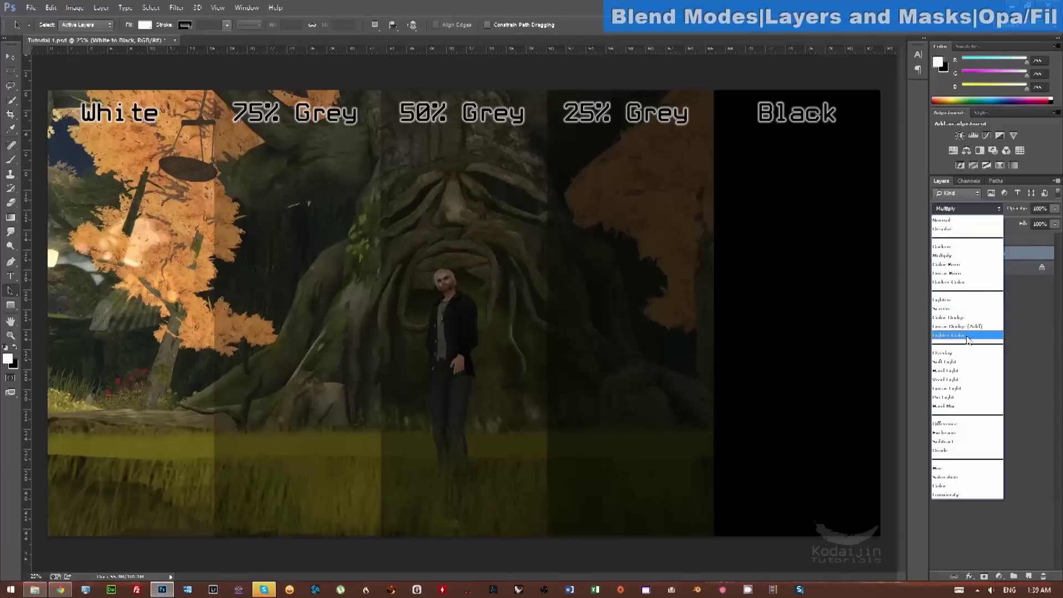
click(974, 300)
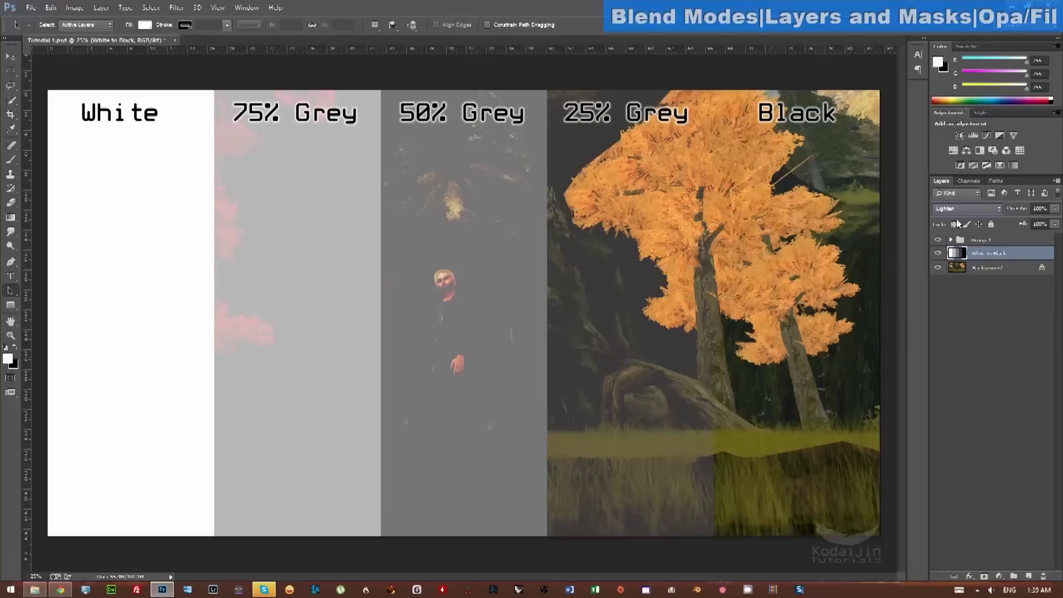
click(975, 209)
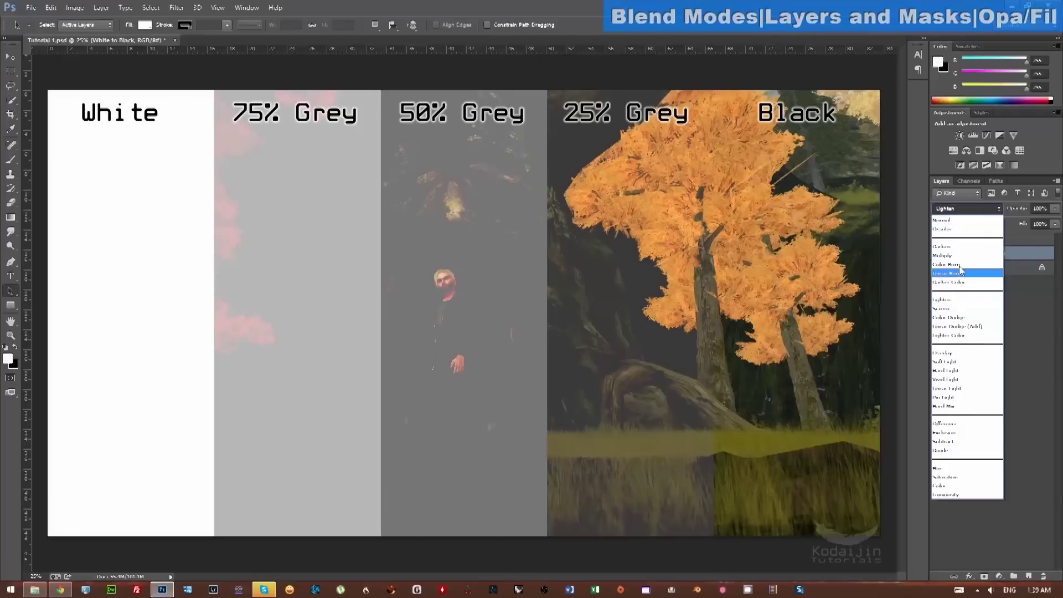
click(954, 309)
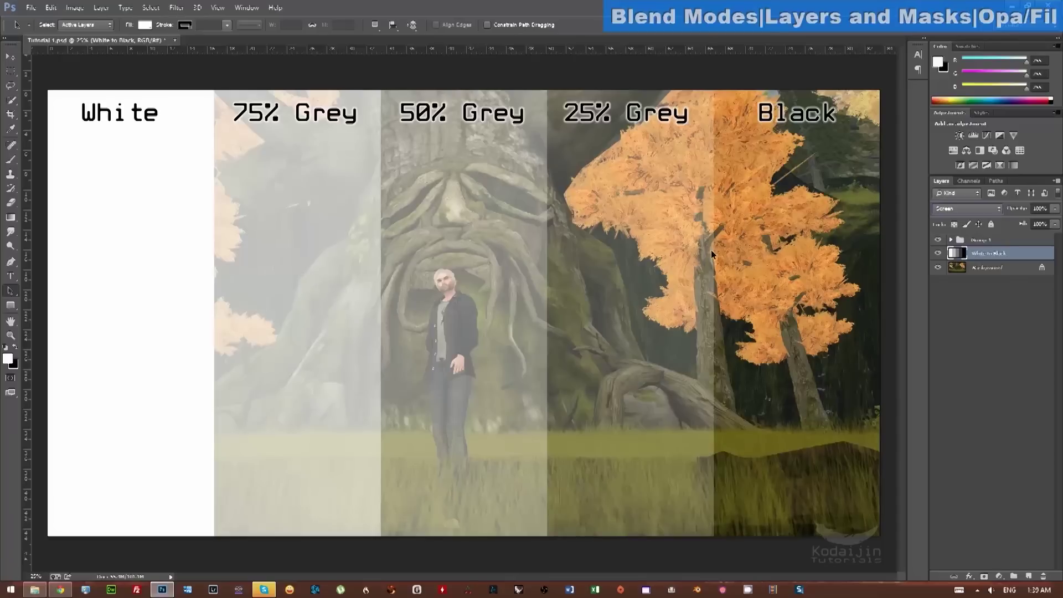
Step: Try Color Dodge and Linear Dodge (Add), then settle on Lighter Color
click(947, 208)
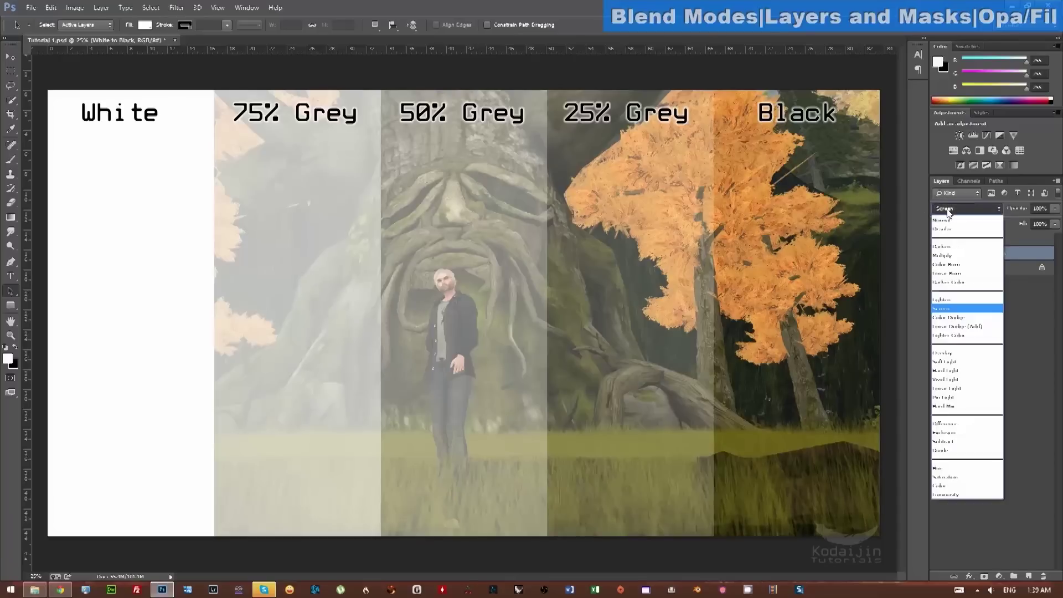
click(963, 320)
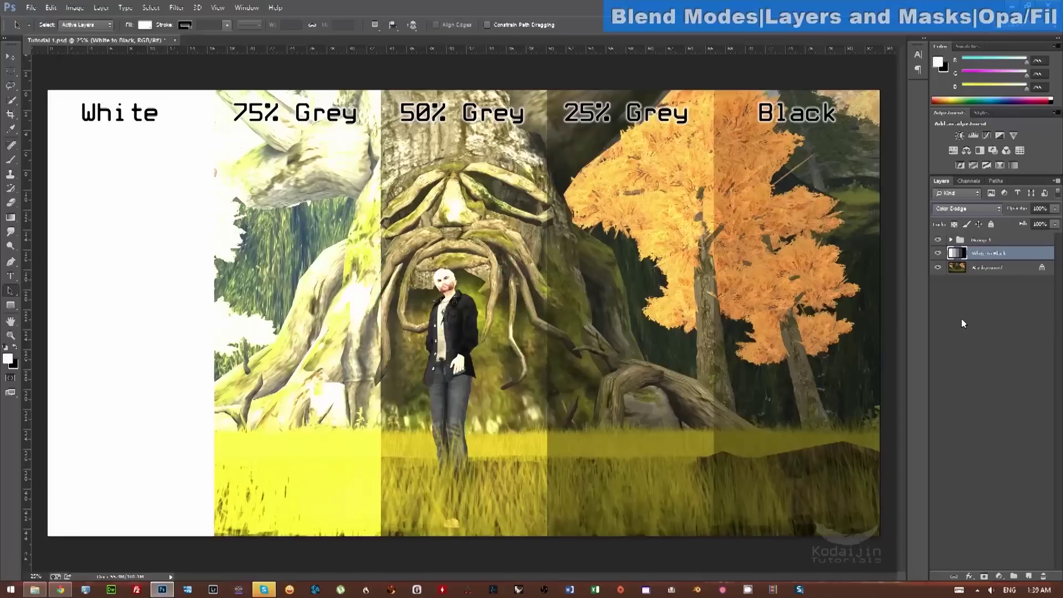
click(963, 210)
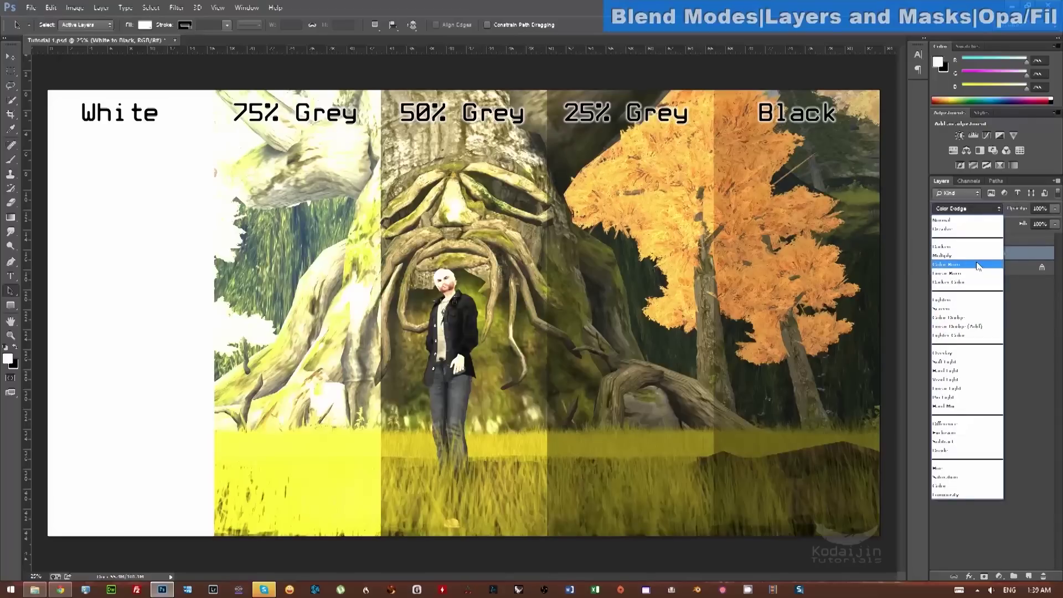
click(963, 326)
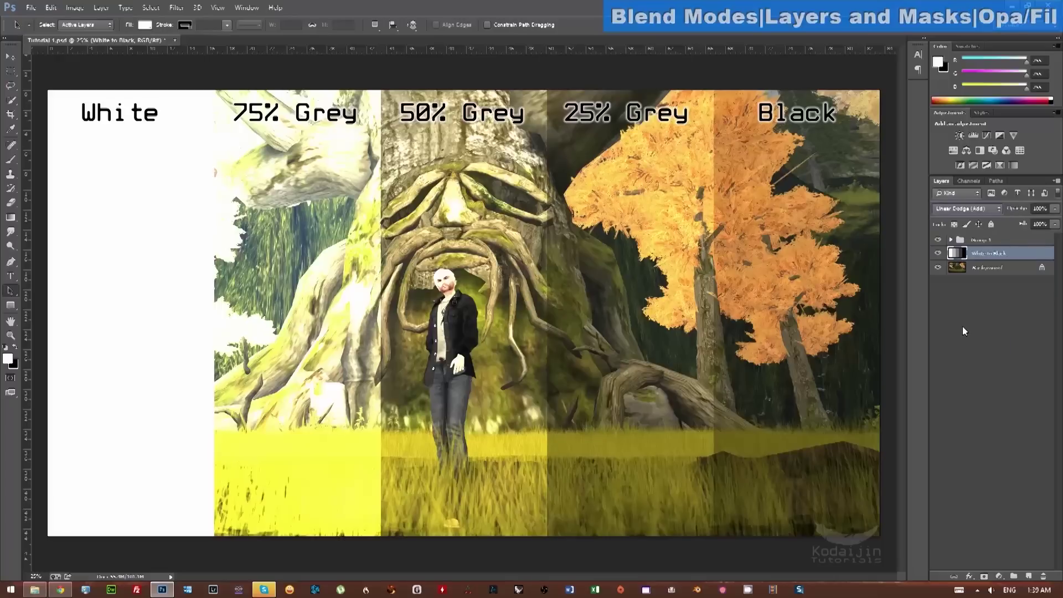
click(978, 211)
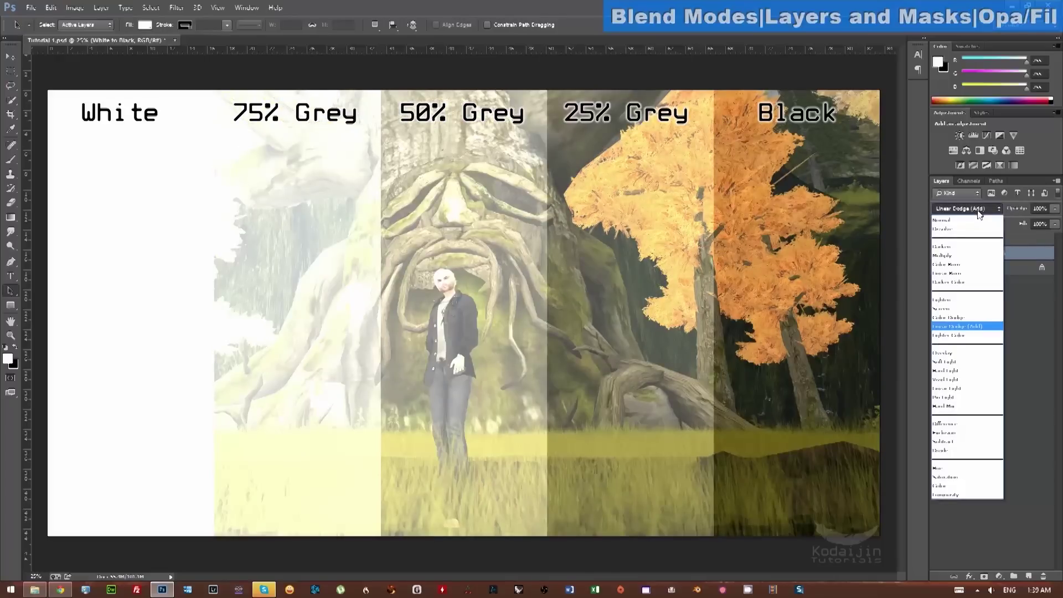
click(968, 335)
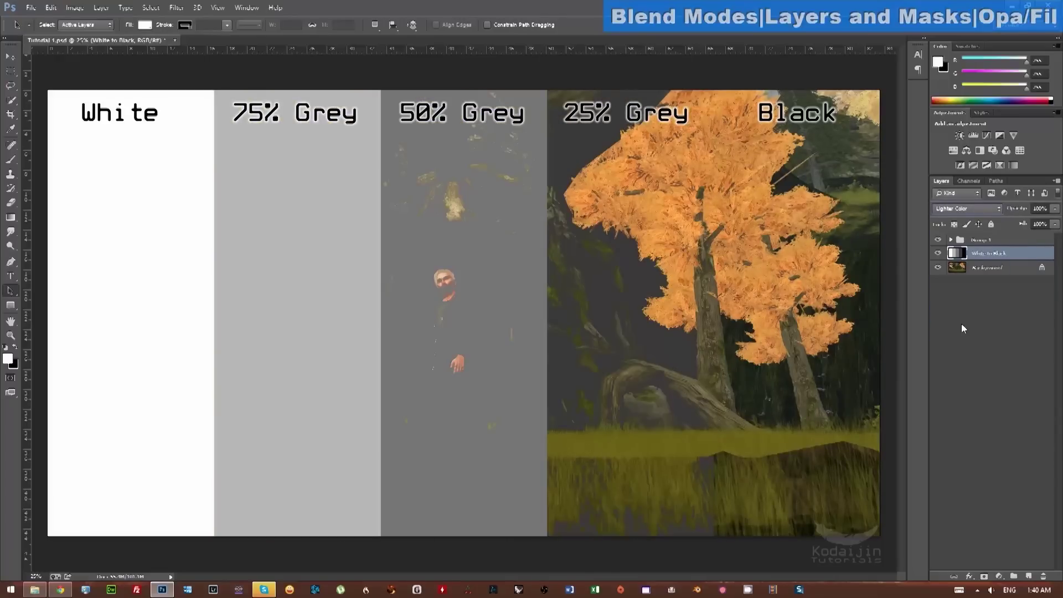
click(972, 208)
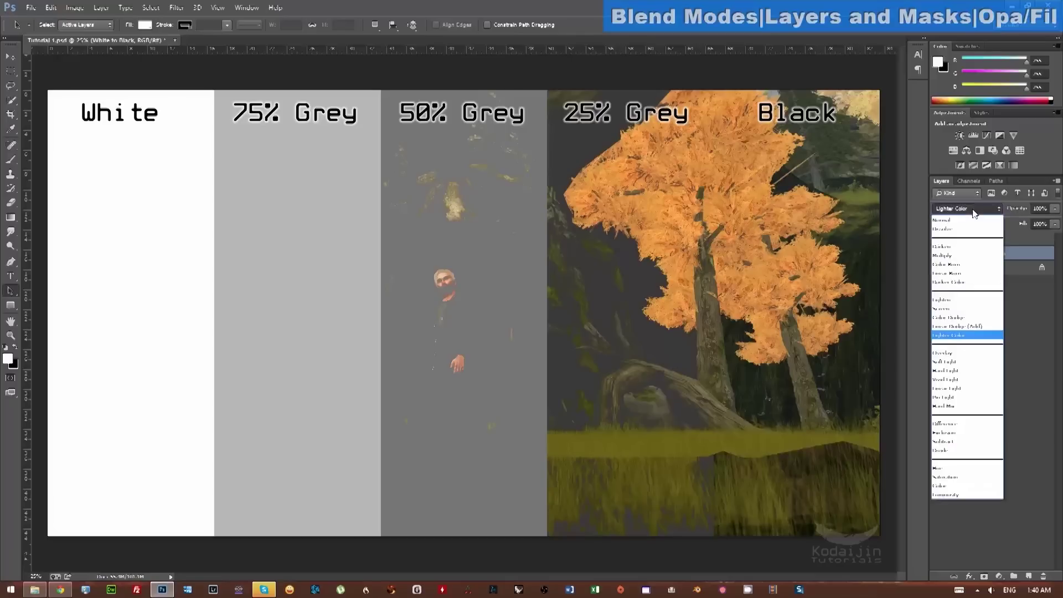
Step: Try Overlay on the stripe layer, then switch its blending to Soft Light
click(968, 353)
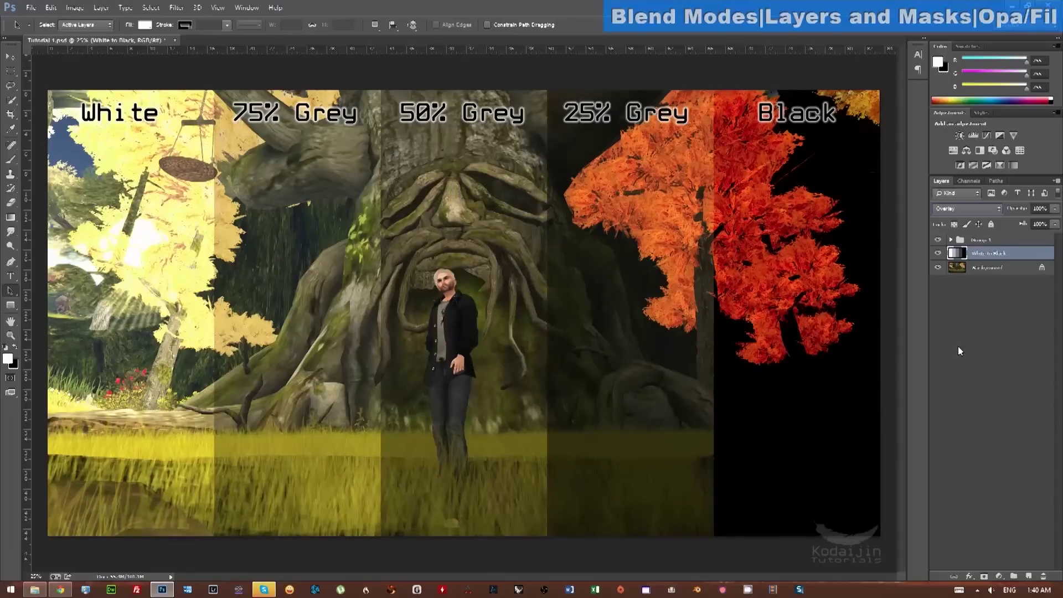
click(952, 209)
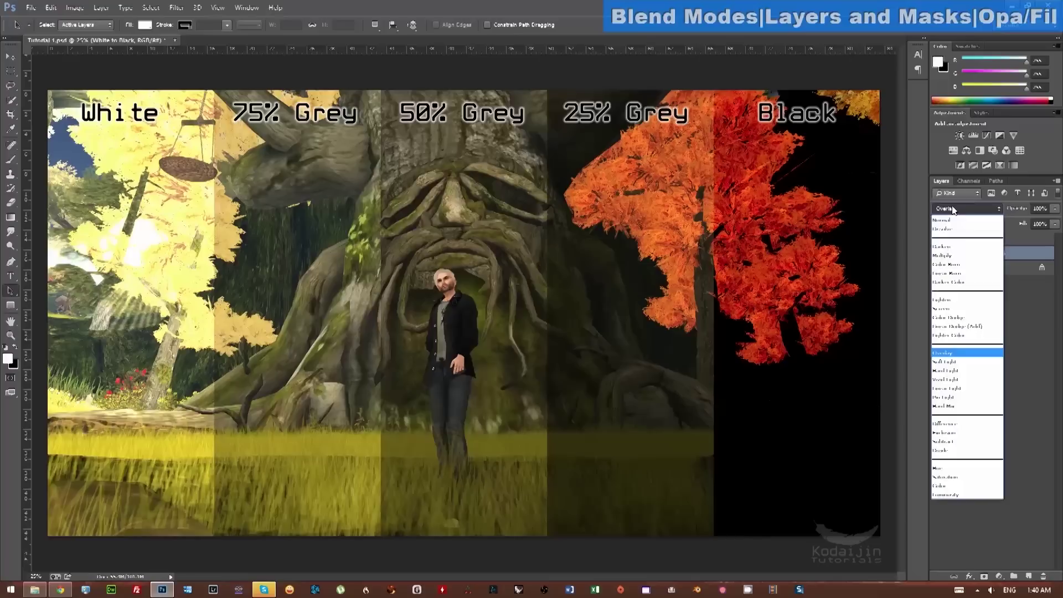
click(957, 361)
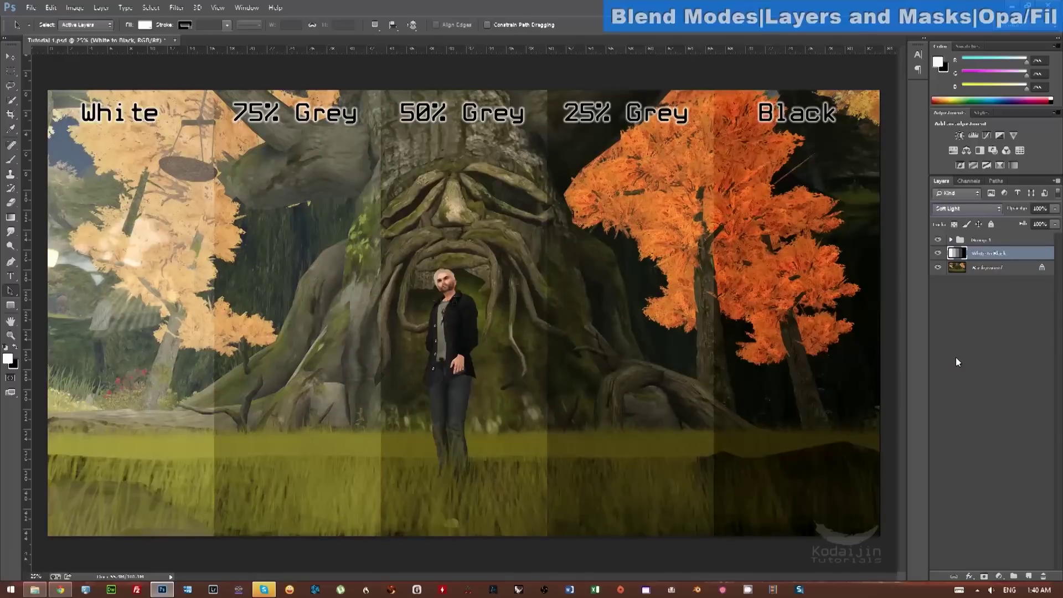
click(982, 210)
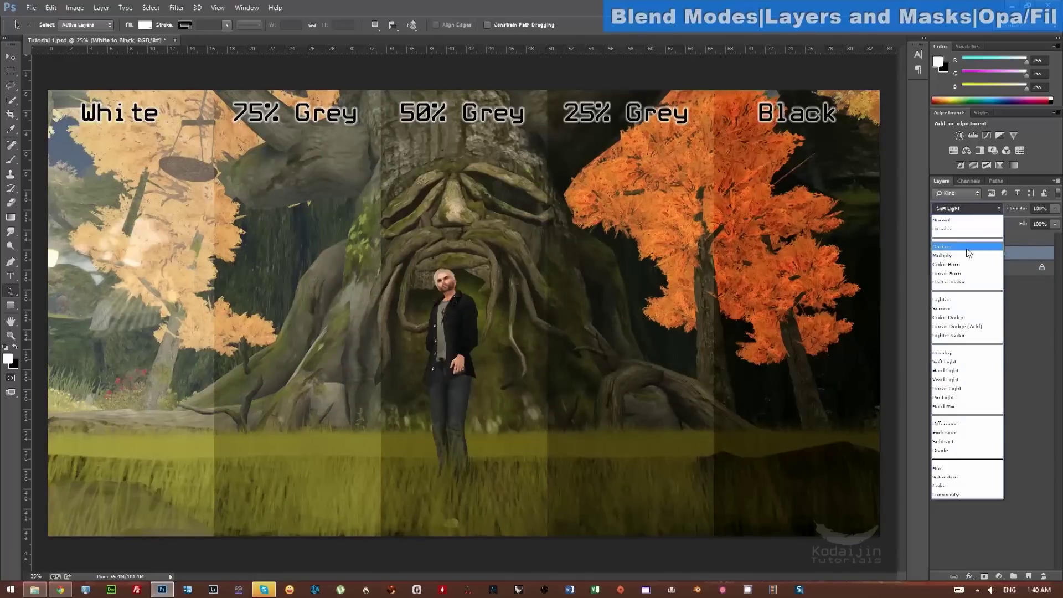
click(957, 362)
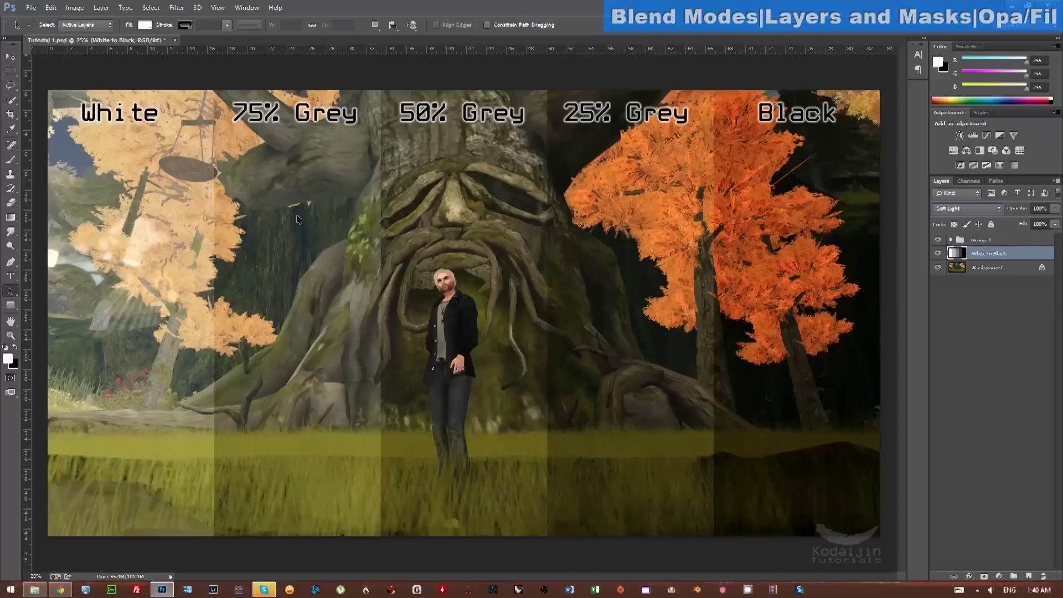
click(978, 208)
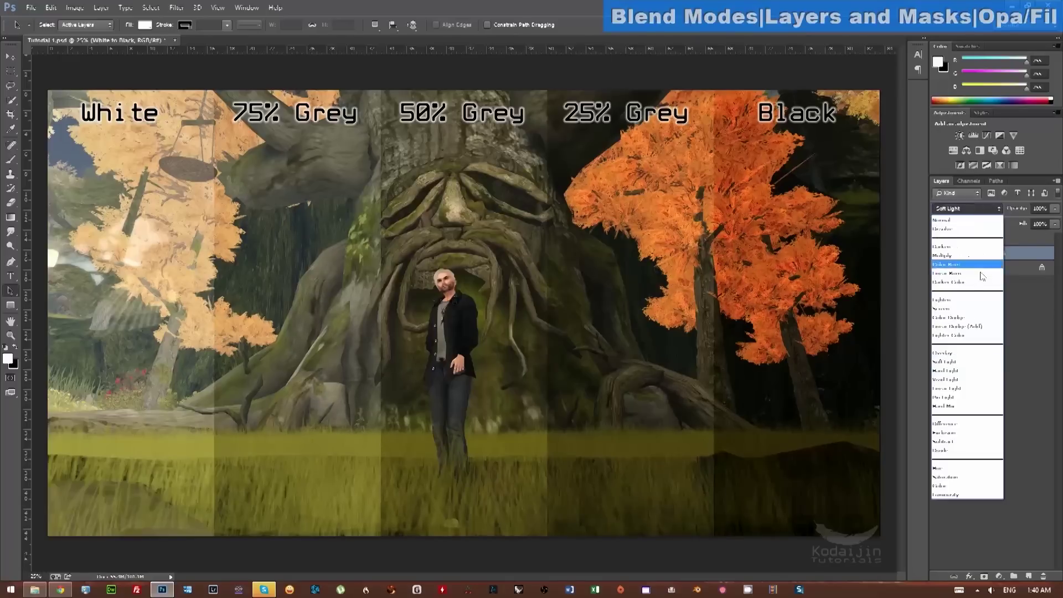
Step: Cycle the stripe layer through Hard Light, Vivid Light, Linear Light and Pin Light, ending on Hard Mix
click(969, 370)
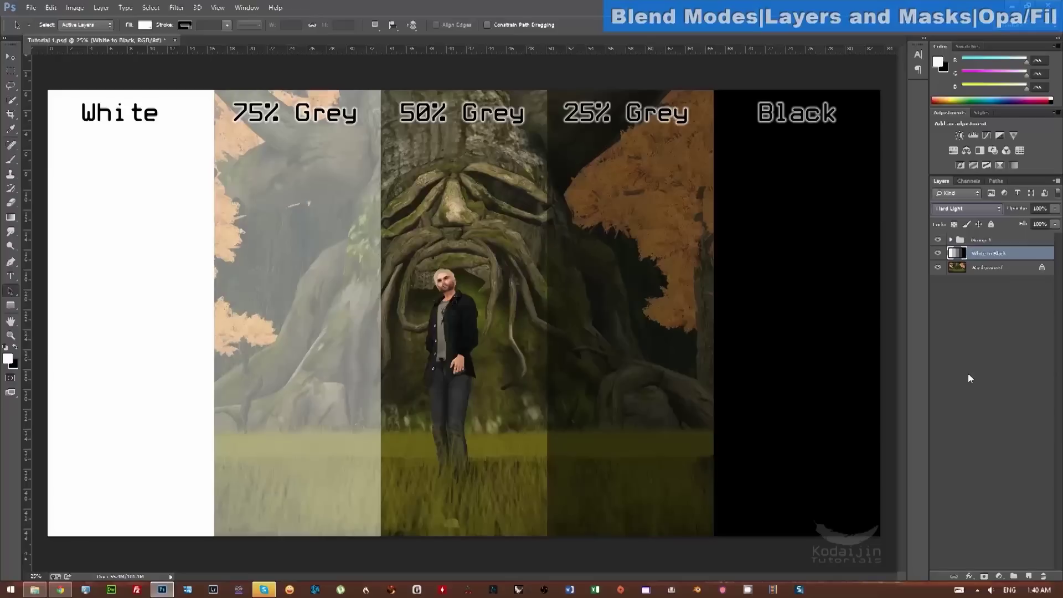
click(979, 209)
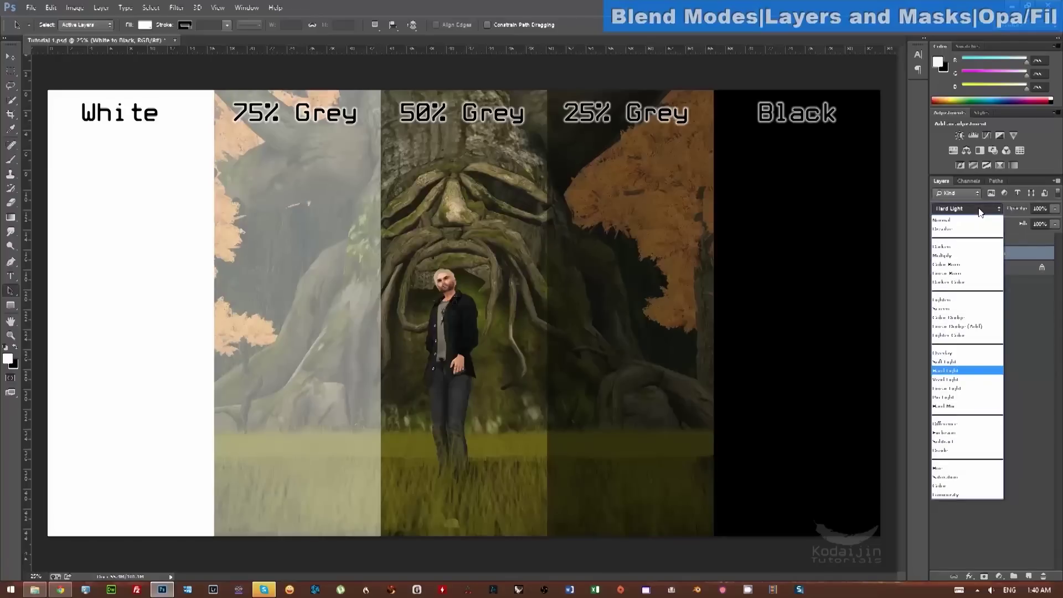
click(963, 379)
click(973, 210)
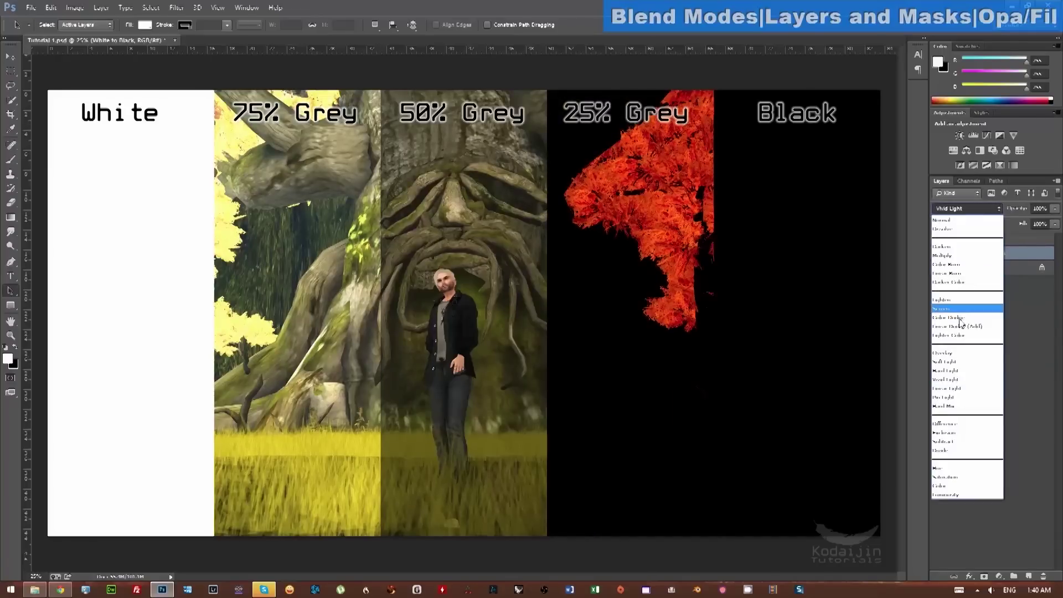
click(957, 390)
click(979, 210)
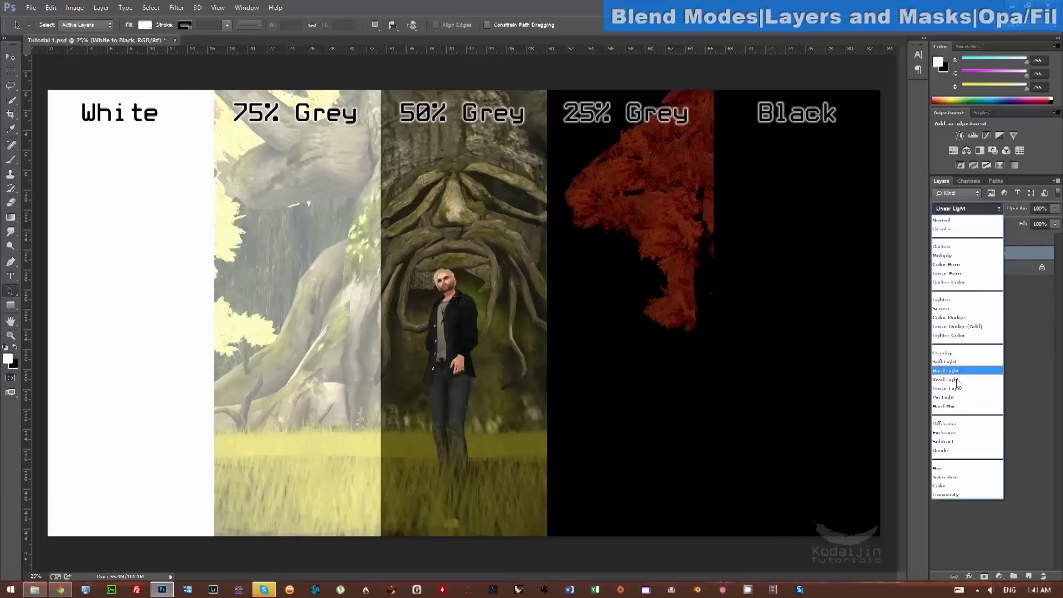
click(954, 397)
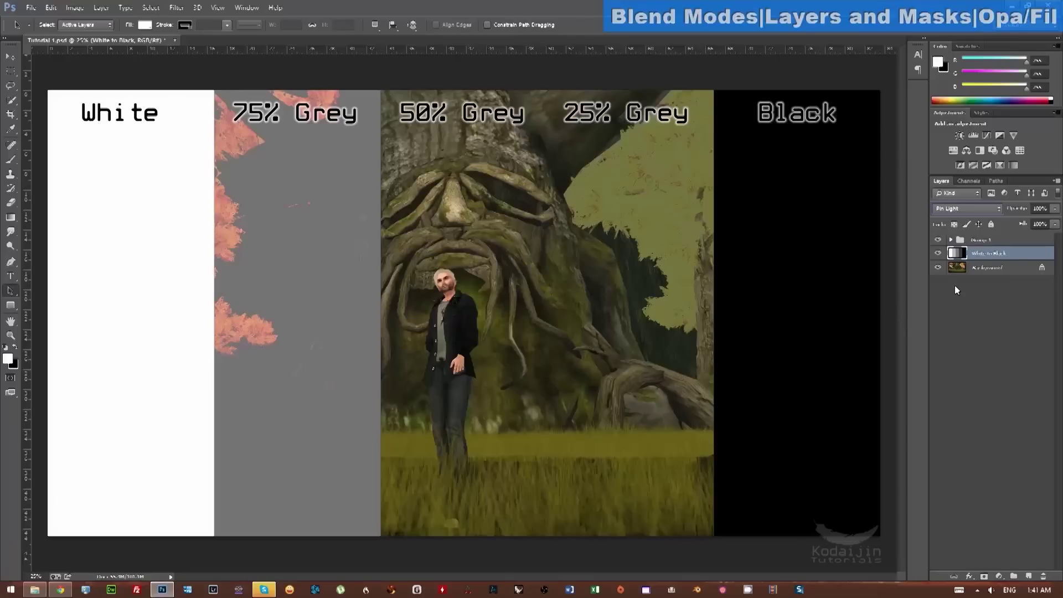
click(968, 208)
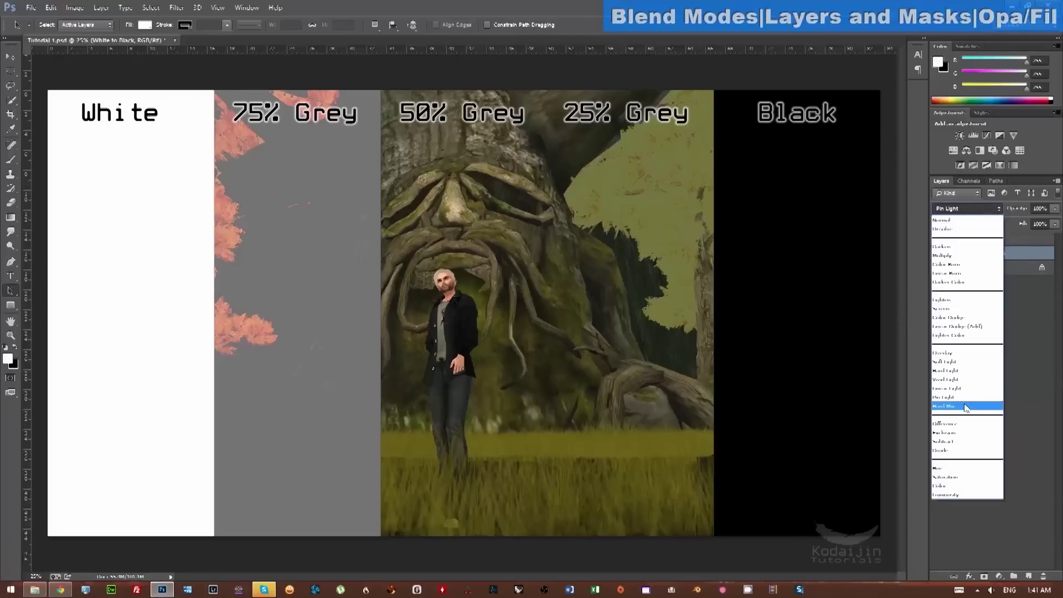
click(966, 407)
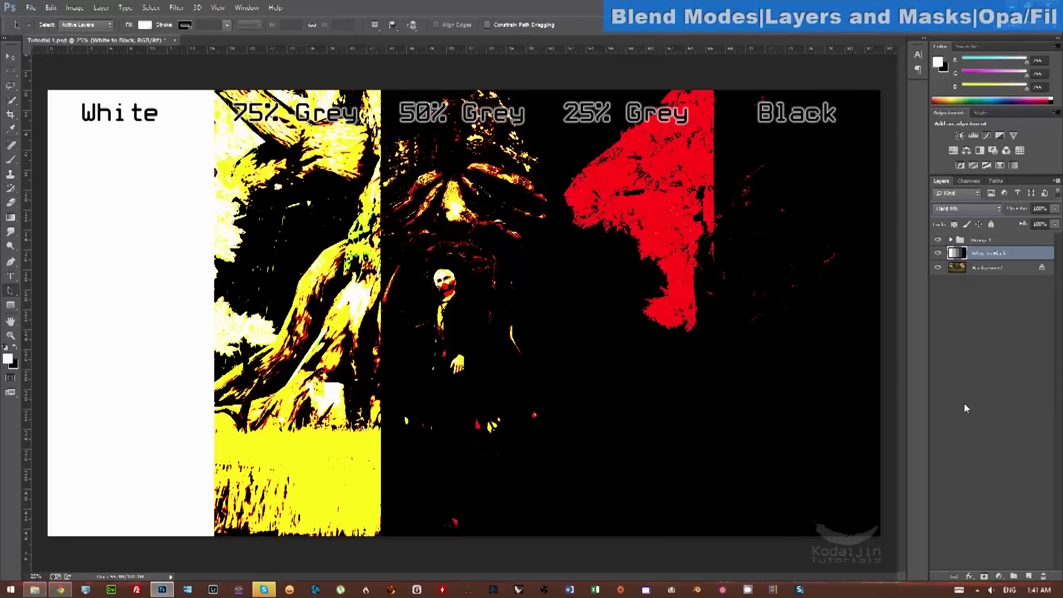
click(989, 208)
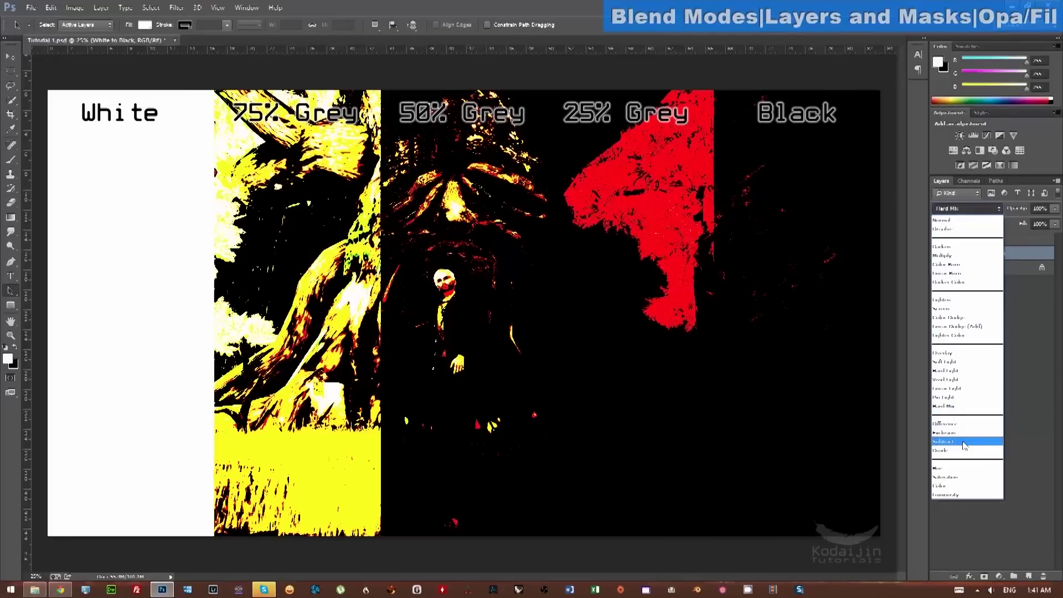
Step: Step the stripe layer through Difference, Exclusion, Subtract and Divide, then choose Hue
click(961, 423)
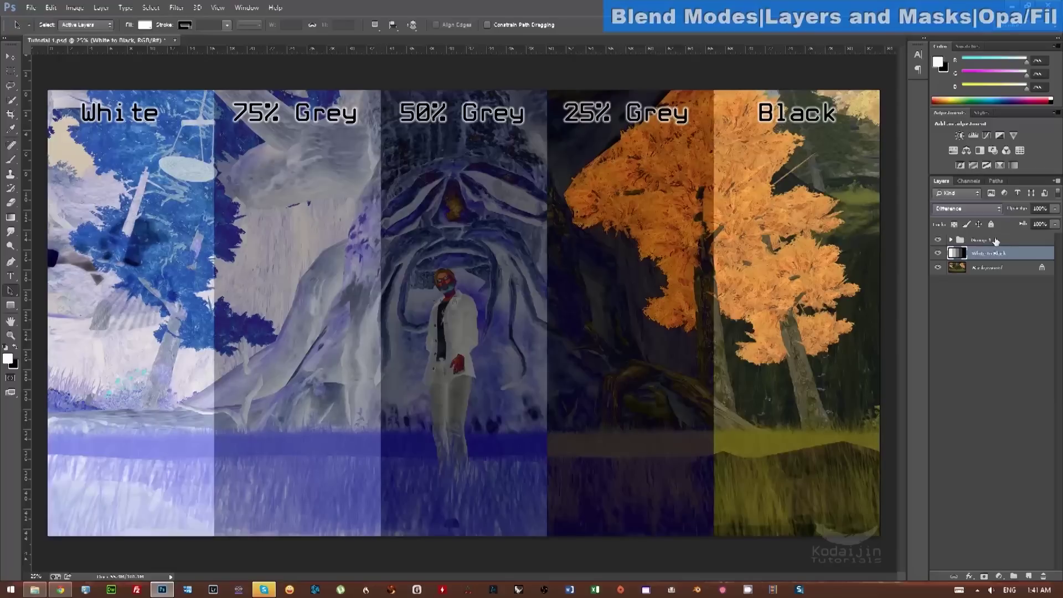
click(967, 208)
click(961, 433)
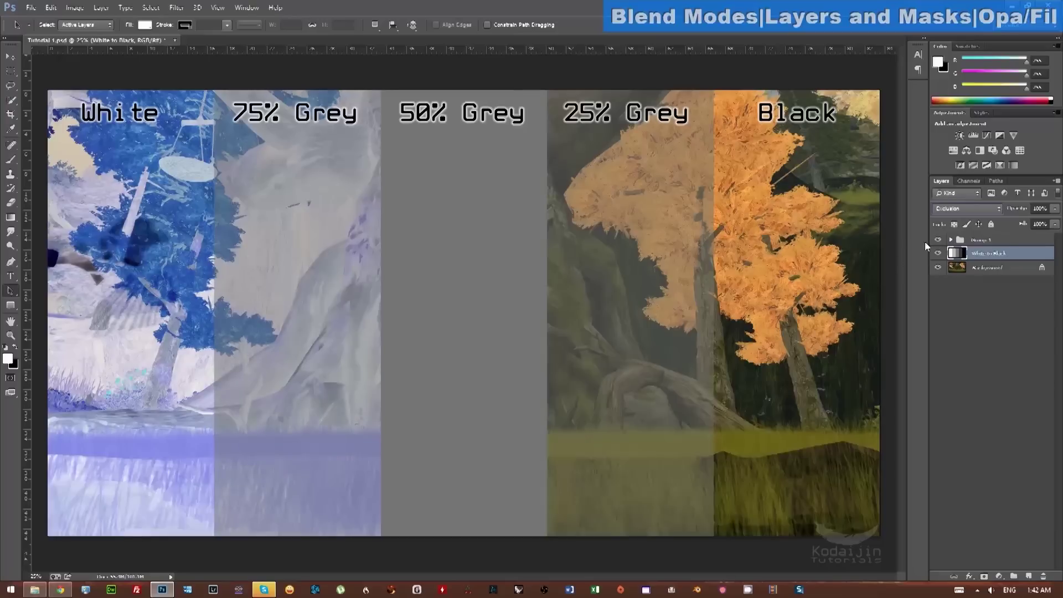
click(954, 210)
click(956, 444)
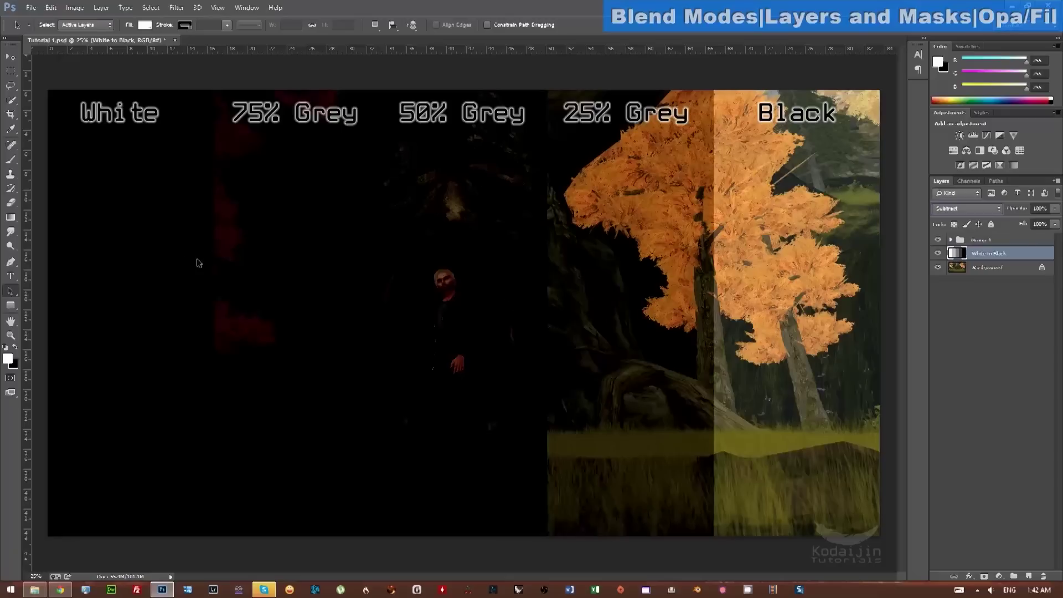
click(980, 209)
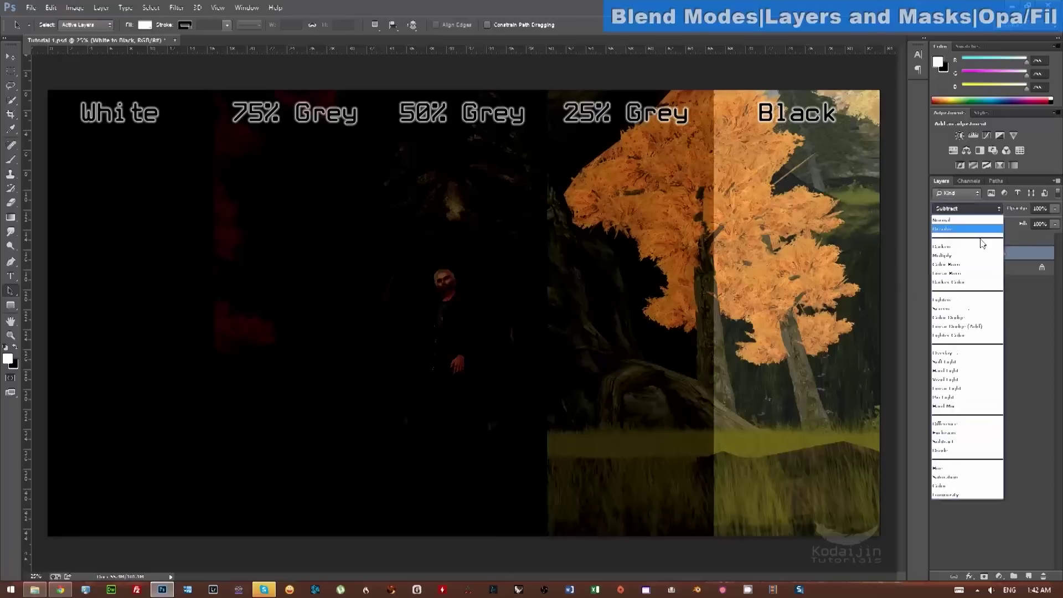
click(973, 451)
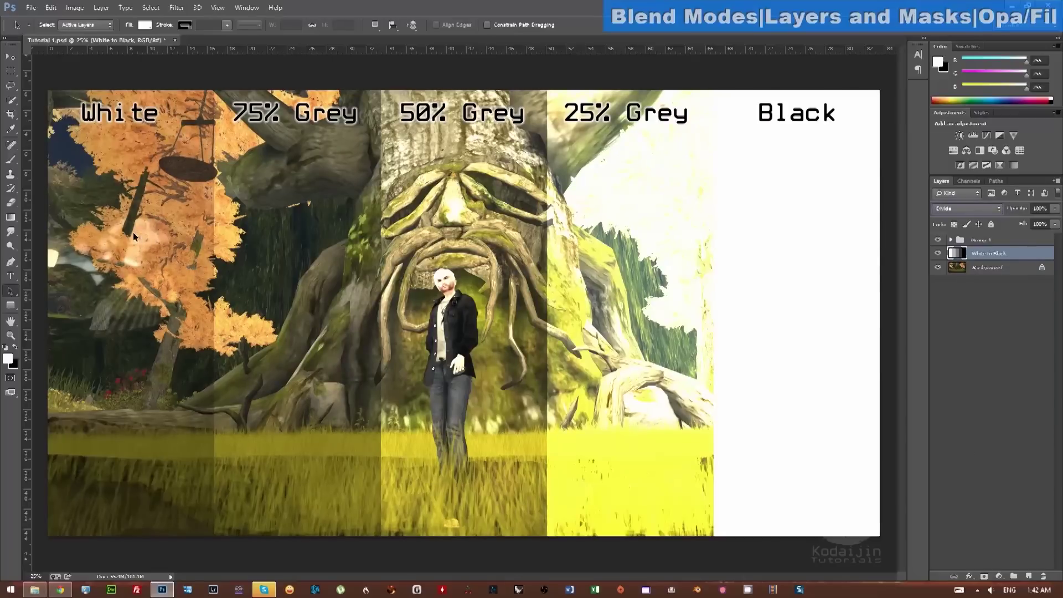
click(957, 210)
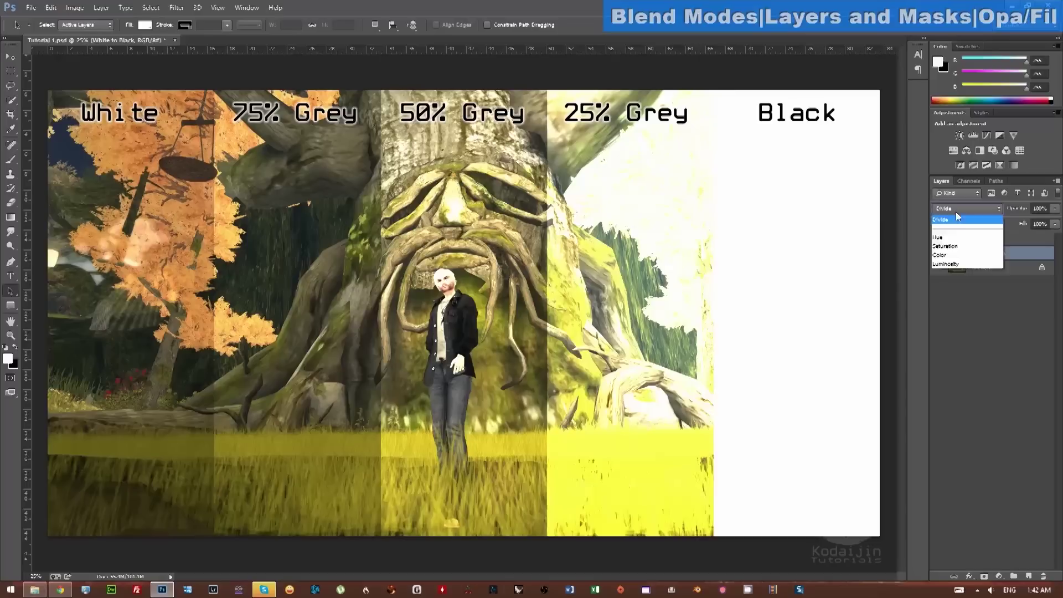
click(959, 473)
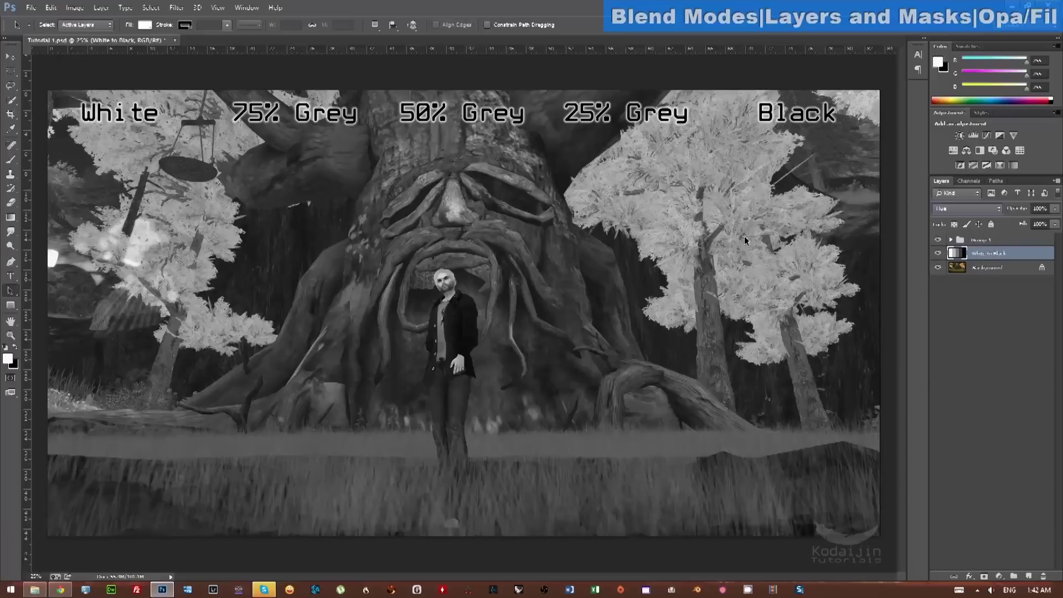
Step: Try Saturation, Color and Luminosity blending on the White to Black layer, then return it to Normal
click(978, 209)
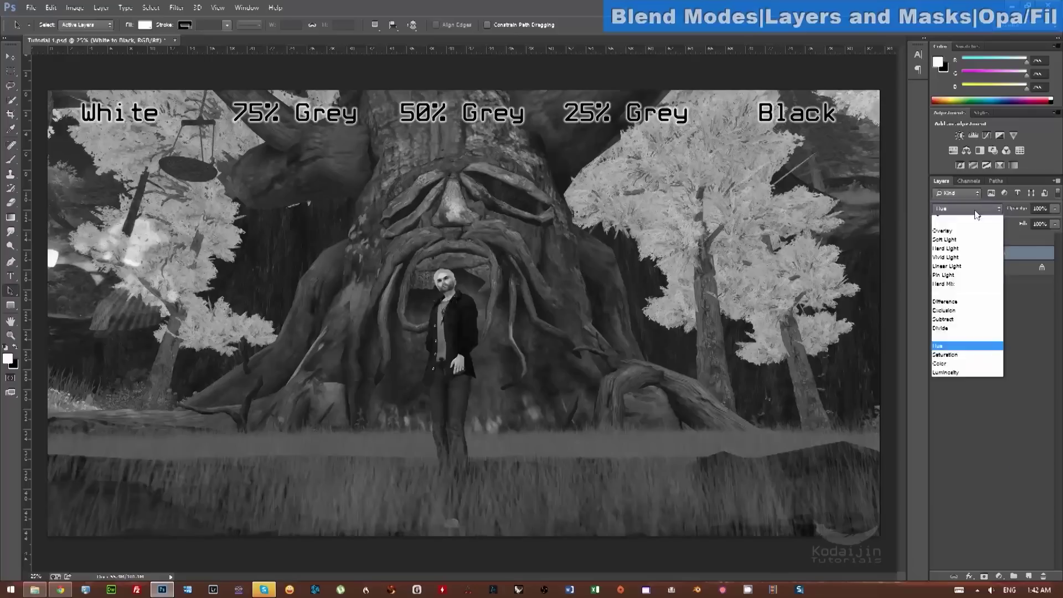
click(959, 479)
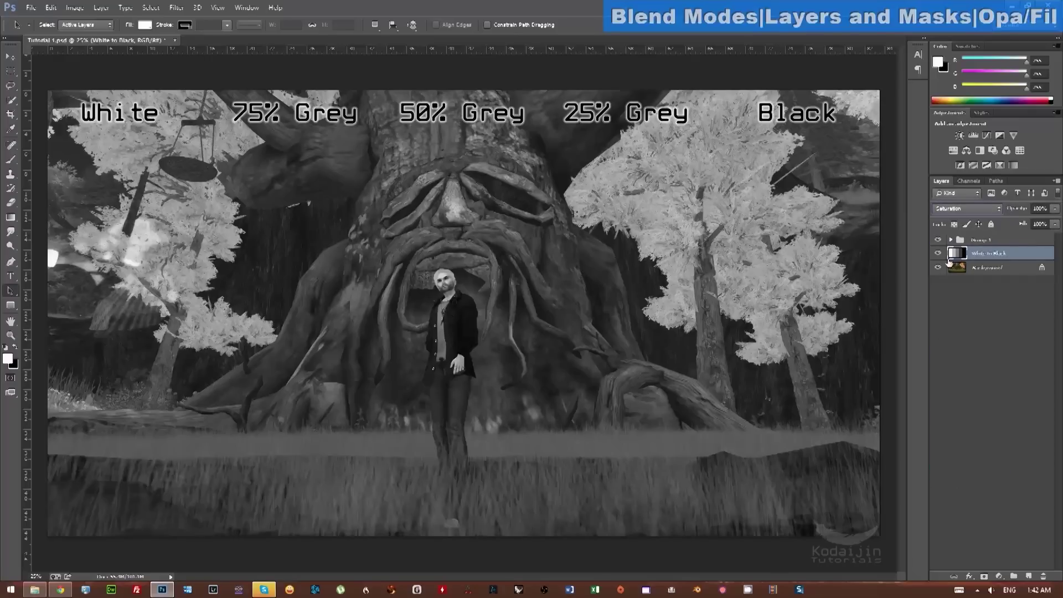
click(968, 208)
click(956, 487)
click(974, 209)
click(973, 497)
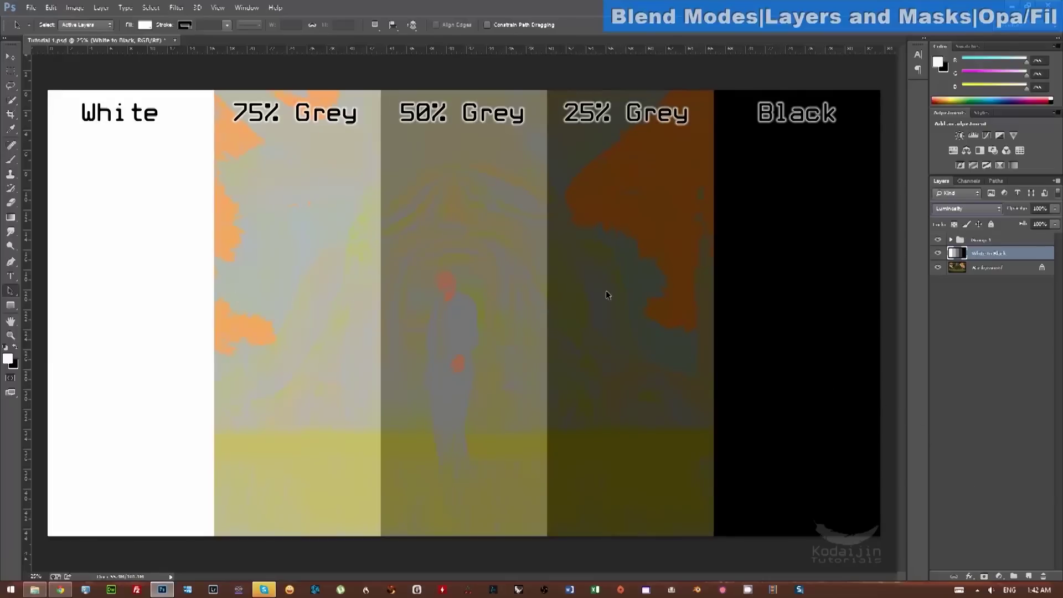
click(995, 215)
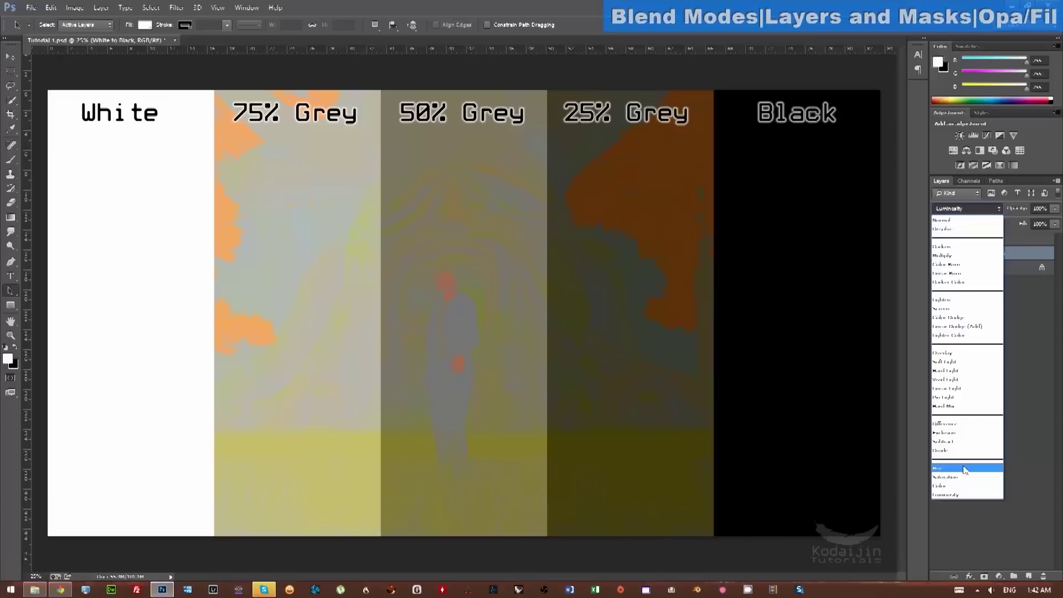
click(941, 221)
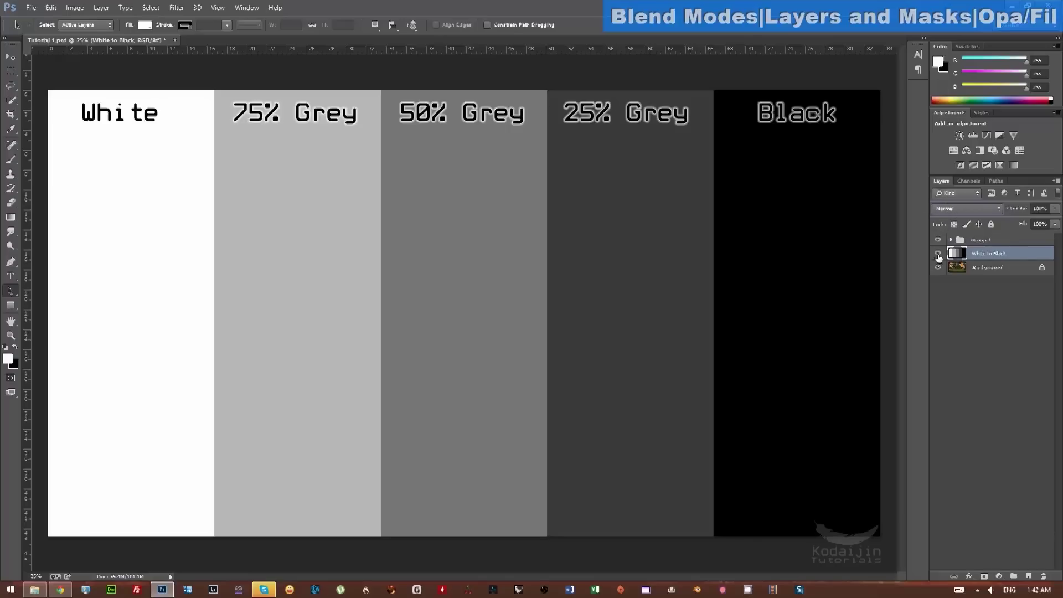
Step: Hide the White to Black layer and text group to view the forest, then show them again
click(938, 254)
click(938, 239)
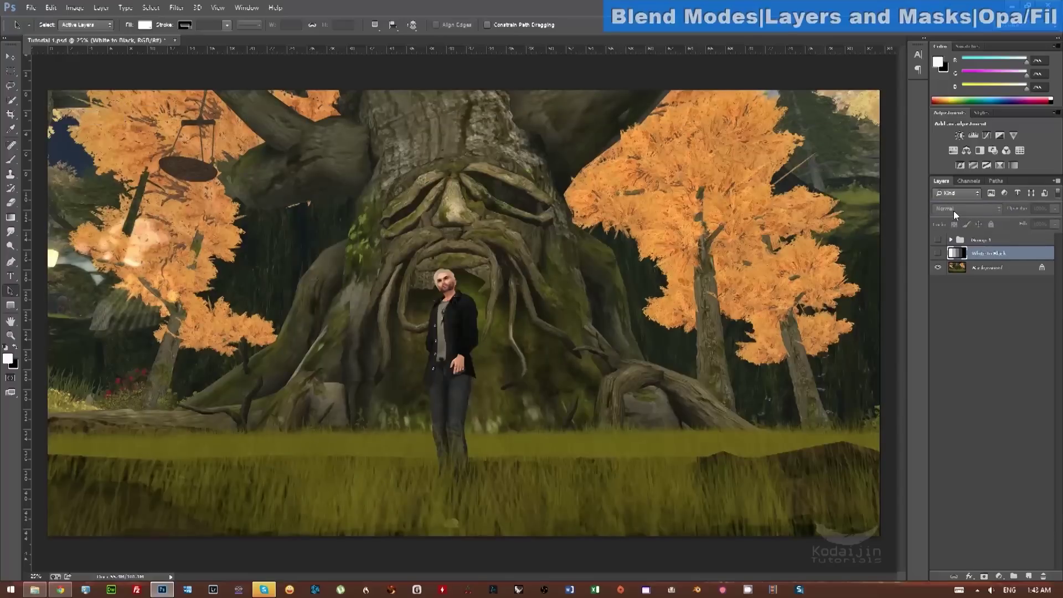
click(986, 267)
click(977, 253)
click(938, 254)
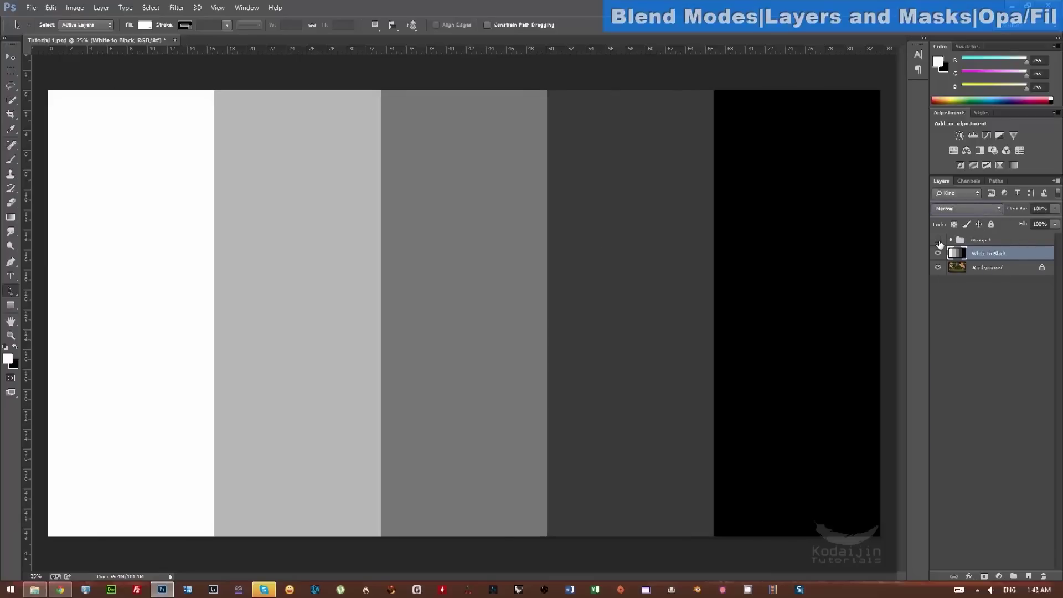
click(938, 240)
Step: Compare Multiply, Screen and Soft Light blending on the grey bars, then revert to Normal
click(972, 211)
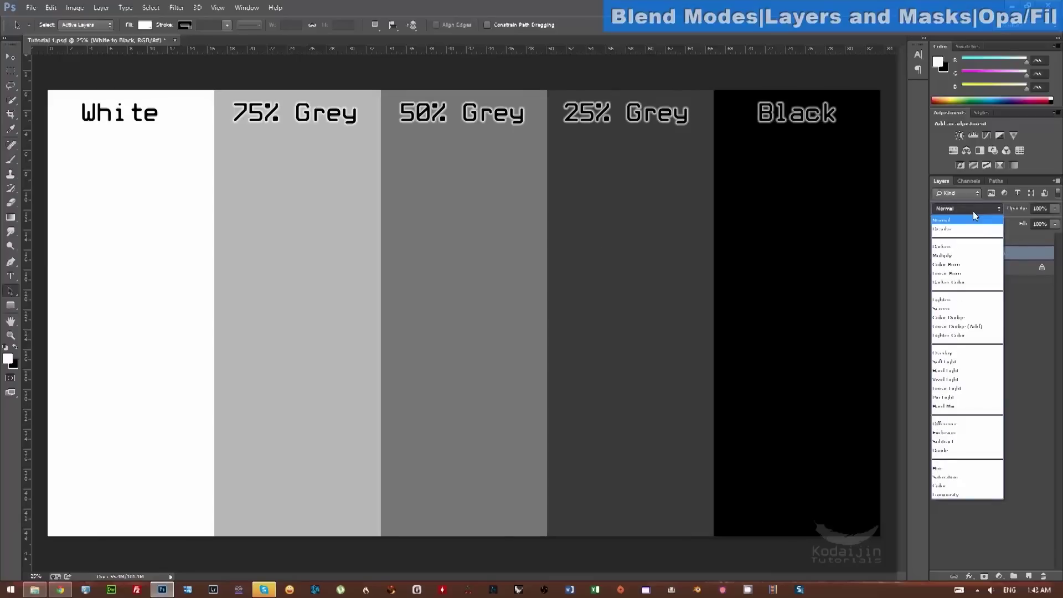
click(974, 256)
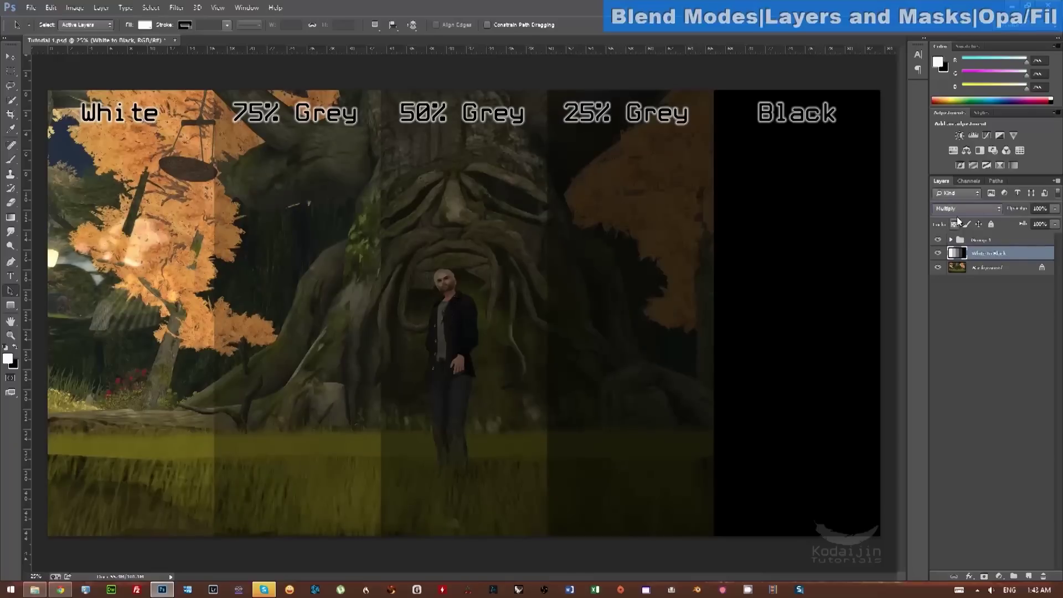
click(960, 209)
click(968, 311)
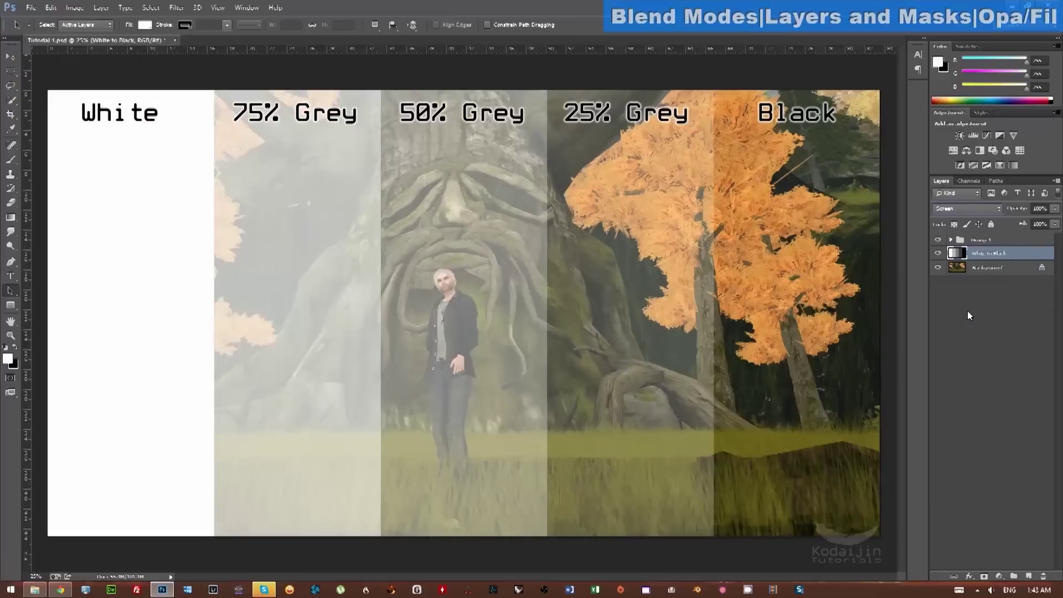
click(971, 210)
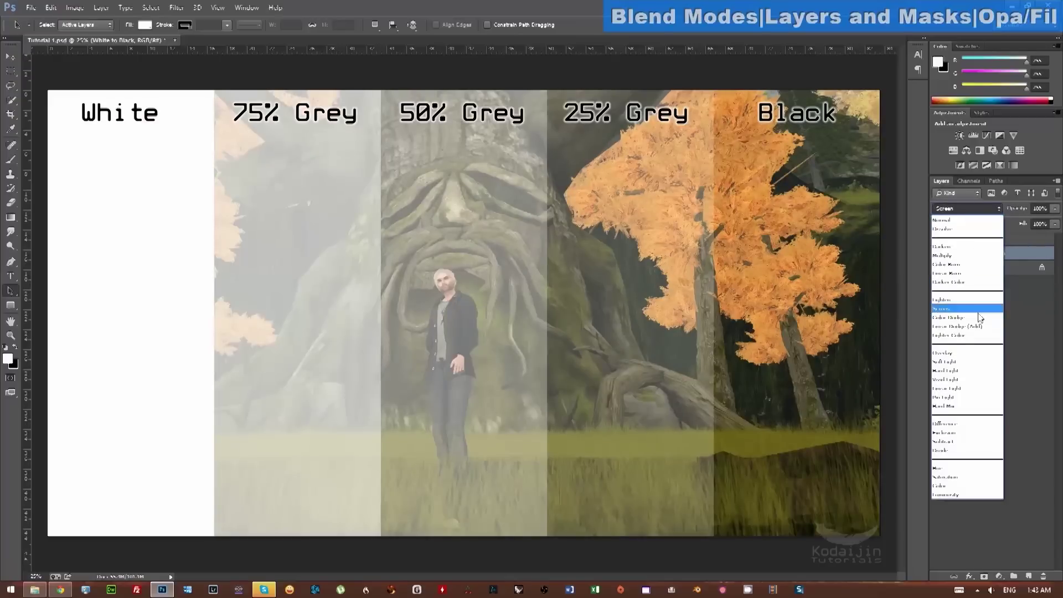
click(964, 362)
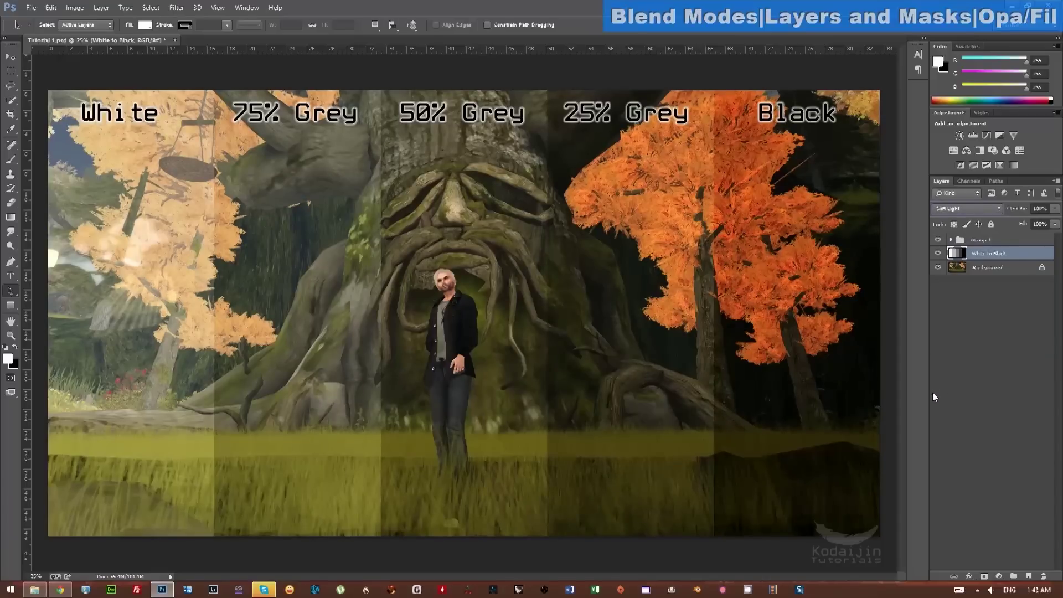
click(959, 209)
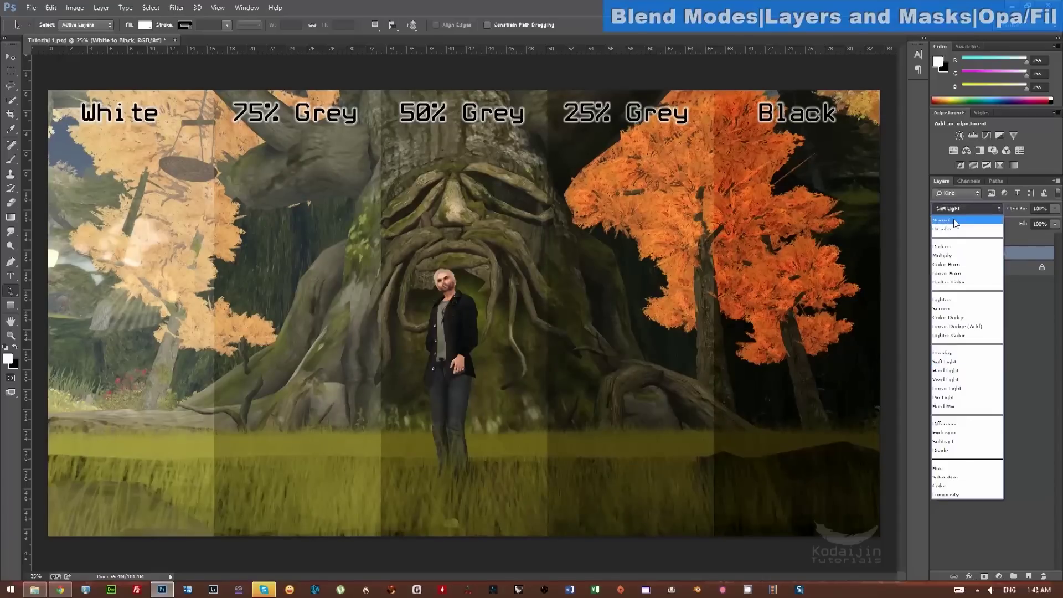
click(955, 221)
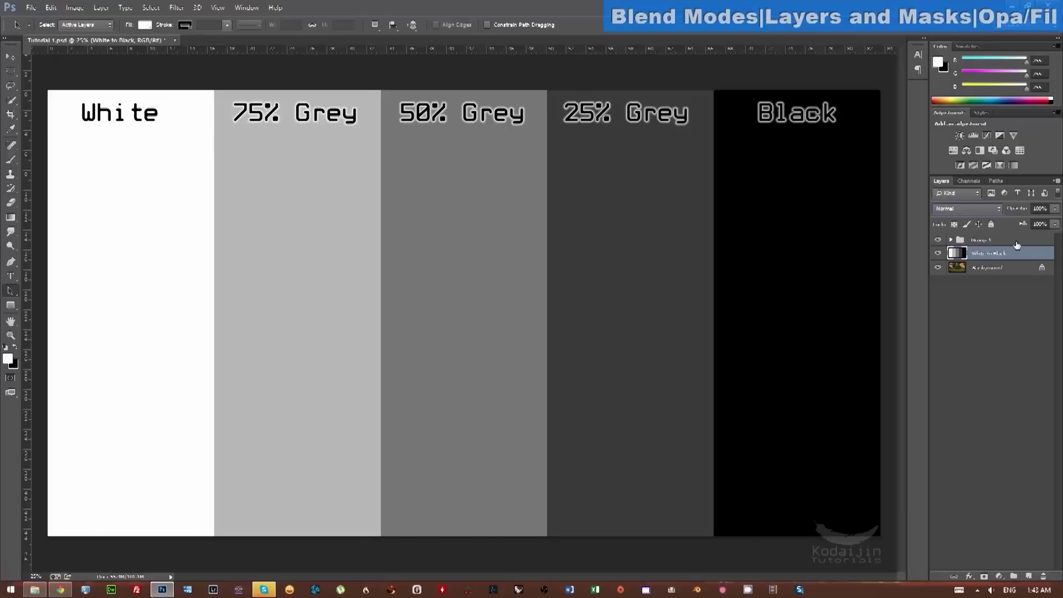
click(1016, 274)
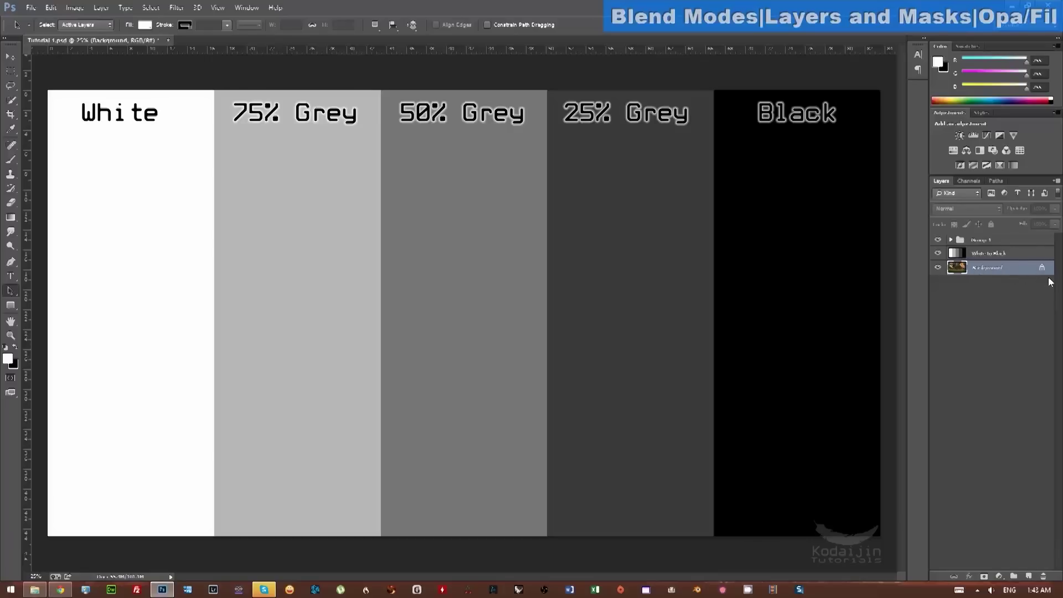
click(1020, 257)
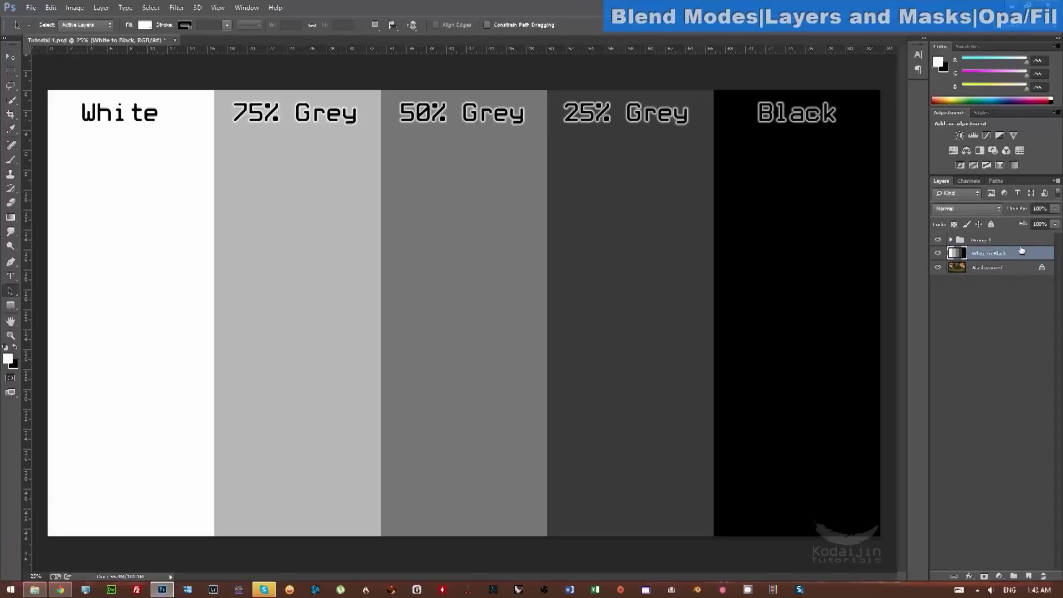
click(1016, 242)
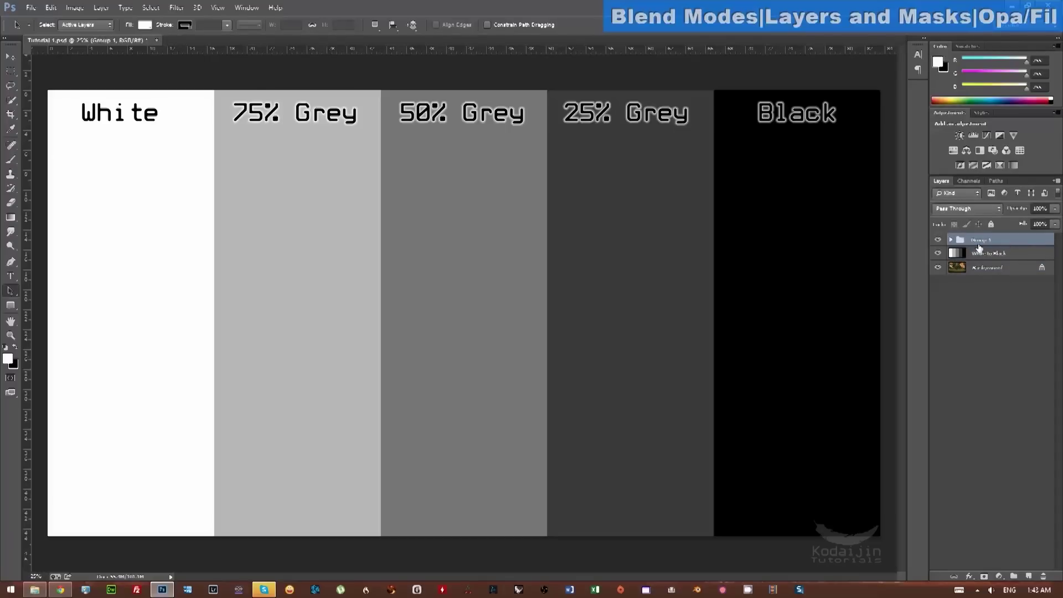
click(951, 240)
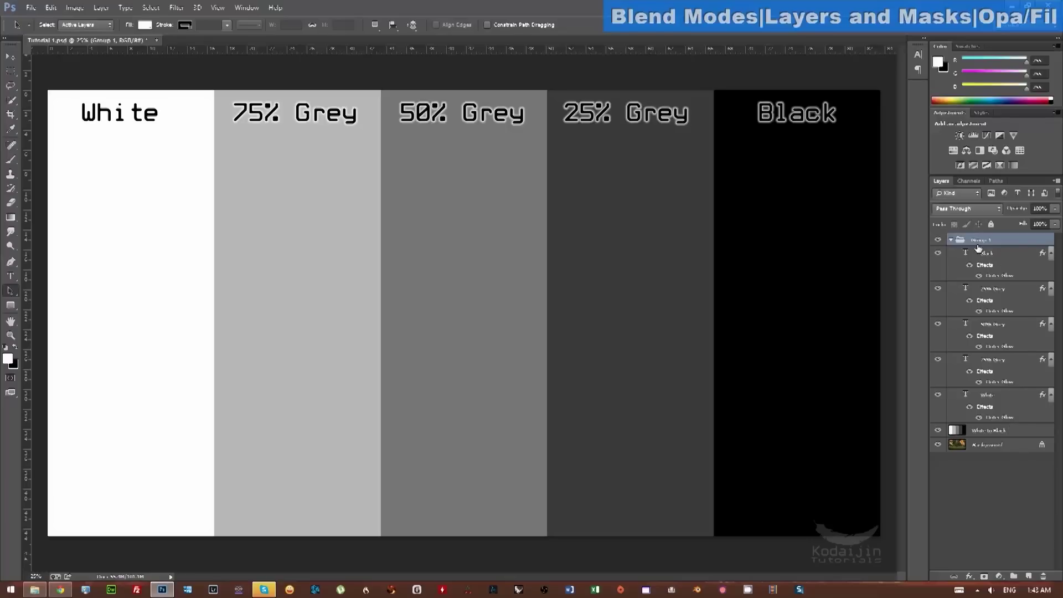
click(1051, 288)
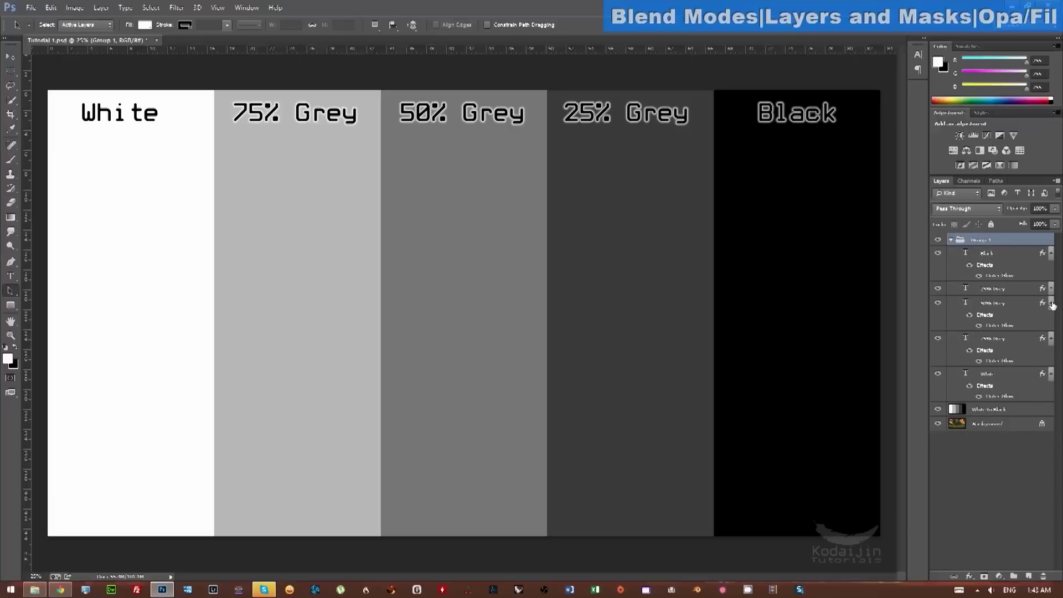
click(1051, 303)
click(1051, 316)
click(1051, 331)
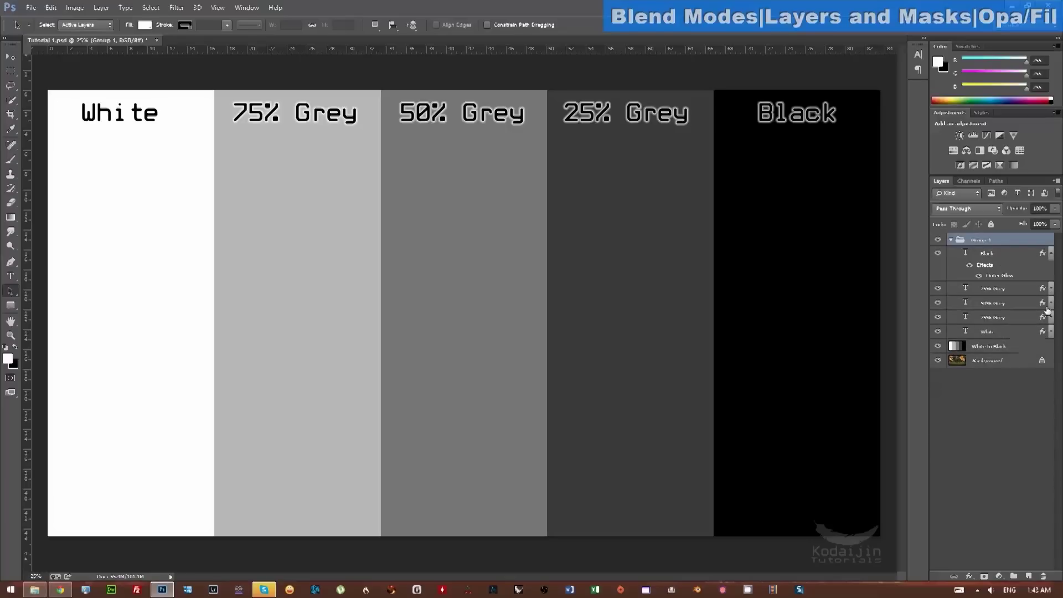
click(1051, 252)
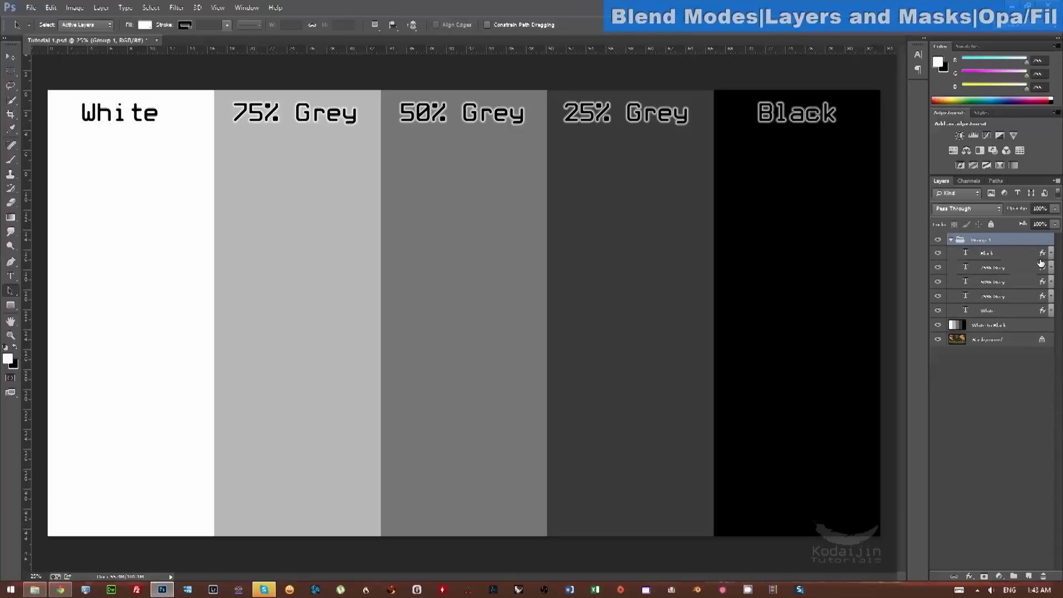
click(952, 243)
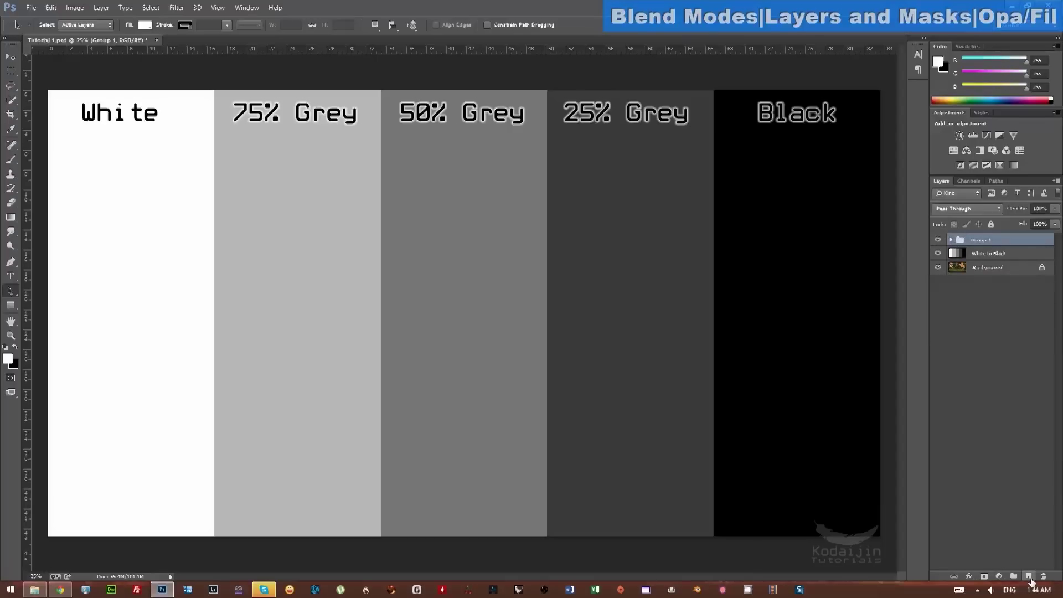
click(1028, 576)
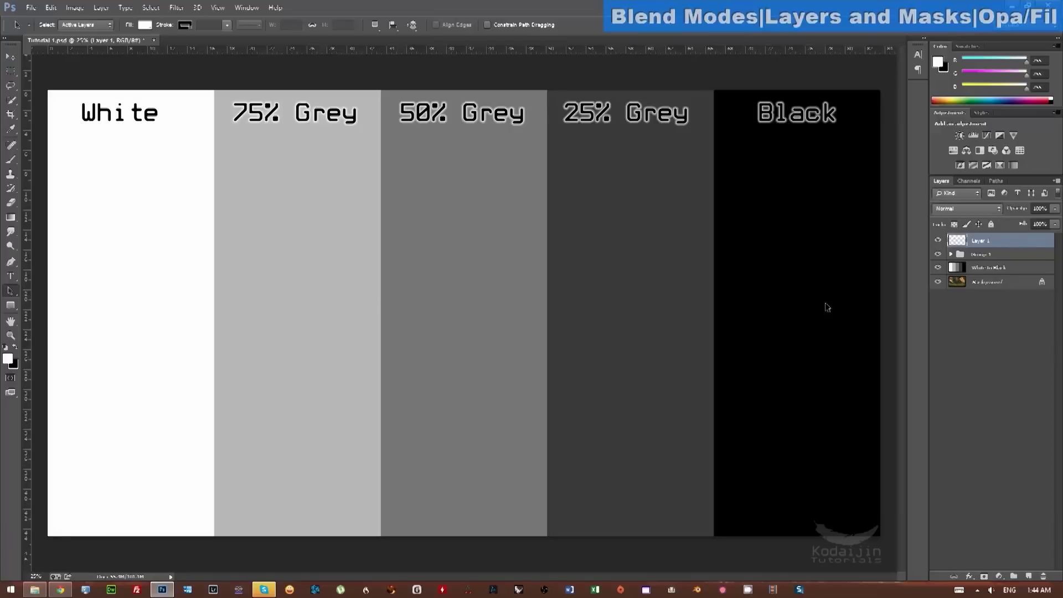
Step: Create a new layer, switch to the Brush and set the foreground colour to vivid blue
key(n)
key(b)
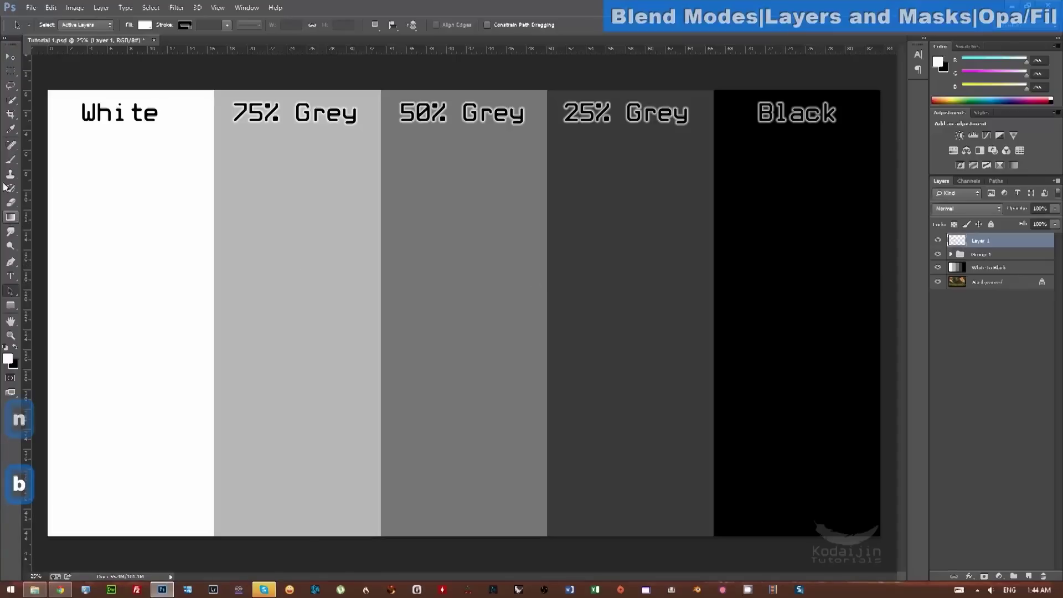
alt+right_click(431, 343)
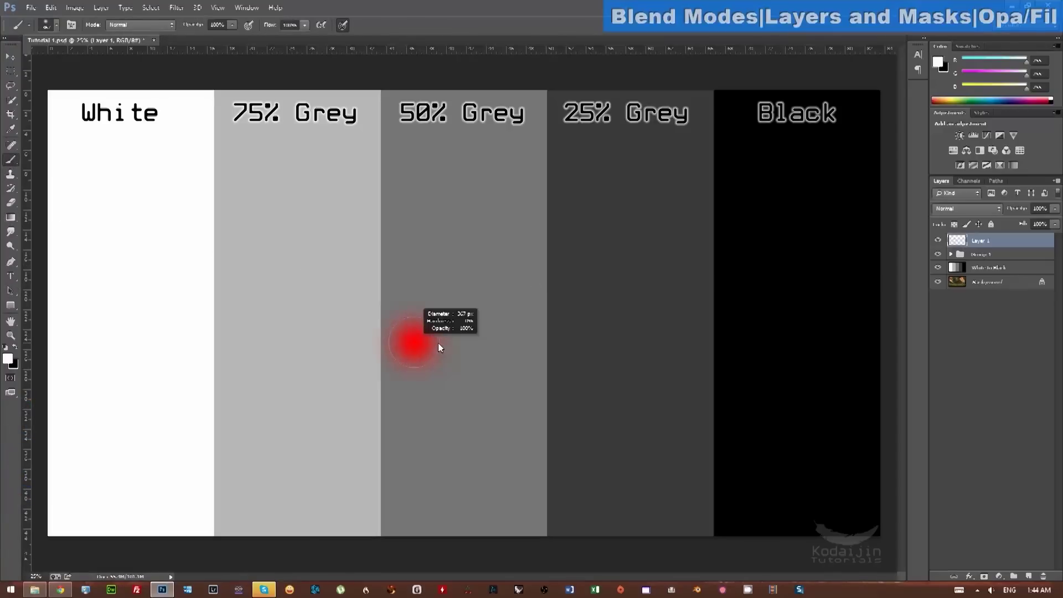
click(8, 359)
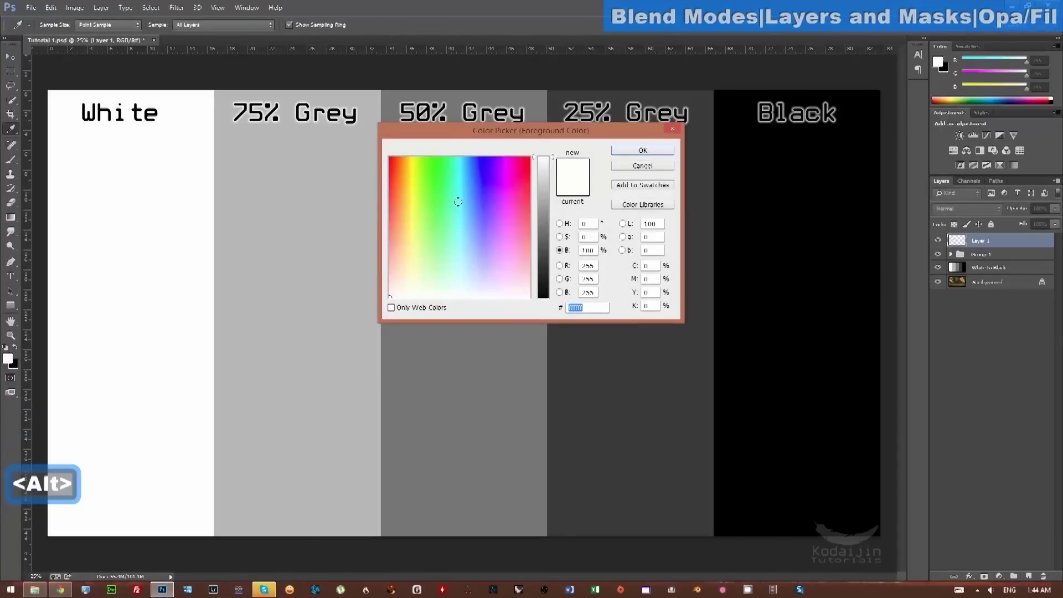
drag(458, 199, 487, 158)
click(642, 150)
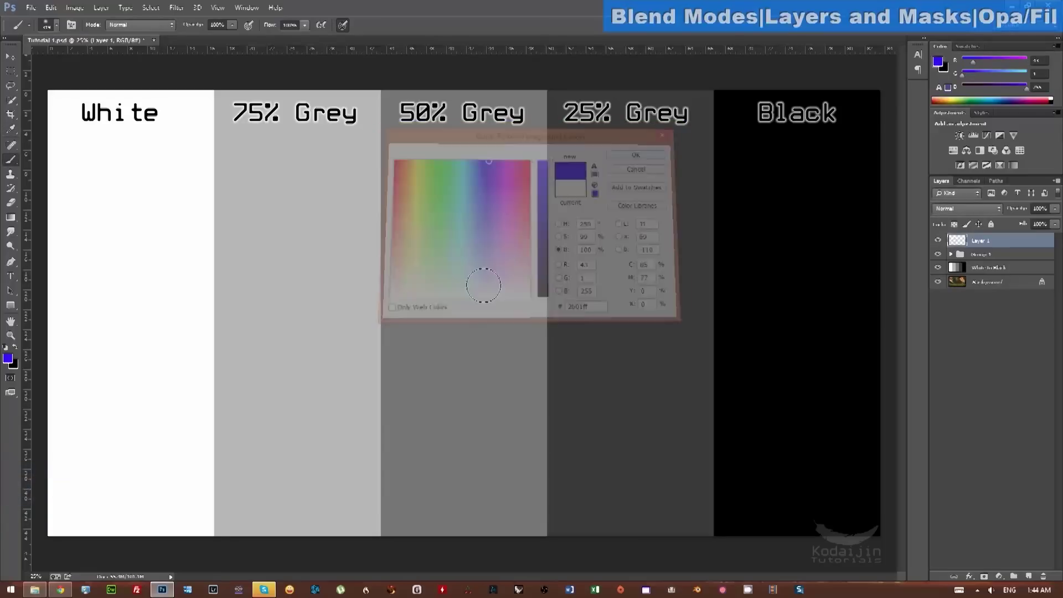
Step: Paint a large blue patch over the grey columns, briefly move it beneath the bars, then back on top
drag(388, 211, 568, 201)
mouse_move(460, 221)
mouse_down()
mouse_move(549, 208)
mouse_move(366, 245)
mouse_move(396, 279)
mouse_move(539, 285)
mouse_move(446, 316)
mouse_move(467, 324)
mouse_move(382, 349)
mouse_move(442, 386)
mouse_move(534, 379)
mouse_move(436, 383)
mouse_move(448, 400)
mouse_move(487, 394)
mouse_up()
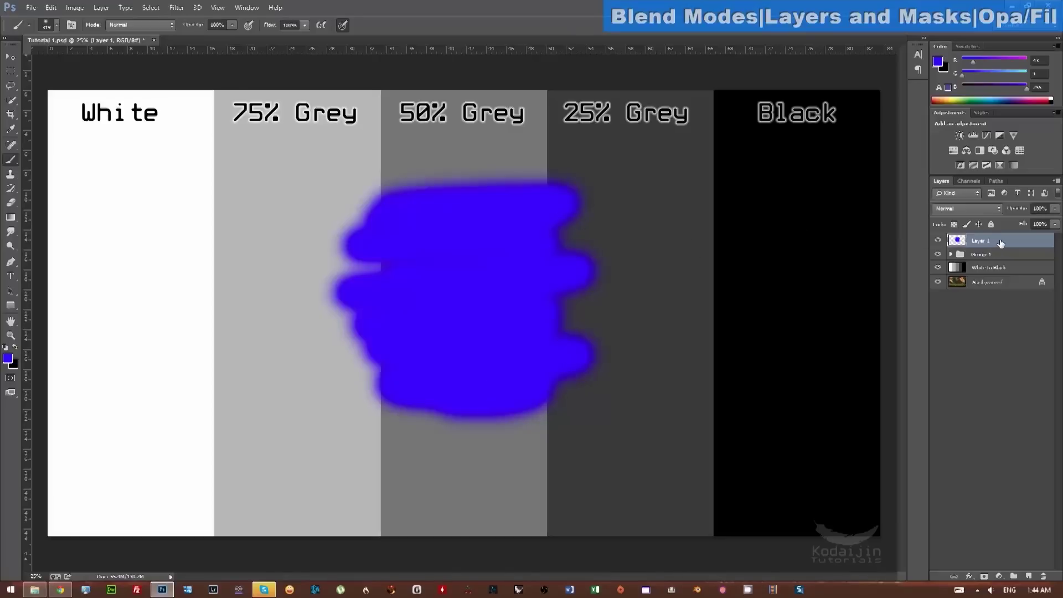
drag(1003, 242, 1005, 277)
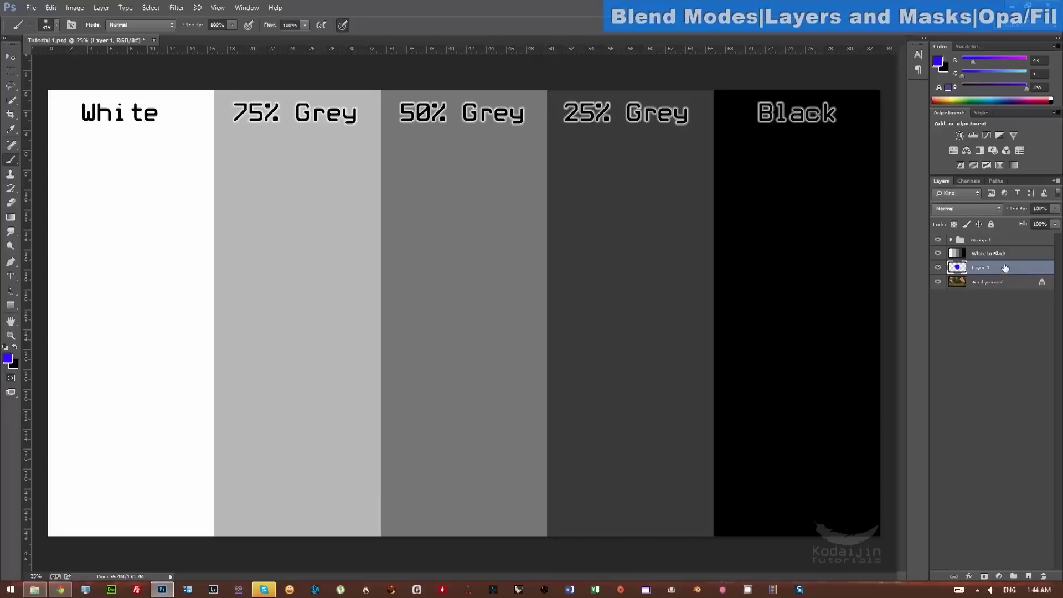
click(1012, 254)
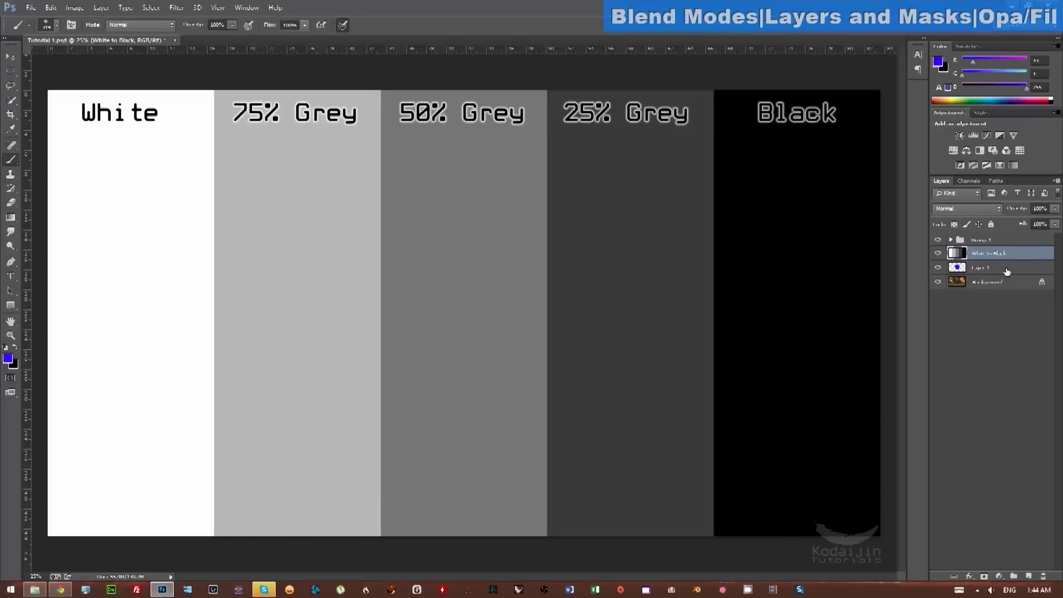
drag(1006, 271, 1018, 235)
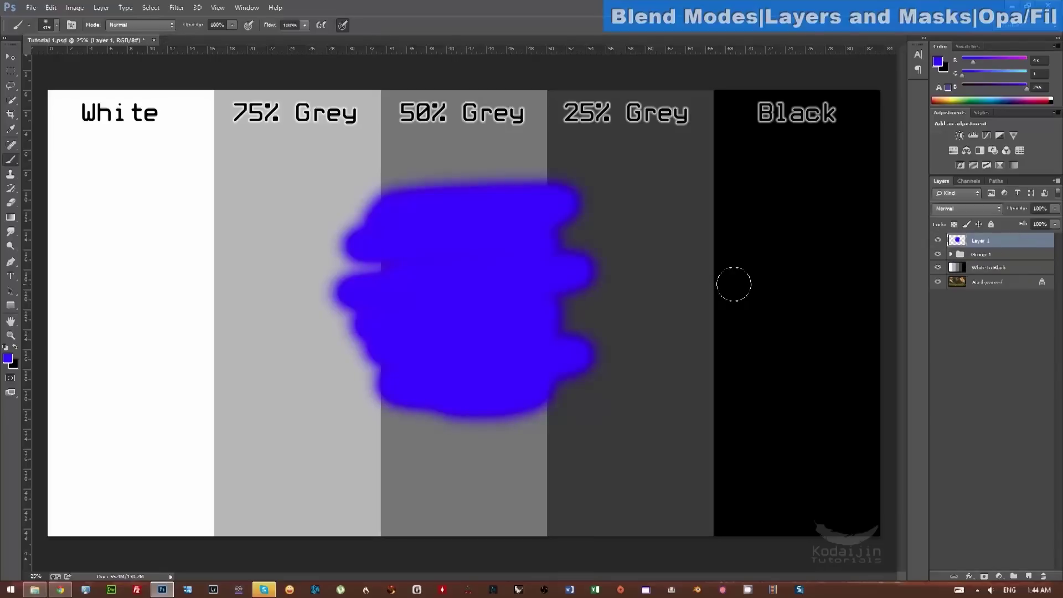
Step: On a new Layer 2, paint orange brush strokes over the blue patch
click(1029, 576)
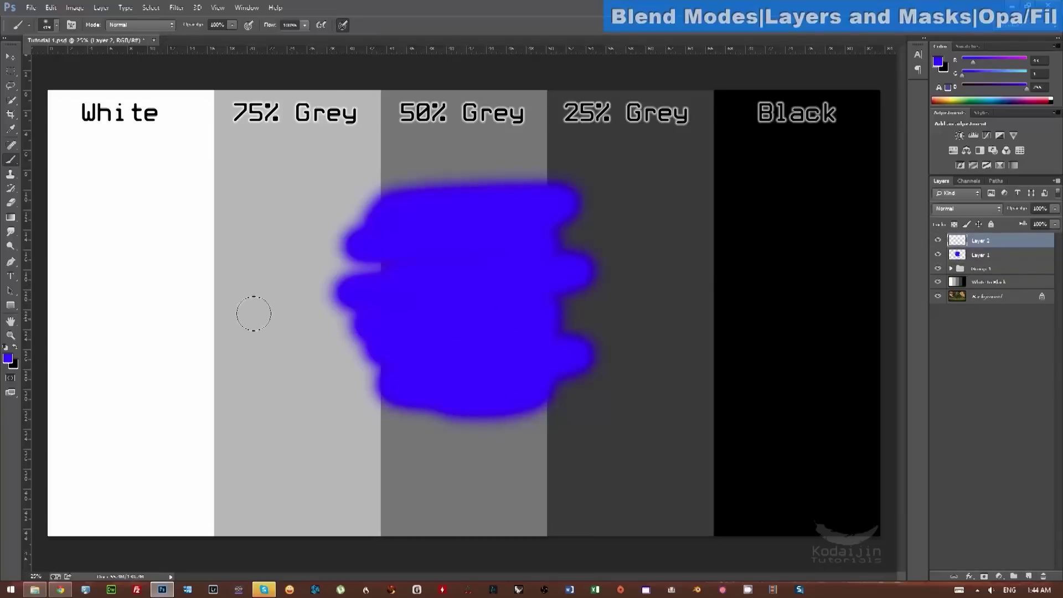
click(10, 364)
drag(392, 218, 404, 172)
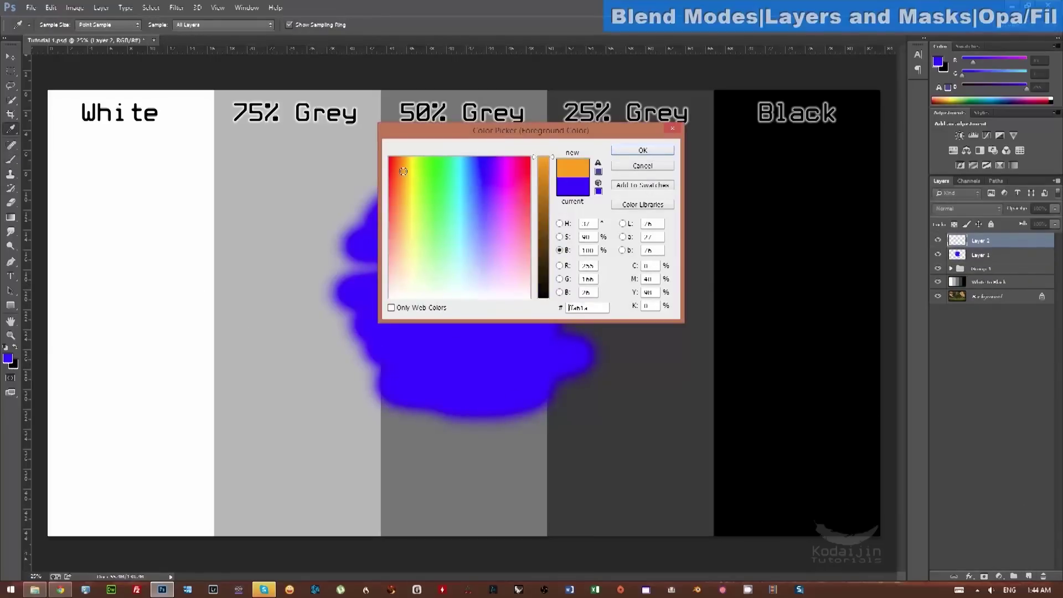
click(628, 152)
key(b)
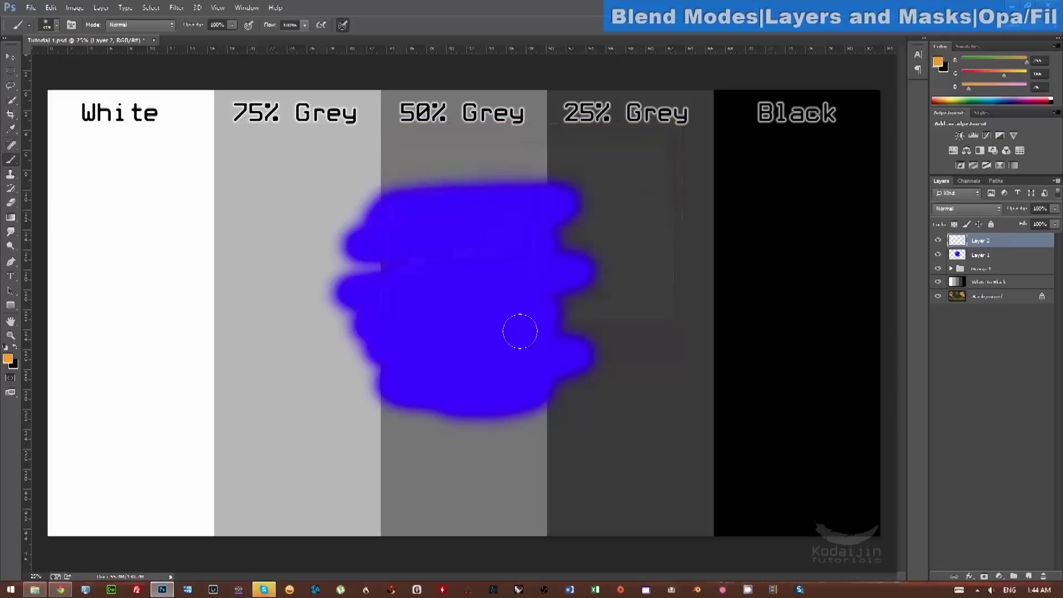
alt+right_click(474, 280)
mouse_move(321, 192)
mouse_down()
mouse_move(332, 249)
mouse_move(293, 324)
mouse_move(319, 346)
mouse_move(420, 217)
mouse_move(399, 268)
mouse_move(454, 249)
mouse_move(471, 216)
mouse_up()
alt+right_click(368, 277)
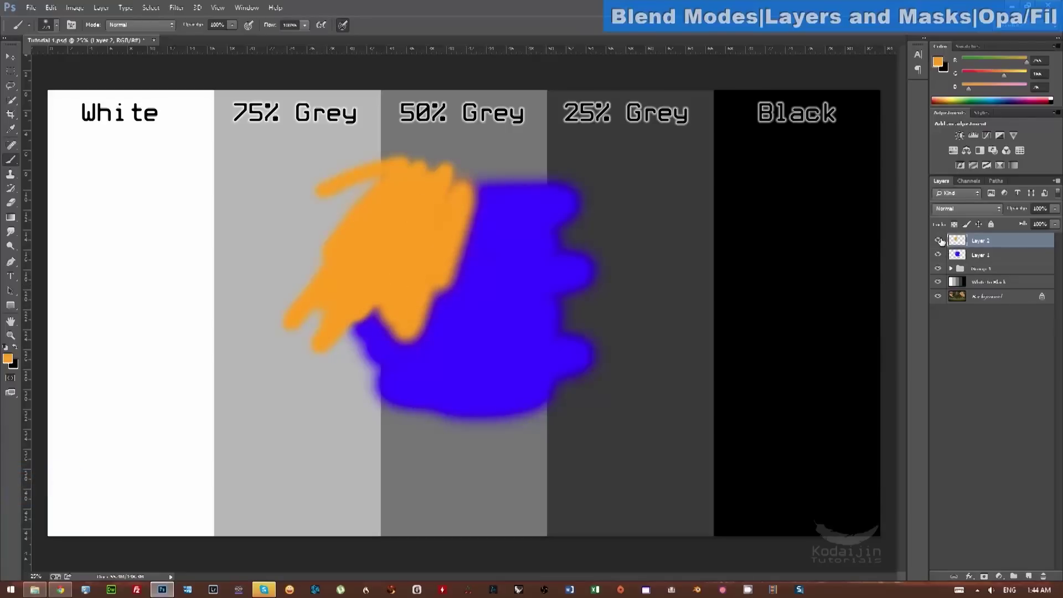
Step: Toggle the orange layer, try it below and above the blue layer, then delete Layer 2
click(938, 239)
click(938, 240)
drag(1002, 241, 1004, 264)
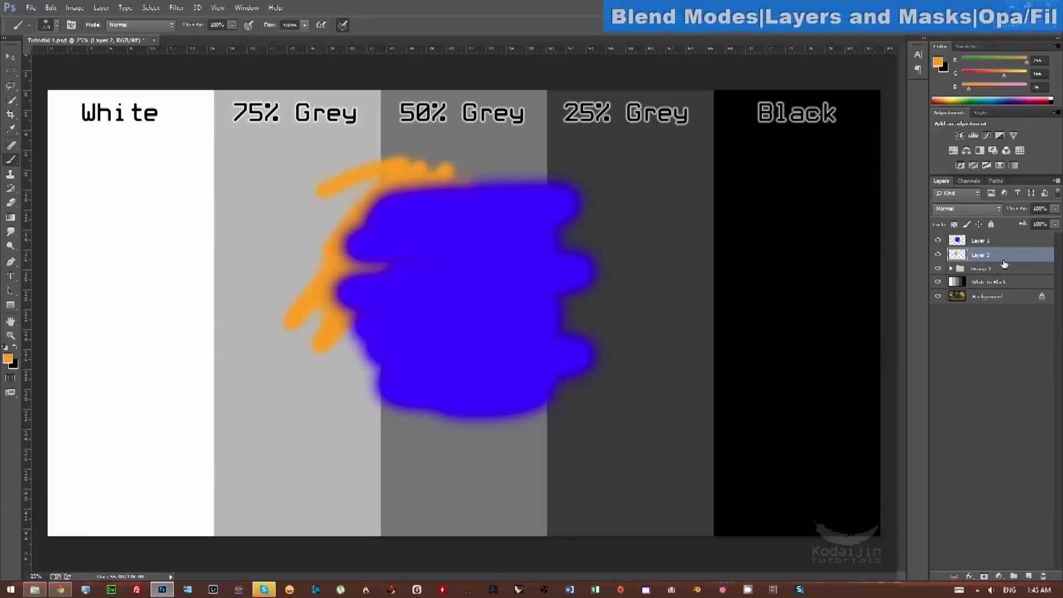
shift+click(999, 240)
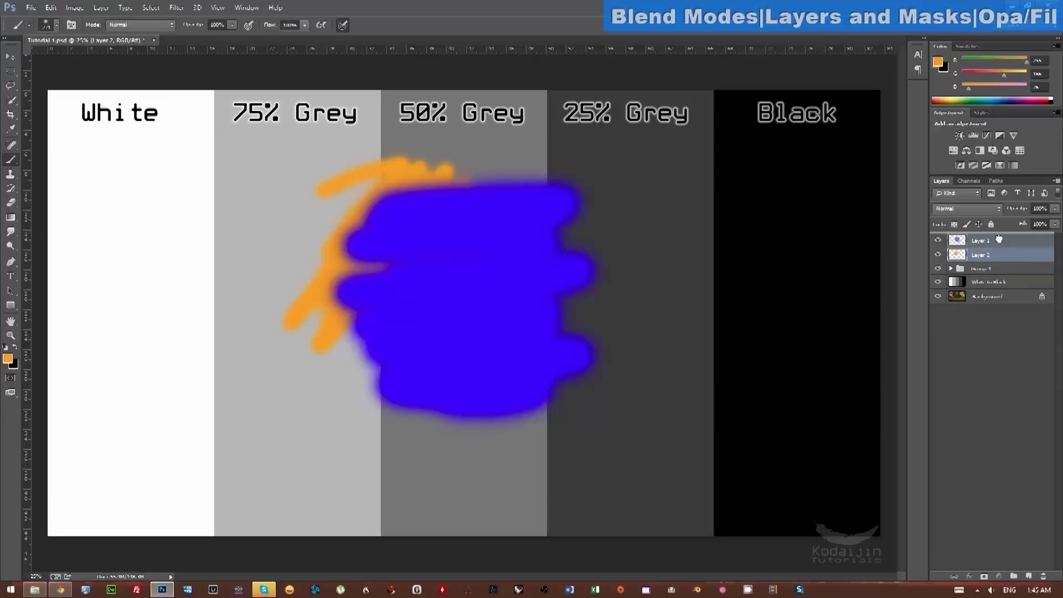
drag(998, 239, 1003, 261)
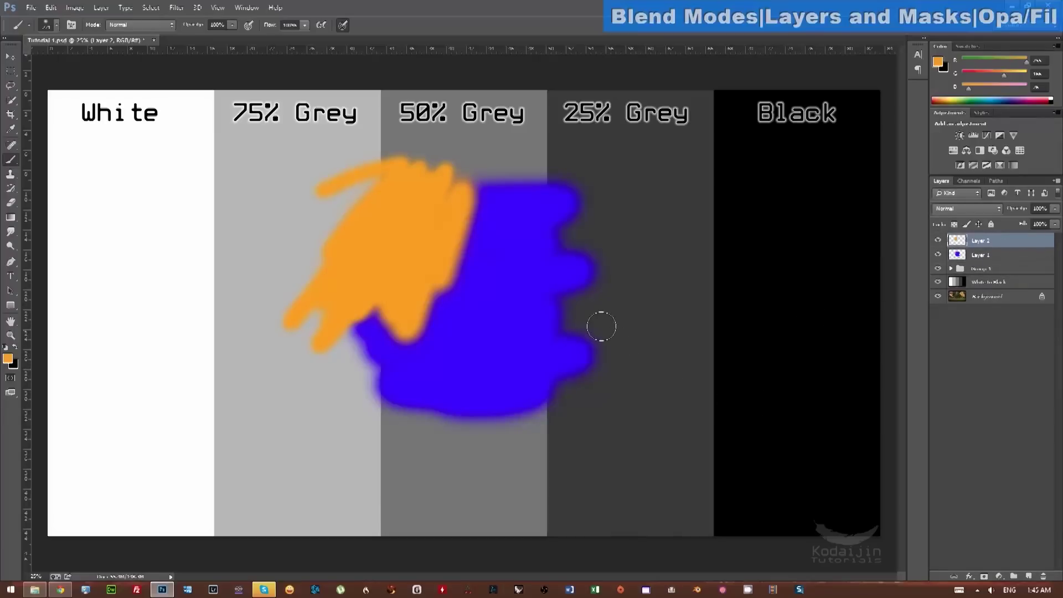
drag(415, 260, 507, 299)
click(1042, 577)
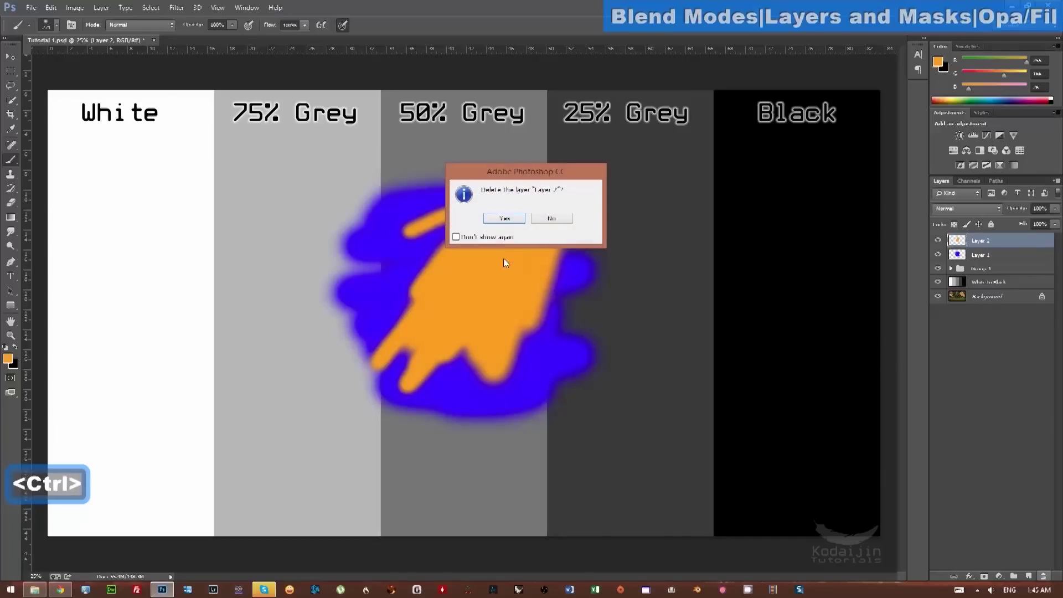
click(494, 225)
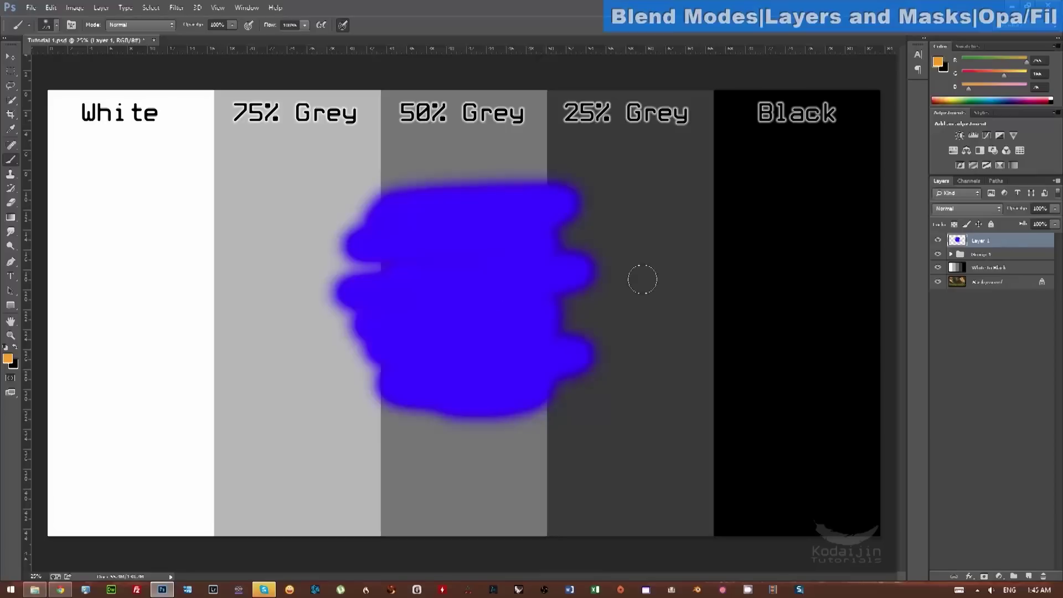
Step: Add Layer 2 as a clipping mask on blue Layer 1 and paint orange across the blue shape's top
click(1029, 576)
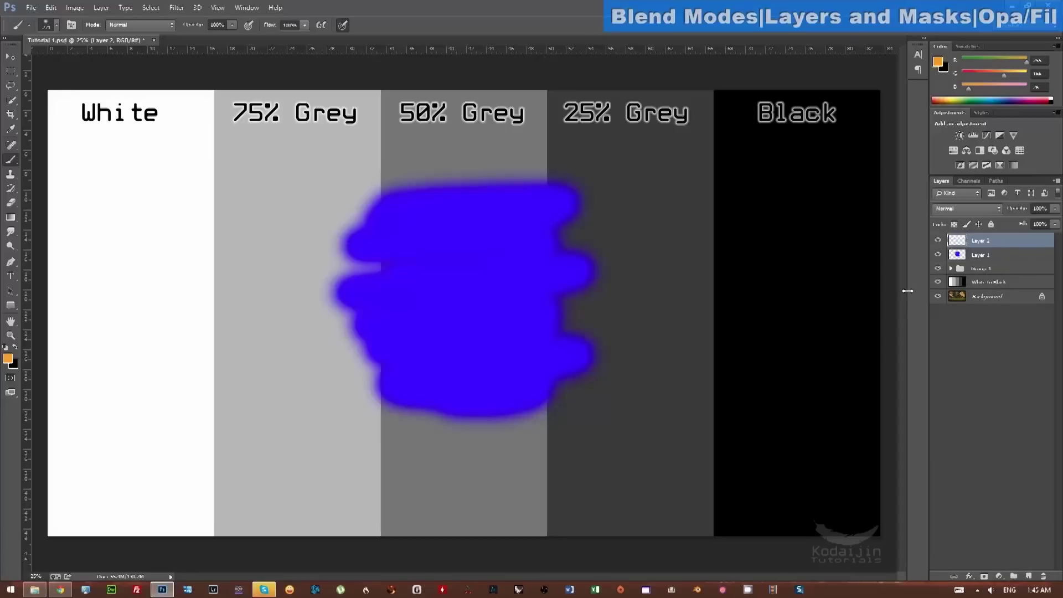
right_click(1004, 247)
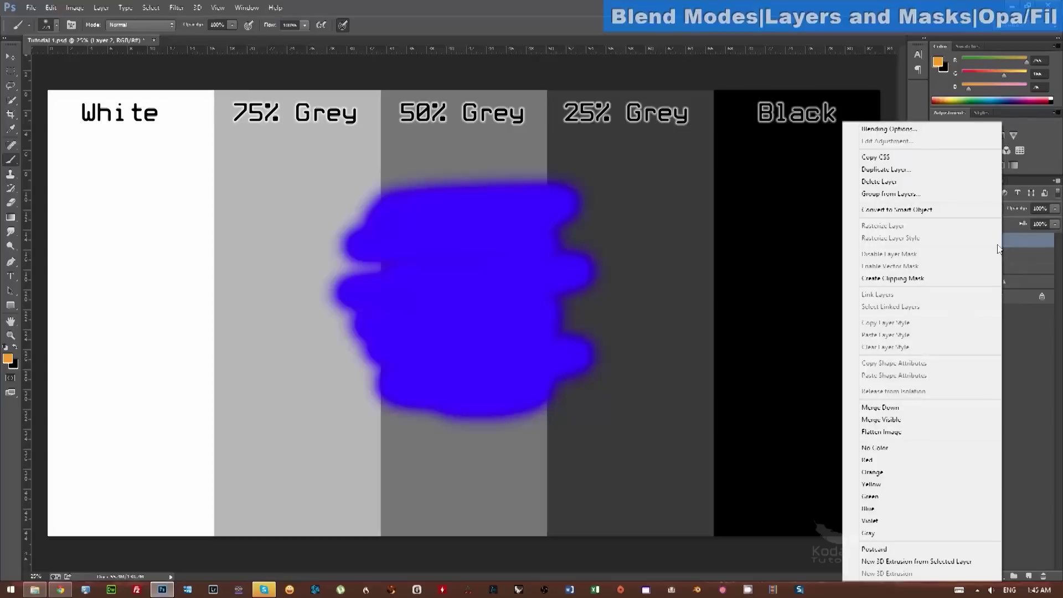
click(899, 280)
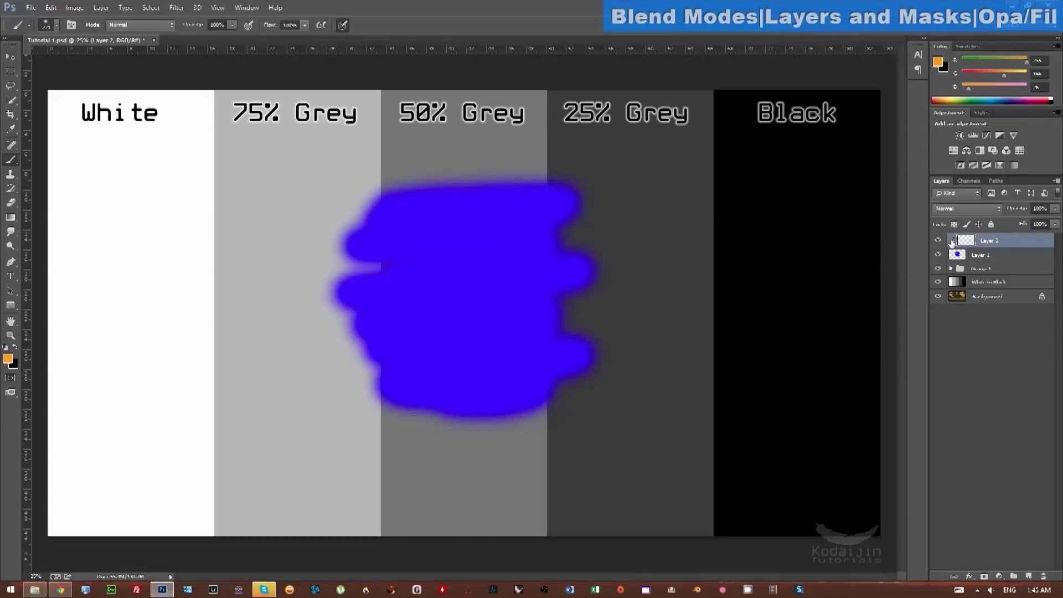
alt+click(953, 247)
mouse_move(341, 243)
mouse_down()
mouse_move(453, 184)
mouse_move(351, 220)
mouse_move(460, 164)
mouse_move(361, 196)
mouse_move(544, 183)
mouse_move(447, 220)
mouse_move(633, 189)
mouse_move(640, 207)
mouse_move(483, 264)
mouse_move(479, 282)
mouse_move(624, 260)
mouse_move(456, 309)
mouse_move(451, 302)
mouse_move(509, 260)
mouse_move(462, 244)
mouse_move(356, 260)
mouse_move(409, 244)
mouse_move(416, 265)
mouse_move(324, 293)
mouse_move(365, 248)
mouse_move(441, 257)
mouse_move(533, 242)
mouse_move(386, 319)
mouse_move(415, 323)
mouse_move(415, 294)
mouse_move(572, 247)
mouse_move(444, 258)
mouse_up()
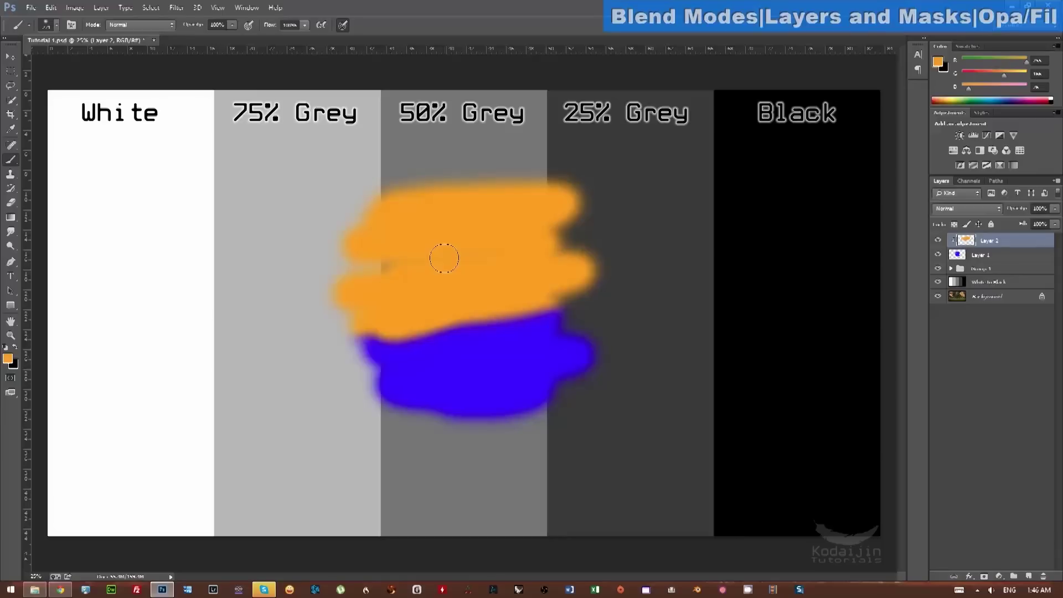
Step: Delete both paint layers, Layer 1 and Layer 2
ctrl+click(1022, 256)
click(1043, 576)
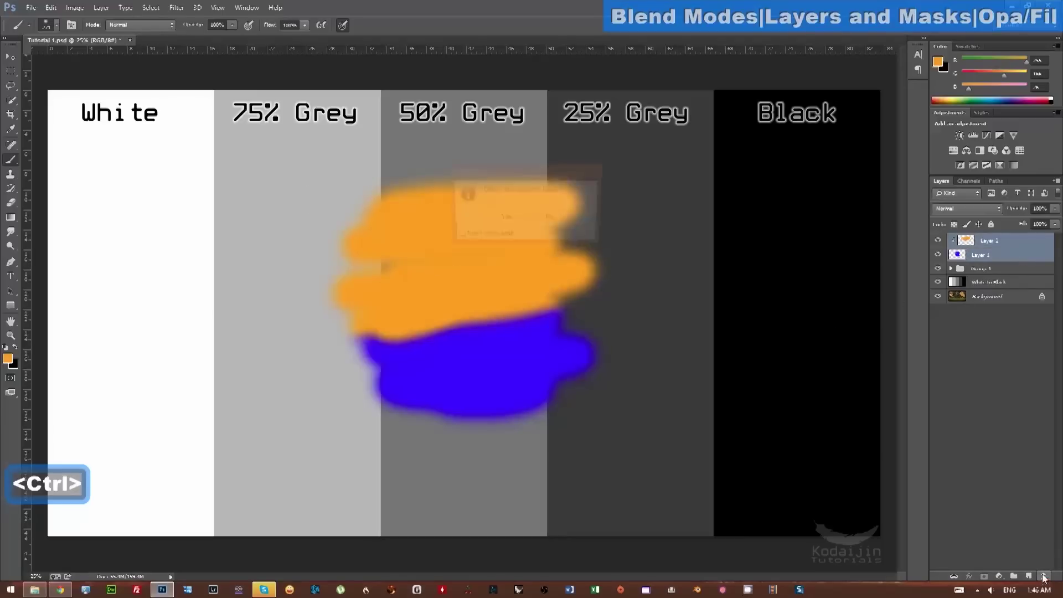
click(495, 224)
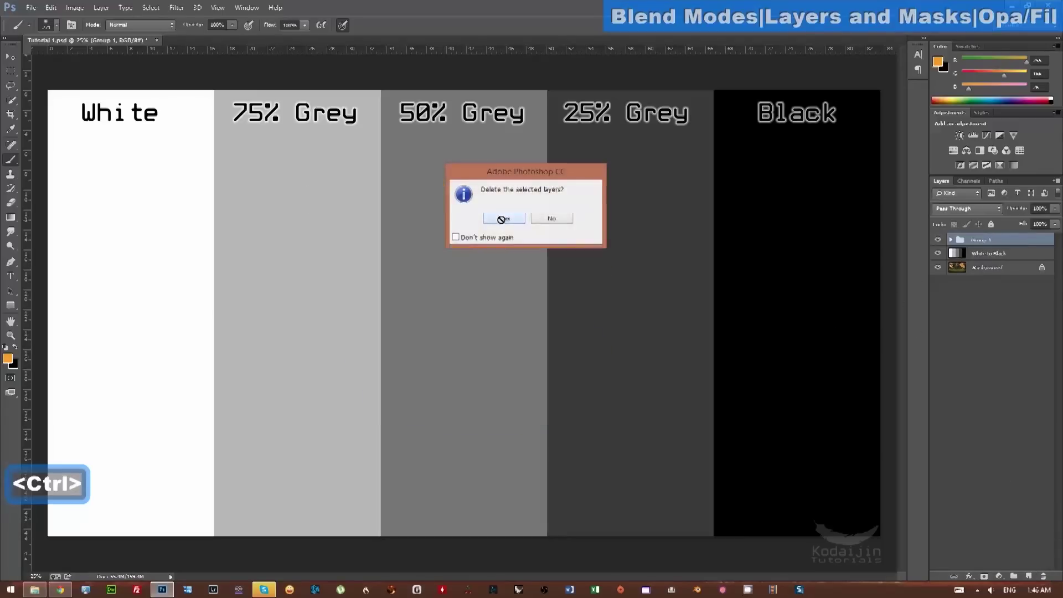
Step: Create Group 2, restore the White to Black order, hide the chart layers and select Background
click(951, 240)
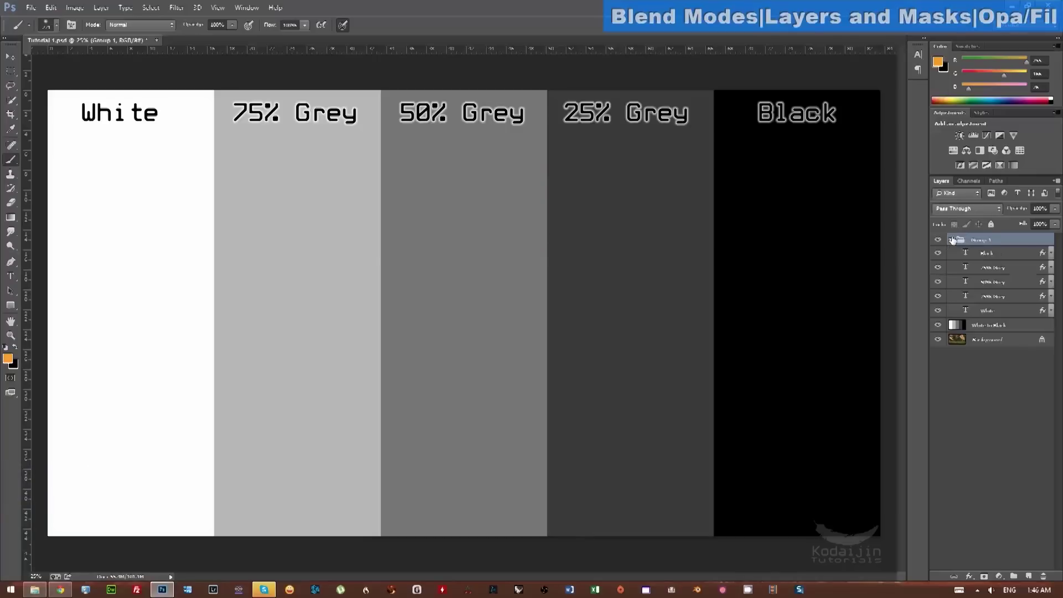
click(1014, 577)
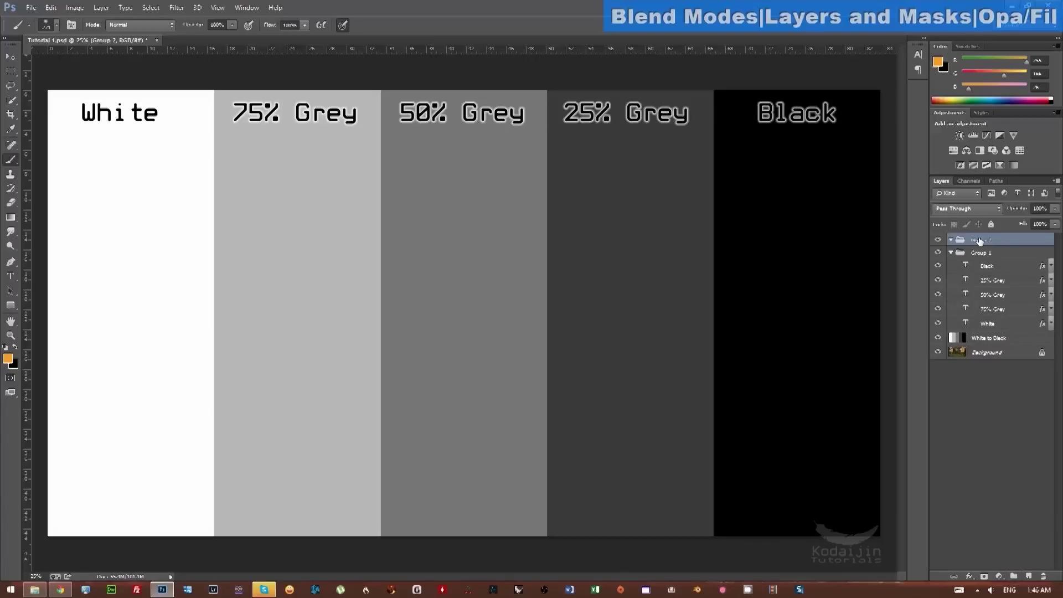
drag(983, 344, 989, 365)
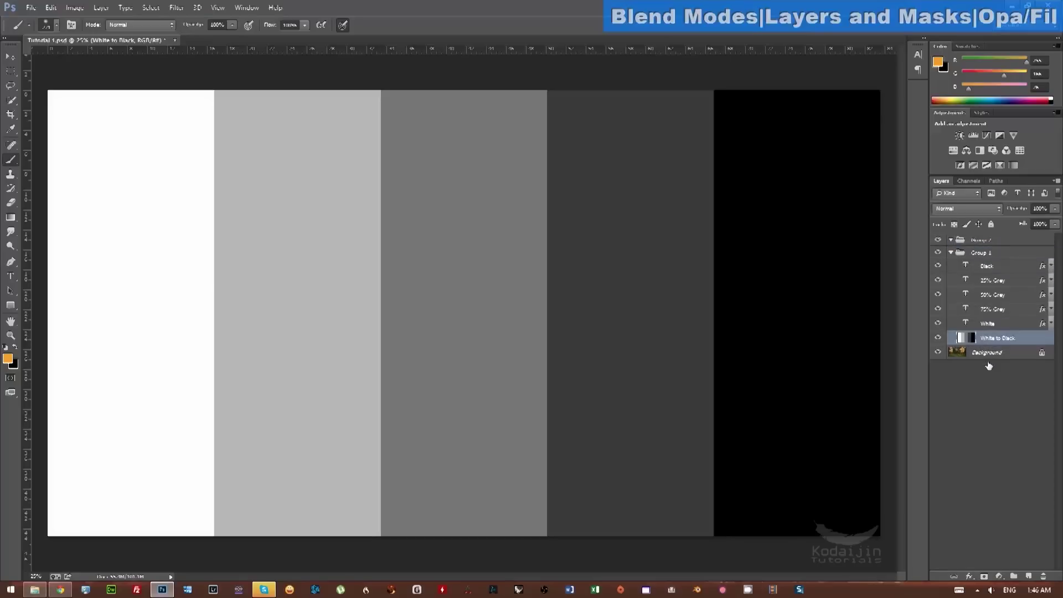
click(952, 253)
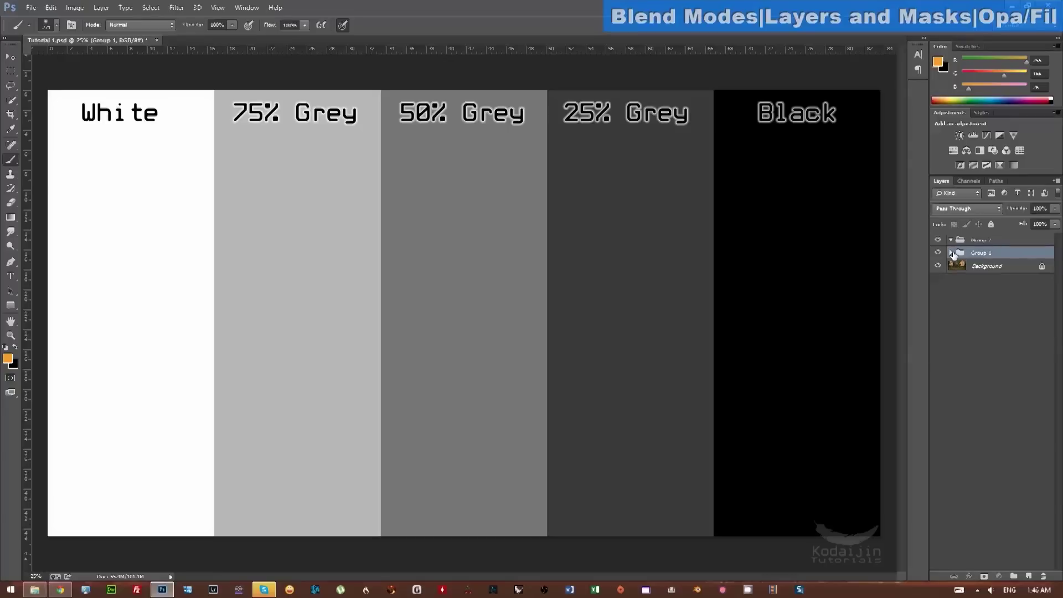
click(952, 253)
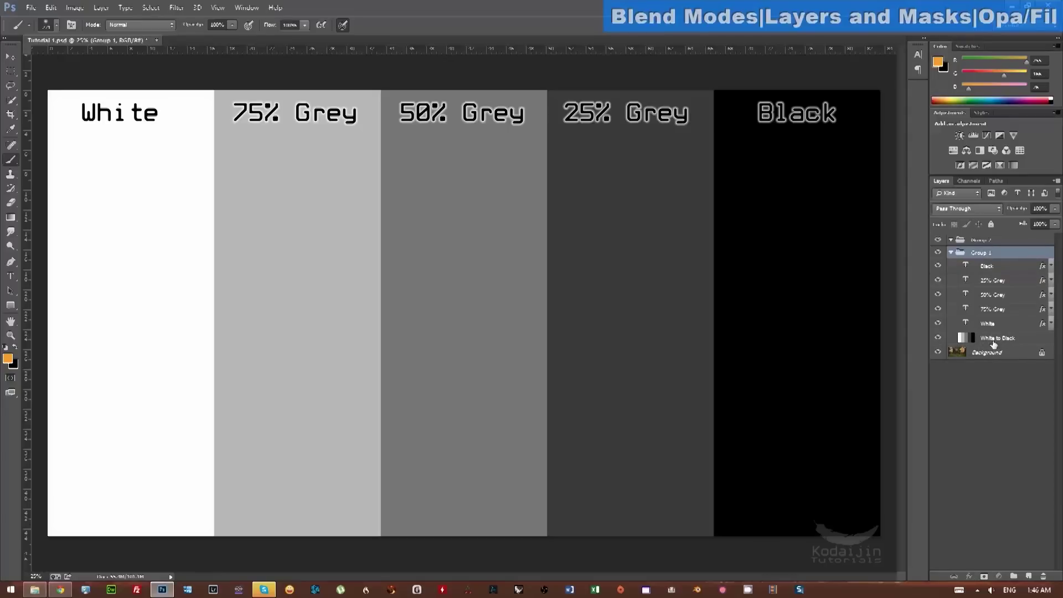
drag(994, 345, 989, 277)
click(952, 268)
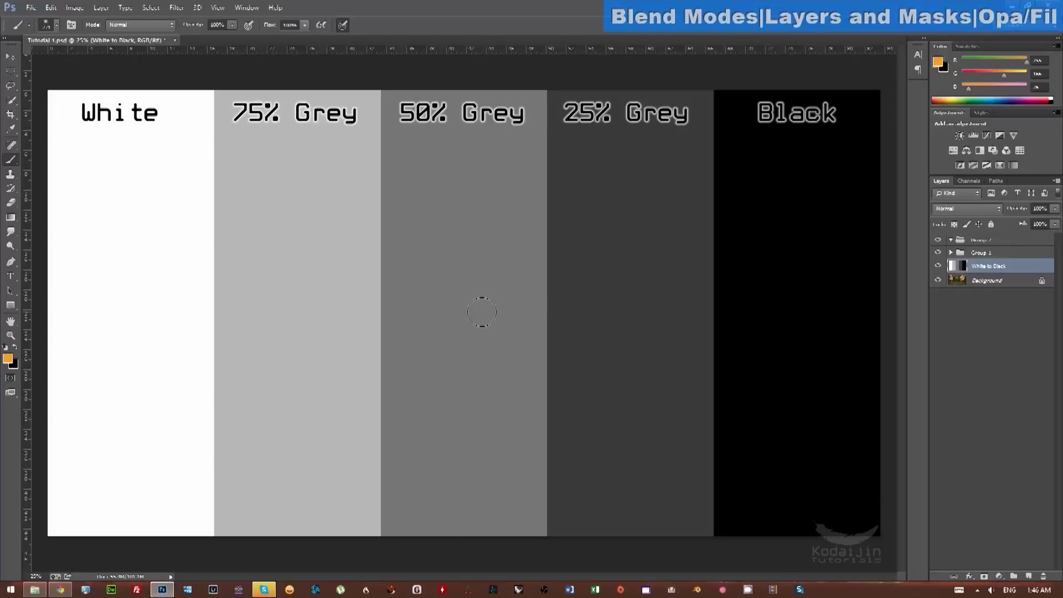
drag(938, 244, 895, 267)
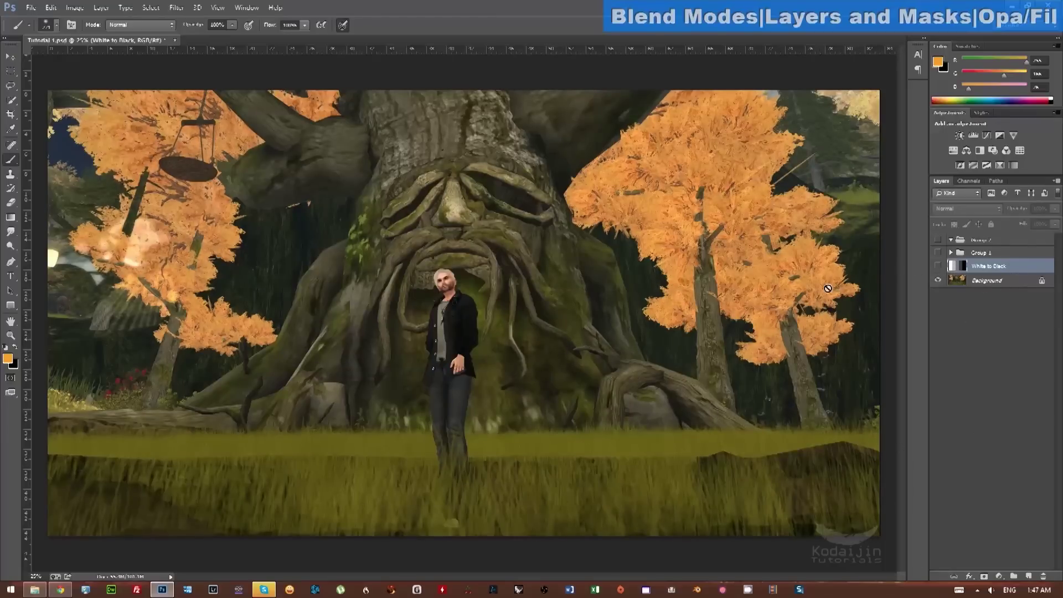
click(1003, 282)
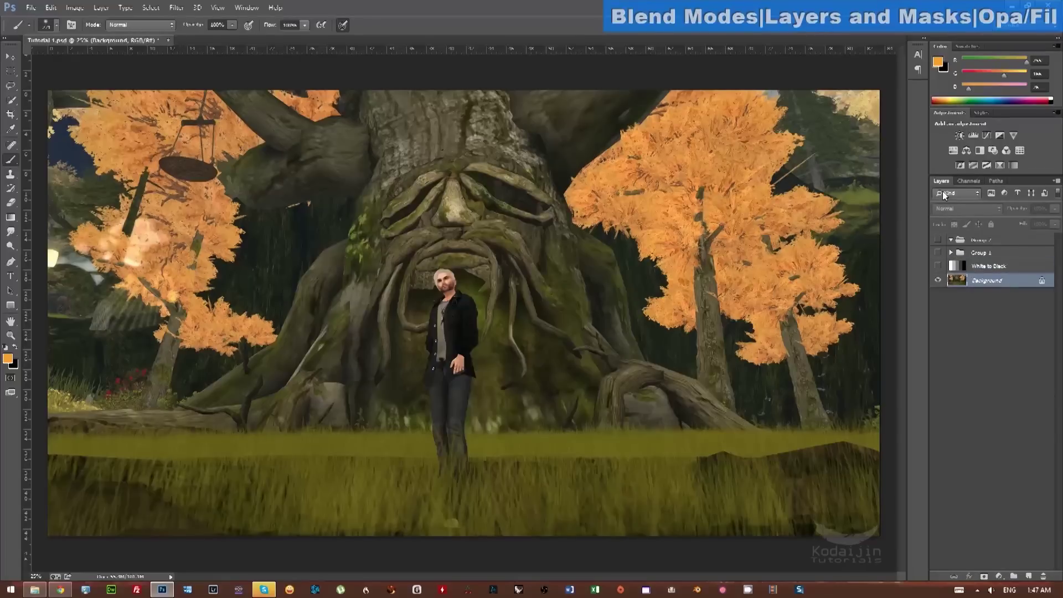
Step: On a new layer above Background, paint soft black over the tree's face and the standing man
click(1028, 577)
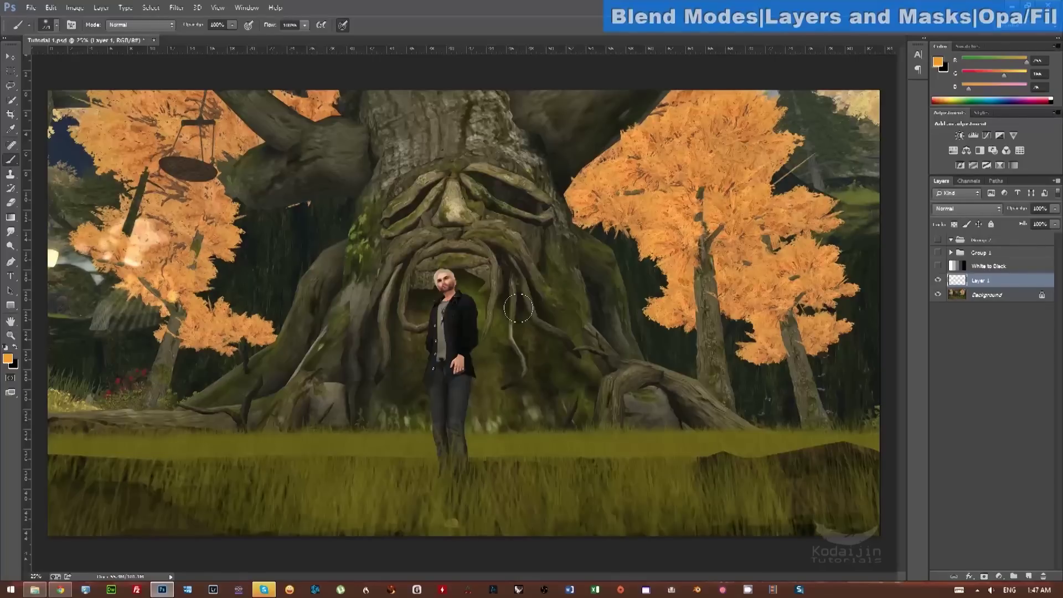
key(d)
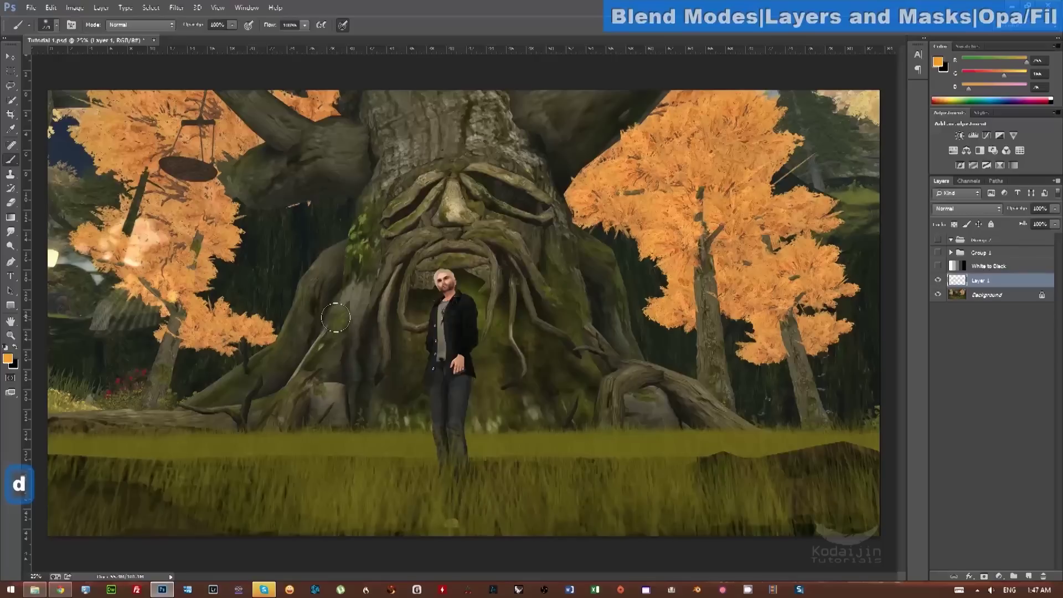
click(445, 321)
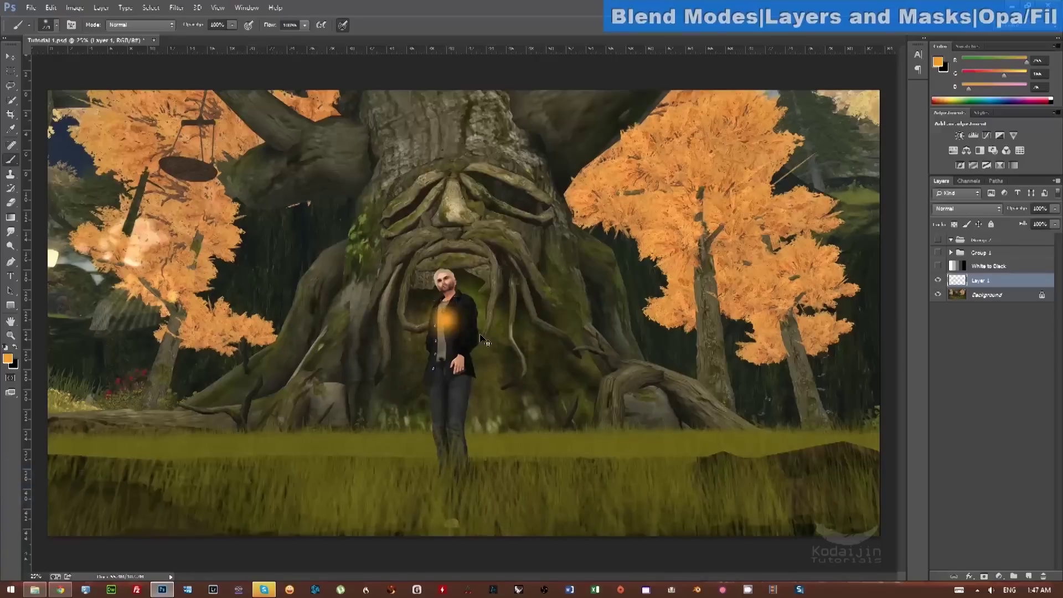
key(ctrl+z)
key(d)
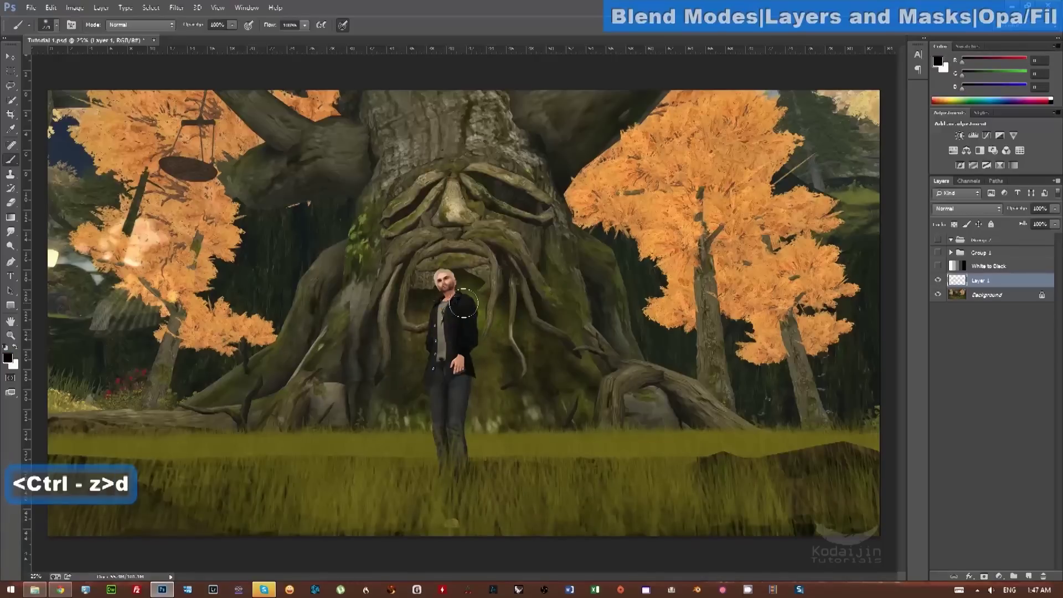
drag(475, 214, 382, 280)
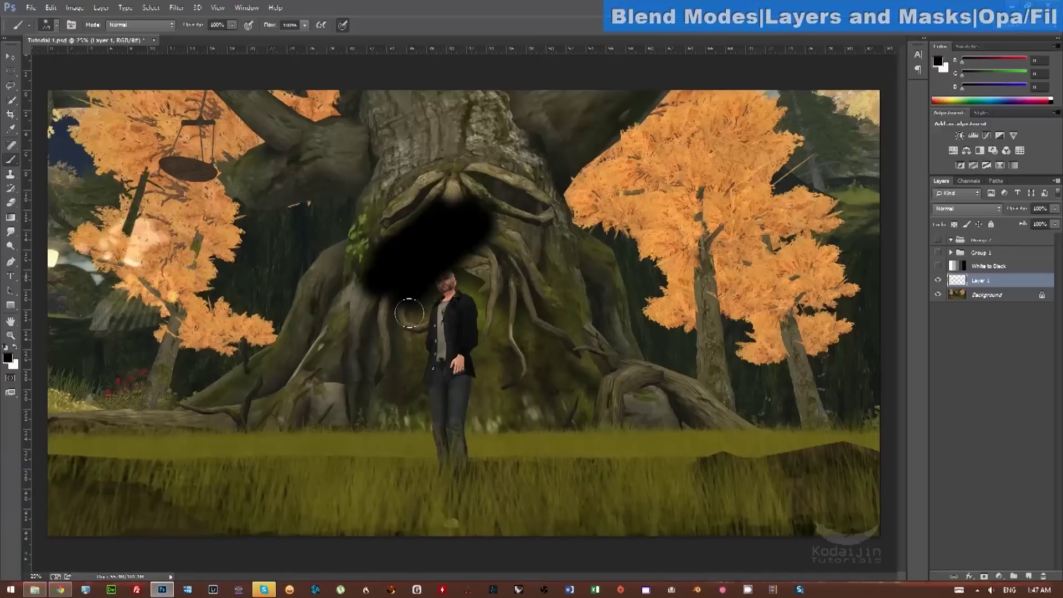
mouse_move(409, 314)
mouse_down()
mouse_move(432, 363)
mouse_move(471, 321)
mouse_move(480, 401)
mouse_move(492, 345)
mouse_move(481, 367)
mouse_move(439, 284)
mouse_move(388, 276)
mouse_move(434, 398)
mouse_move(435, 326)
mouse_move(486, 237)
mouse_move(437, 394)
mouse_move(471, 408)
mouse_move(412, 263)
mouse_move(367, 369)
mouse_move(470, 370)
mouse_move(406, 431)
mouse_move(382, 388)
mouse_move(416, 411)
mouse_move(405, 428)
mouse_move(389, 346)
mouse_move(374, 402)
mouse_move(461, 268)
mouse_up()
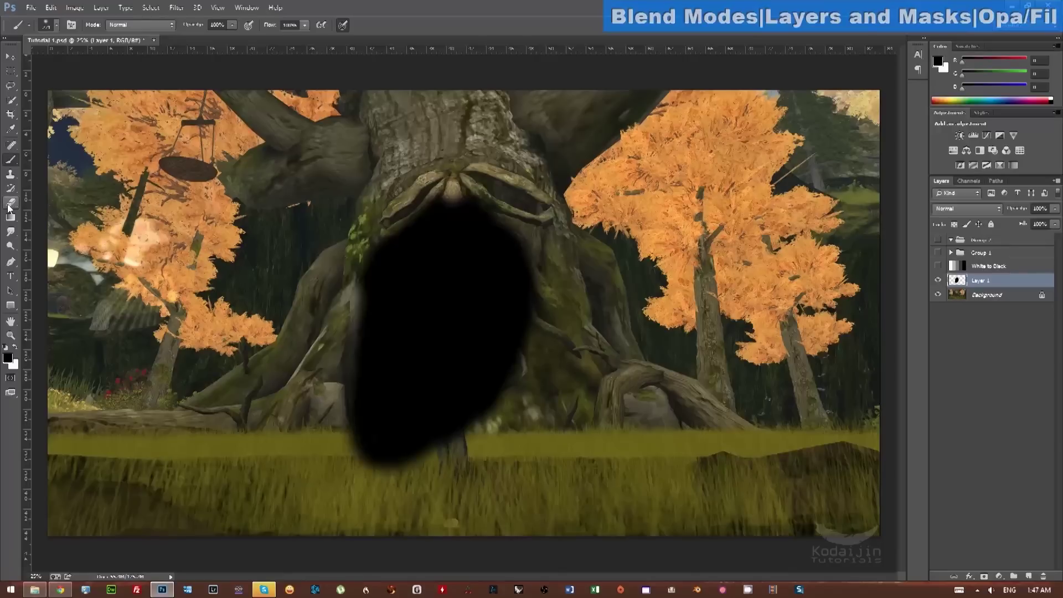
key(e)
alt+right_click(335, 232)
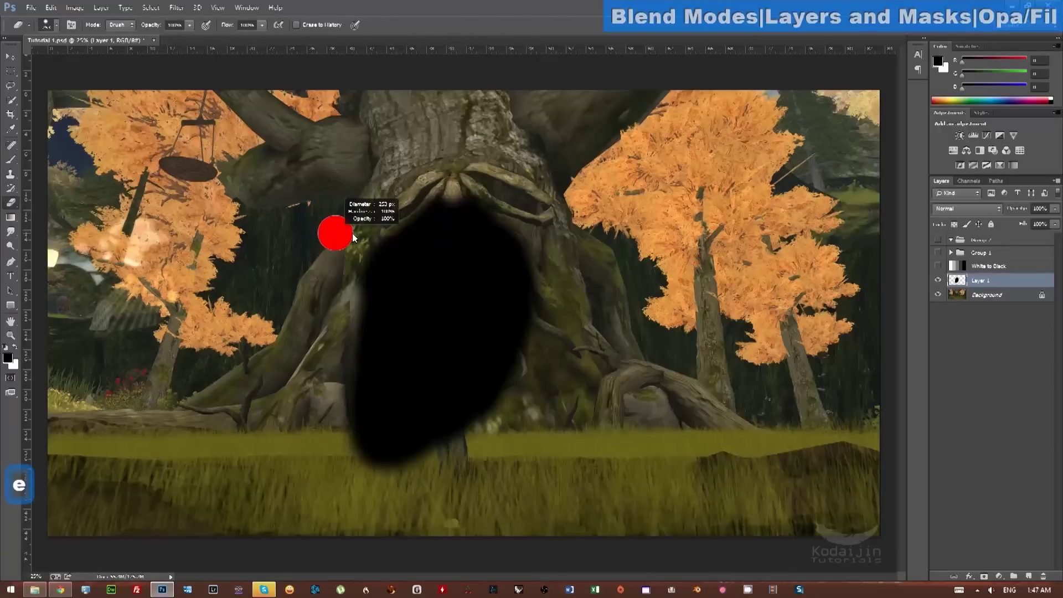
mouse_move(529, 217)
mouse_down()
mouse_move(399, 216)
mouse_move(548, 252)
mouse_up()
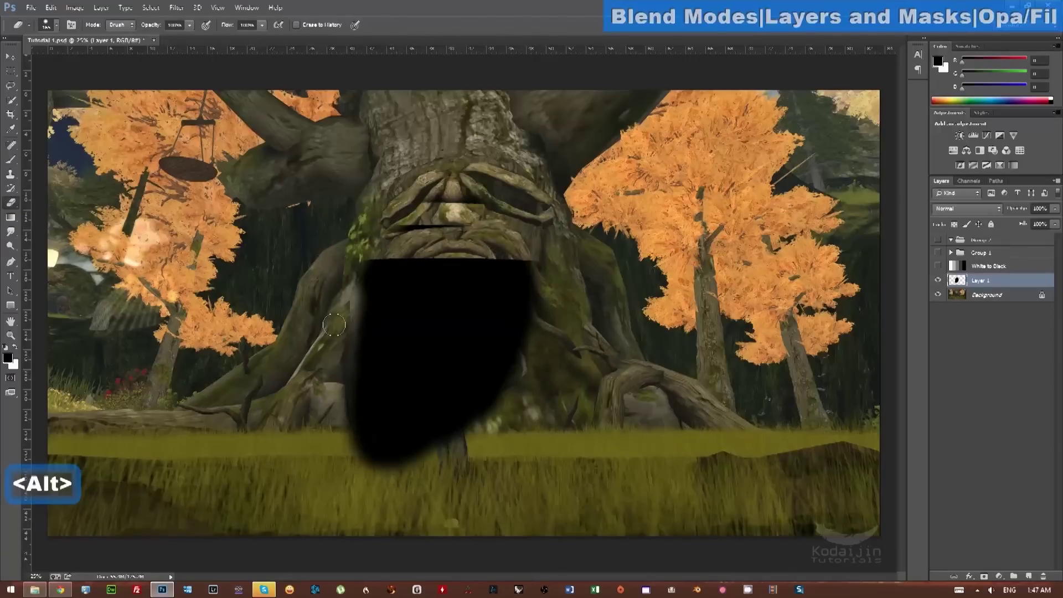
mouse_move(333, 325)
mouse_down()
mouse_move(354, 360)
mouse_move(515, 379)
mouse_up()
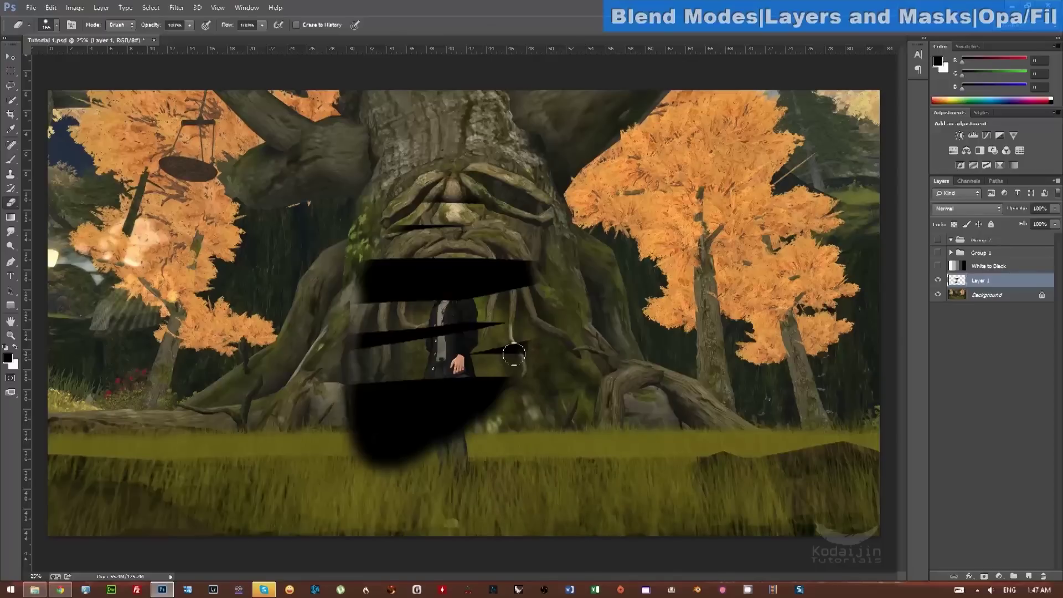
key(ctrl)
key(ctrl+z)
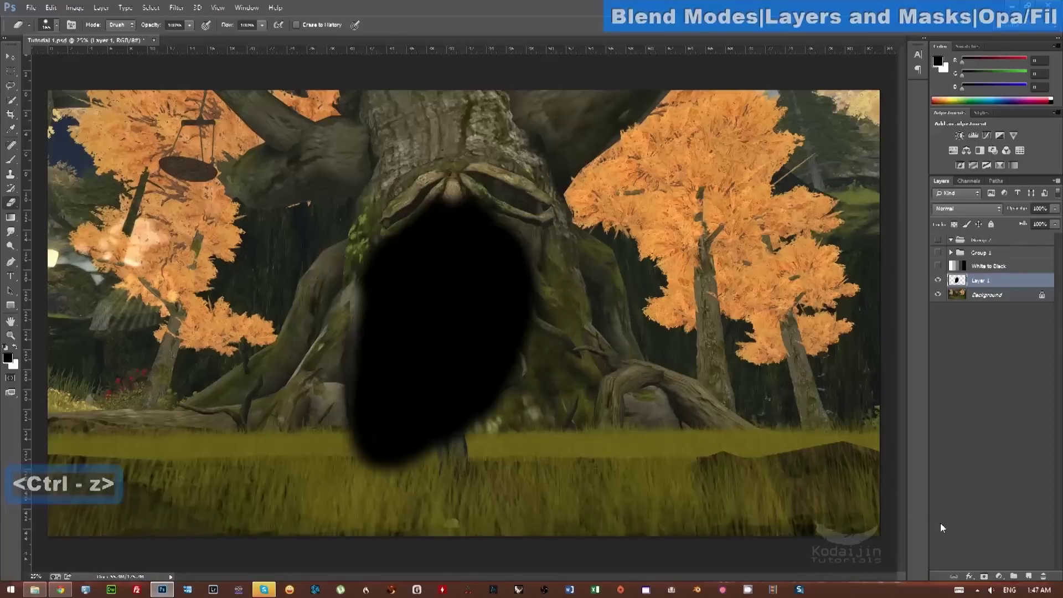
Step: Add a layer mask to Layer 1, undoing the accidental extra vector mask
click(985, 576)
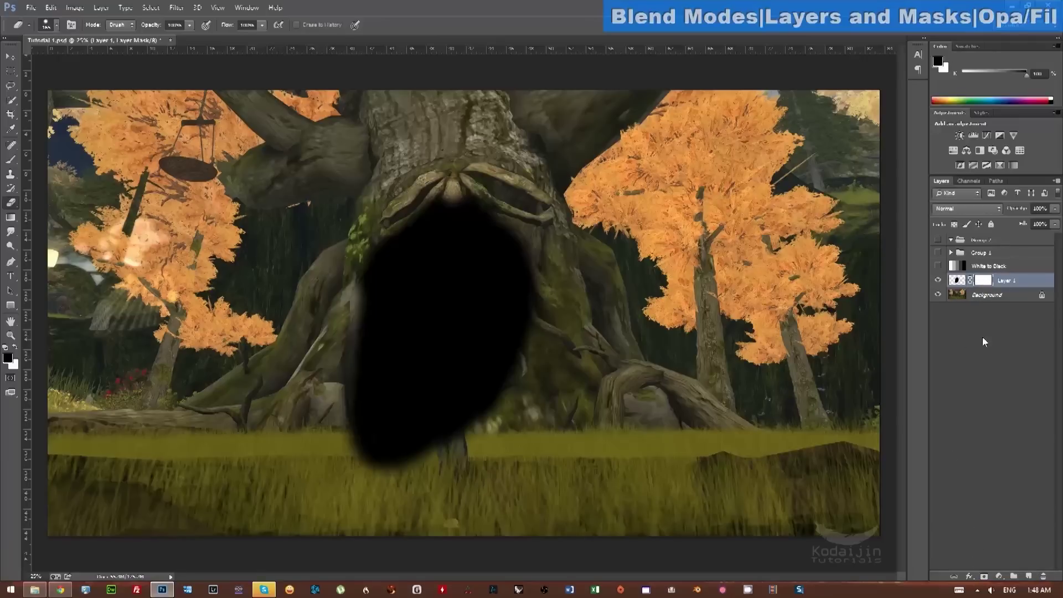
click(984, 576)
key(ctrl+z)
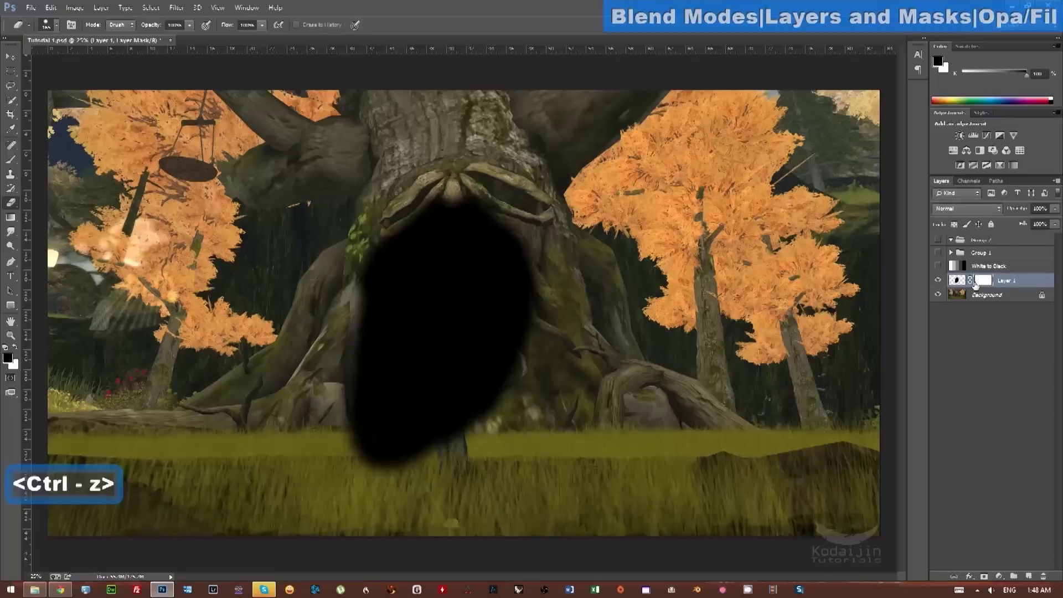
Step: Target Layer 1's mask and paint zig-zag strokes hiding bands of the black patch
click(955, 282)
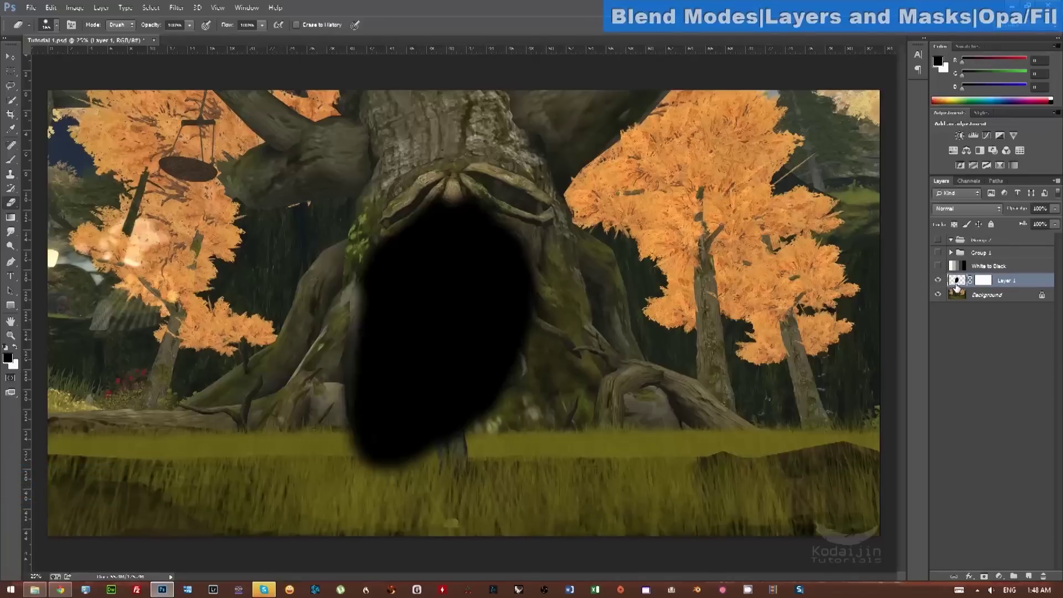
click(1003, 299)
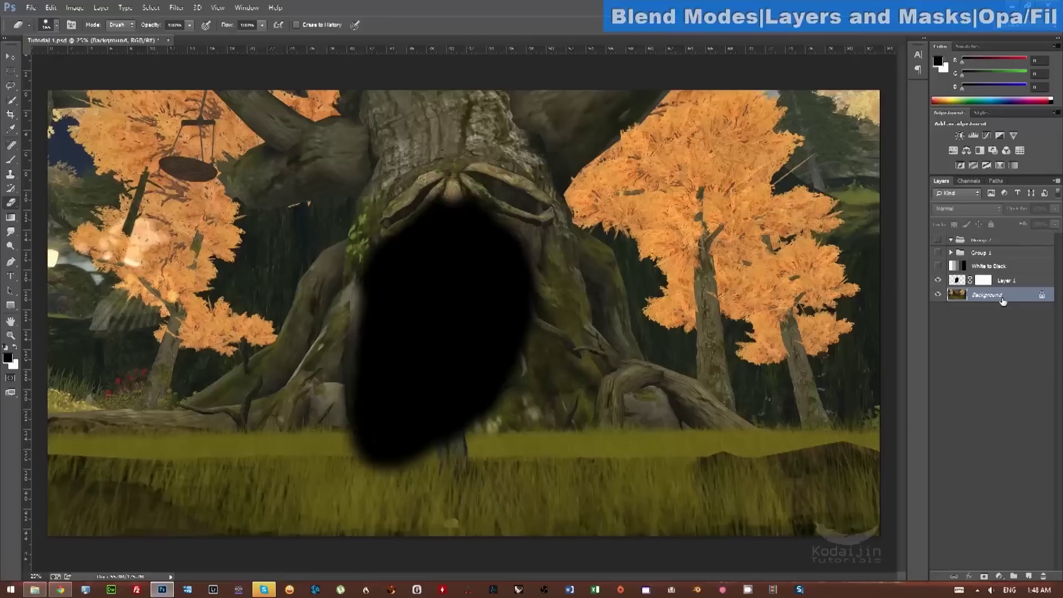
click(1014, 281)
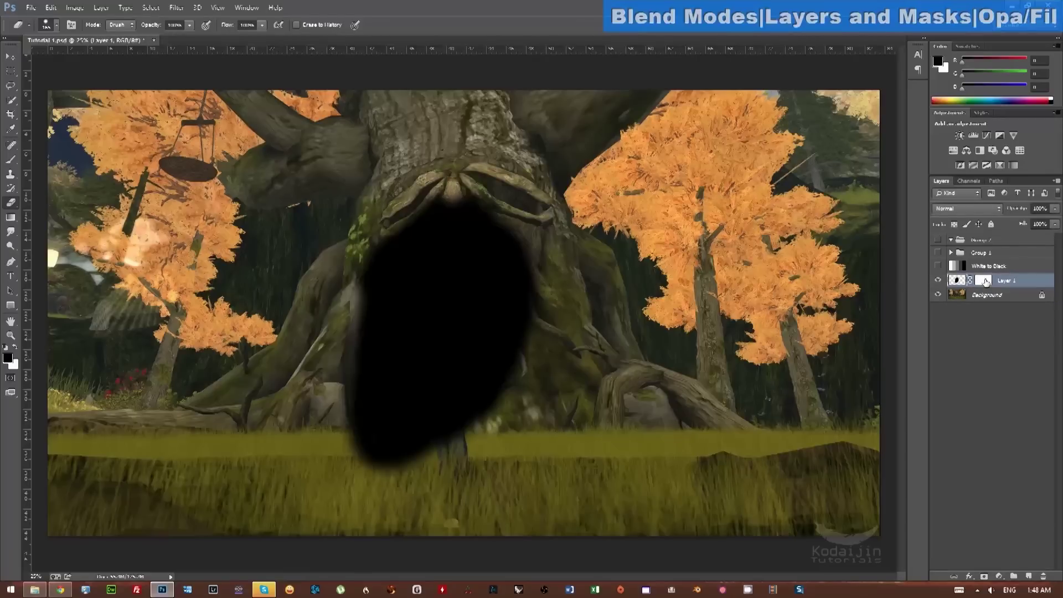
click(985, 281)
click(958, 281)
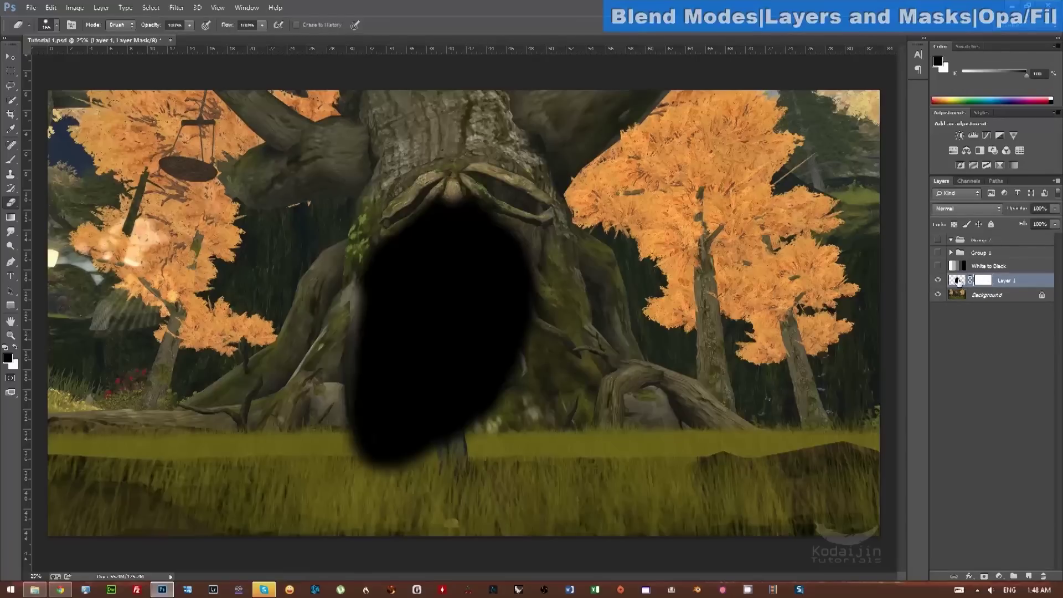
click(986, 282)
click(15, 346)
mouse_move(295, 224)
mouse_down()
mouse_move(598, 287)
mouse_move(641, 343)
mouse_move(341, 401)
mouse_up()
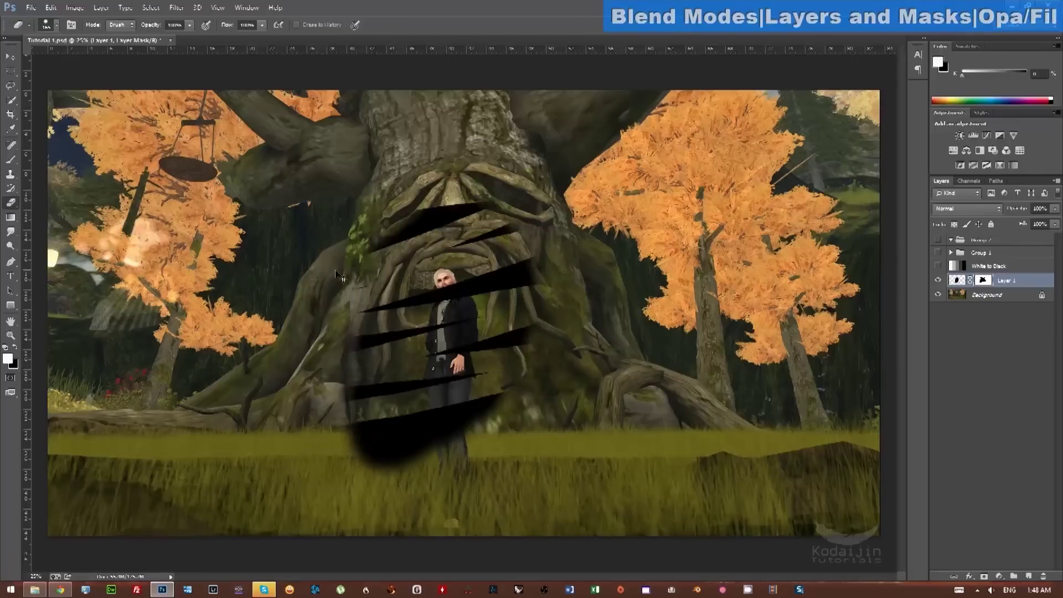
Step: Replace the zig-zag strokes with black mask paint hiding only the blob's top over the tree's face
key(ctrl+z)
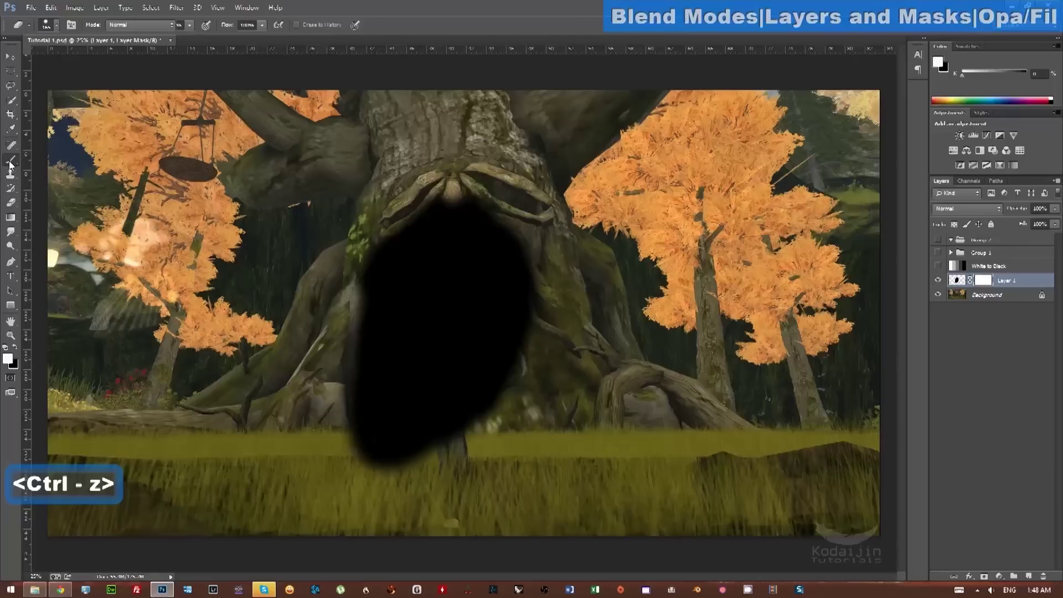
click(10, 159)
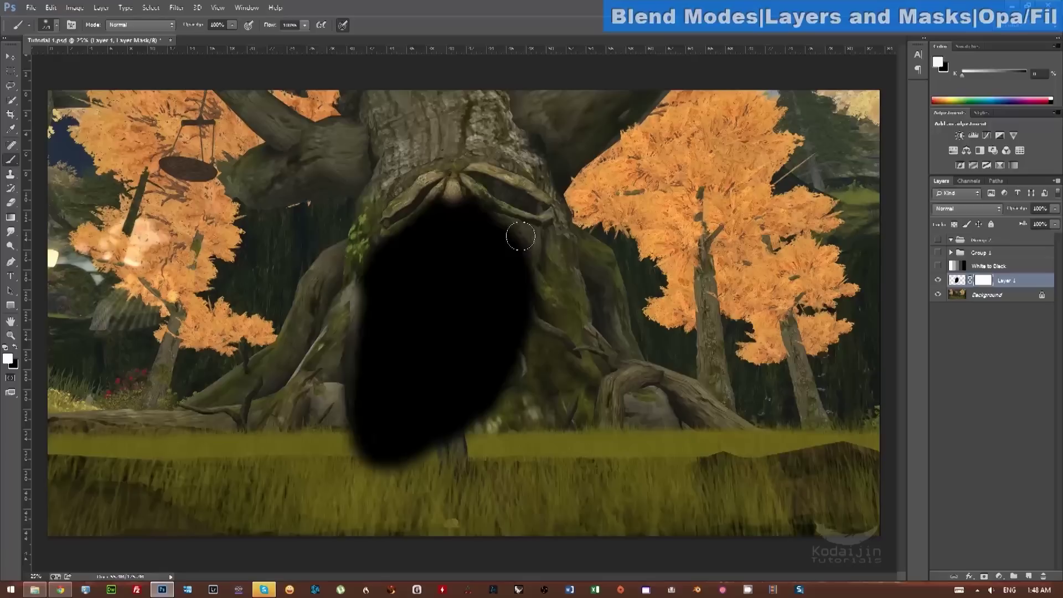
click(14, 349)
mouse_move(492, 206)
mouse_down()
mouse_move(309, 236)
mouse_move(506, 223)
mouse_move(314, 264)
mouse_move(567, 233)
mouse_move(312, 284)
mouse_move(604, 245)
mouse_move(363, 386)
mouse_up()
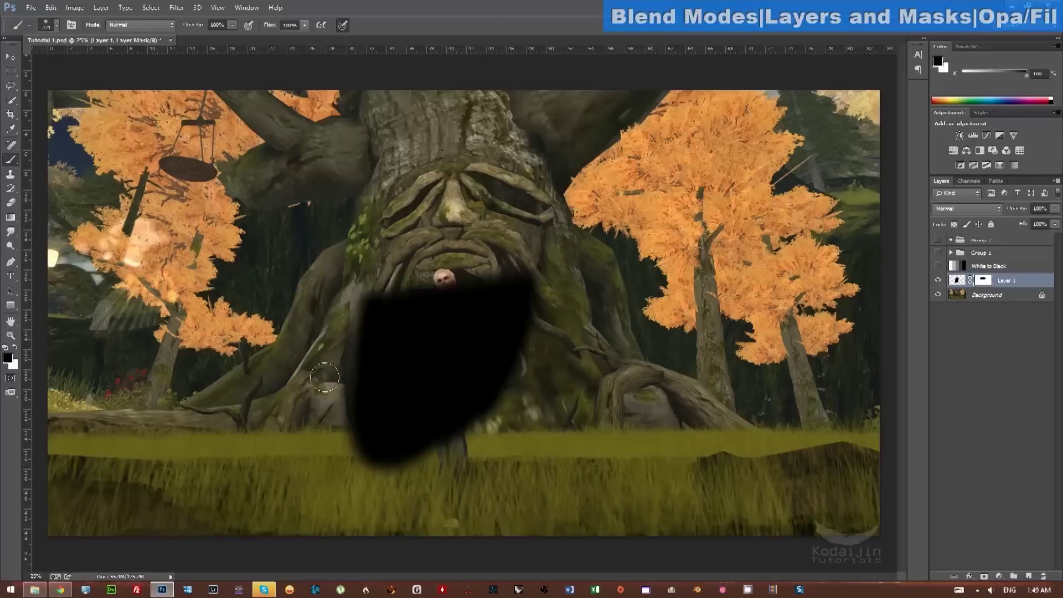
ctrl+click(987, 282)
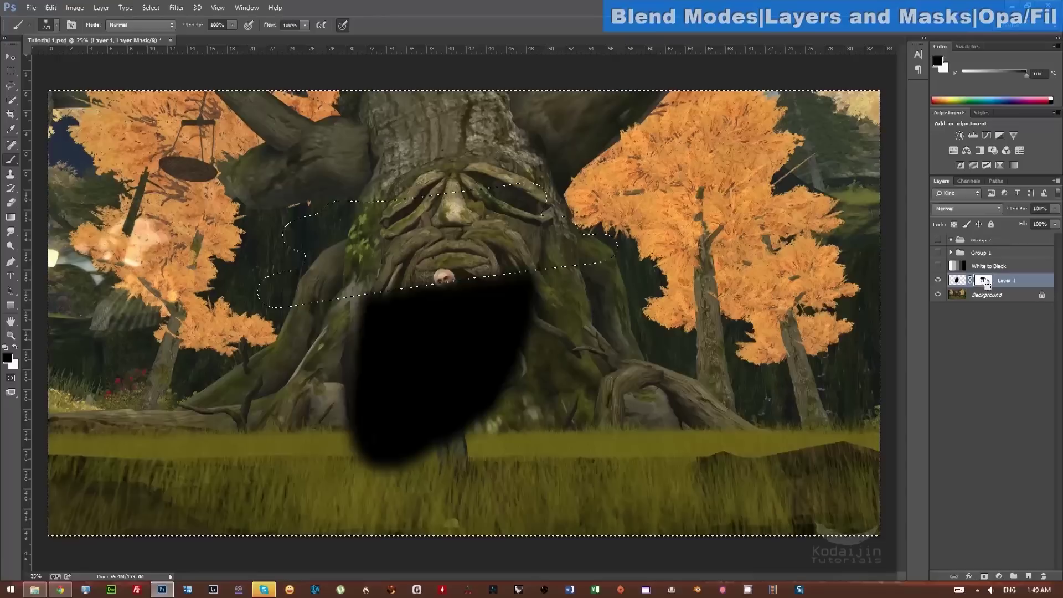
key(ctrl+d)
right_click(984, 281)
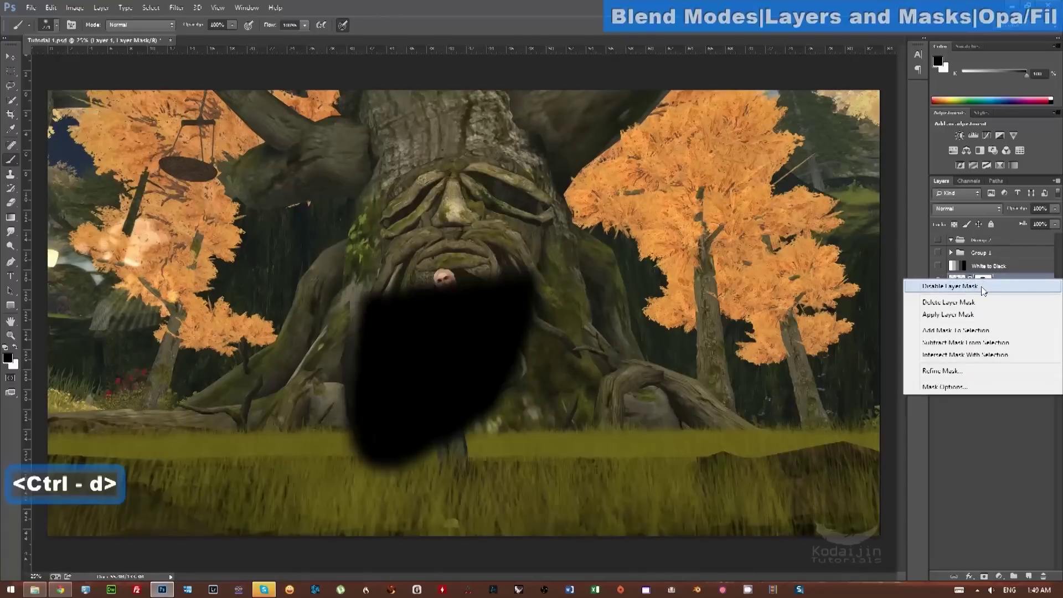
click(983, 285)
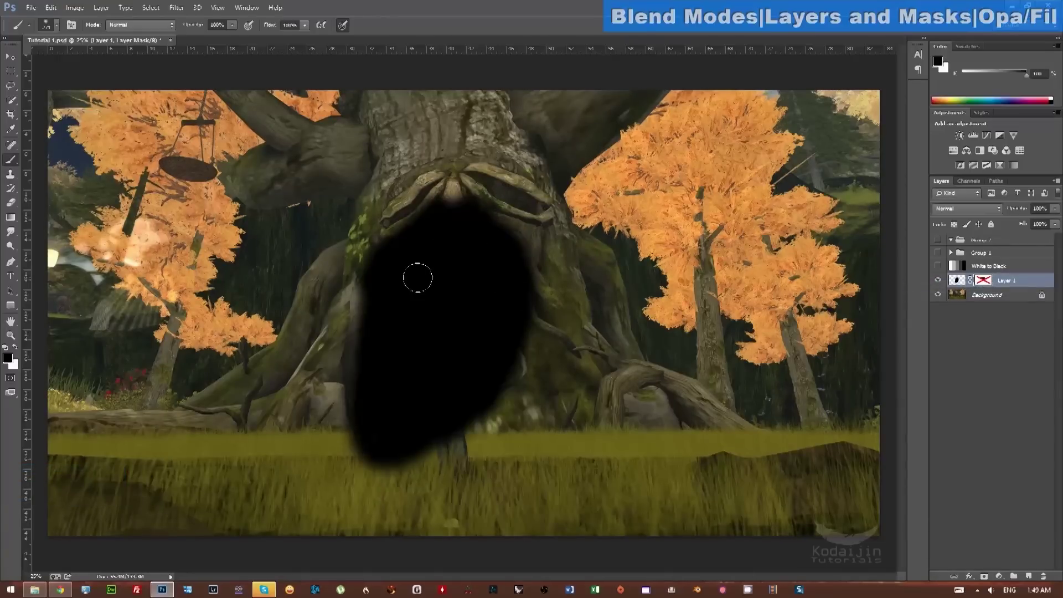
right_click(985, 288)
click(993, 327)
right_click(982, 282)
click(977, 286)
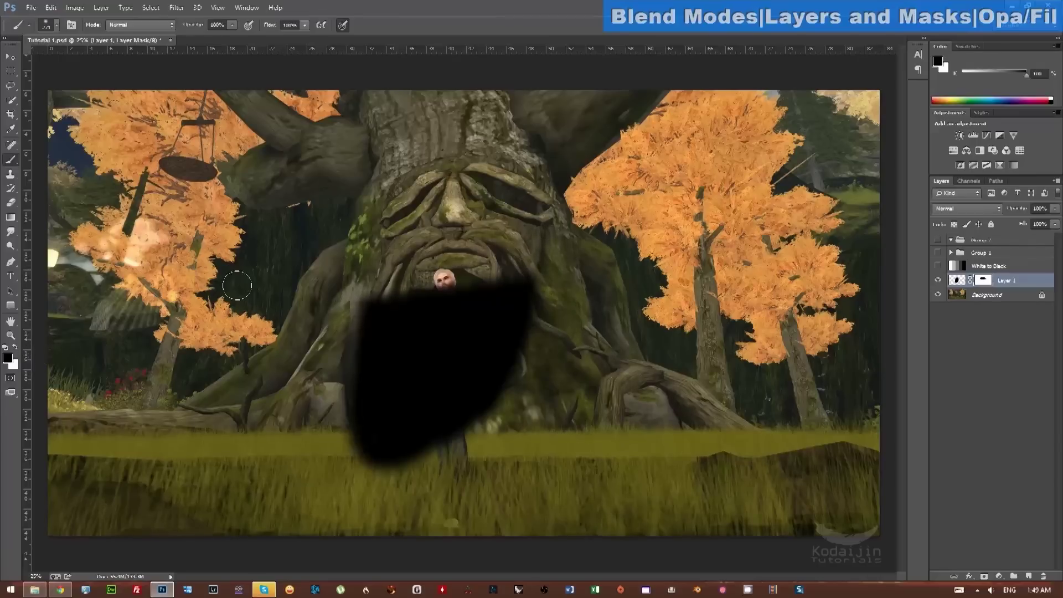
key(x)
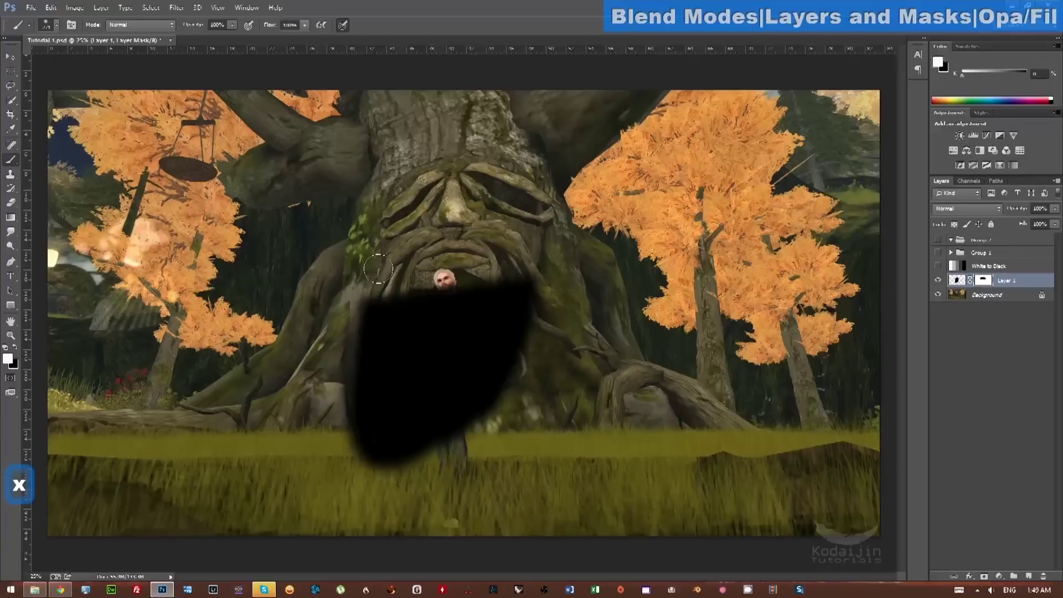
Step: Paint 50% grey on Layer 1's mask to half-reveal the man in the hollow, then add Layer 2
mouse_move(378, 269)
mouse_down()
mouse_move(365, 249)
mouse_move(546, 230)
mouse_move(382, 238)
mouse_move(552, 198)
mouse_up()
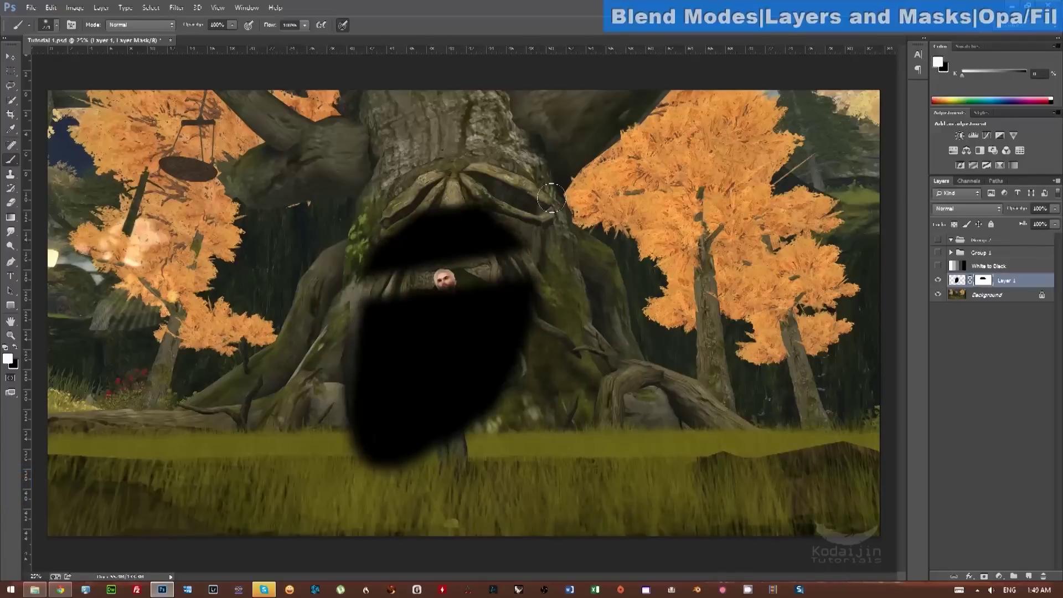
click(8, 359)
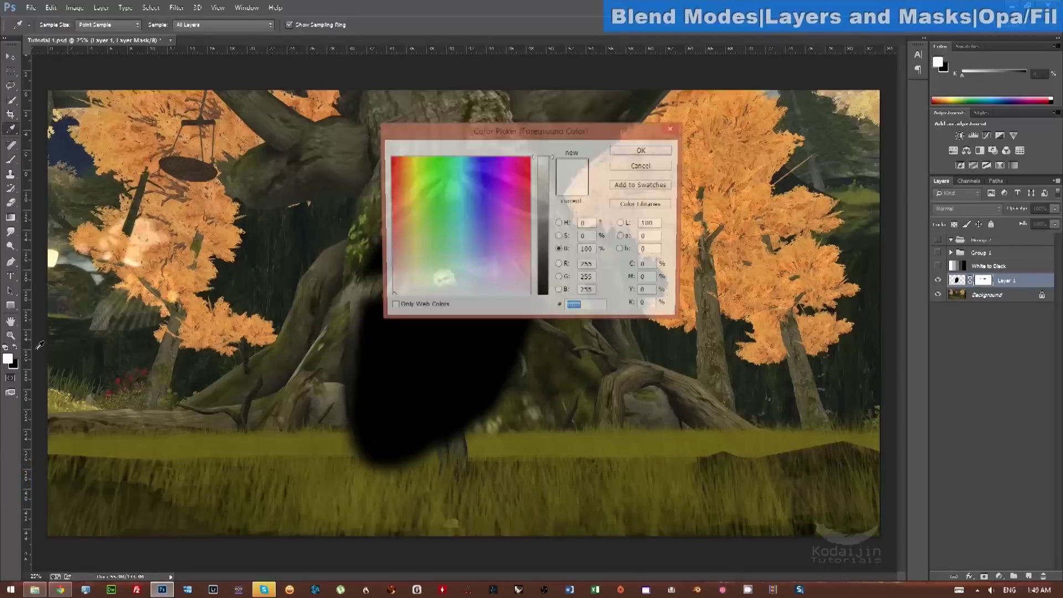
drag(595, 250, 580, 253)
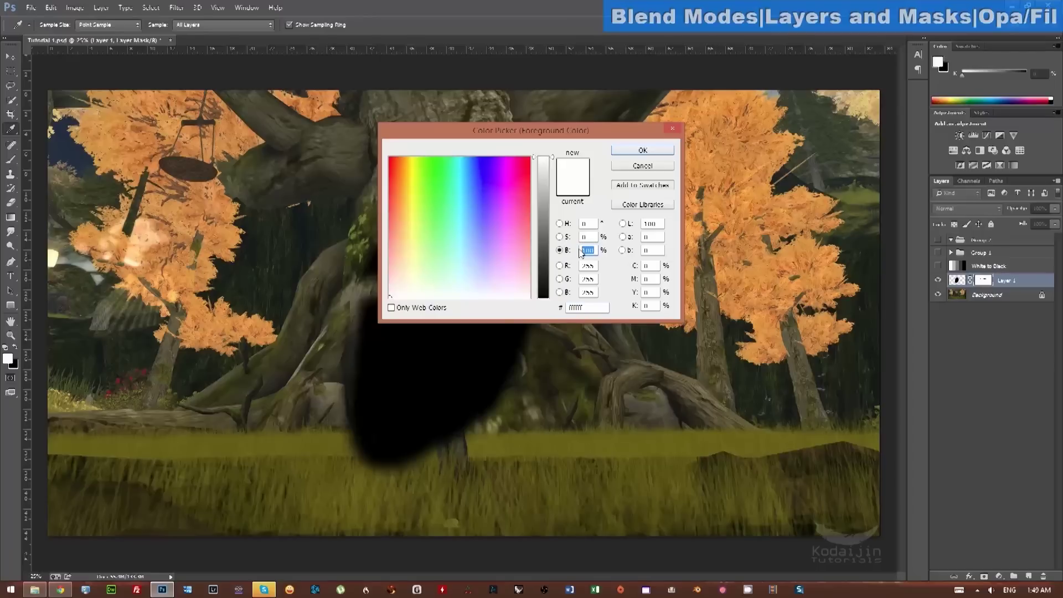
text(50)
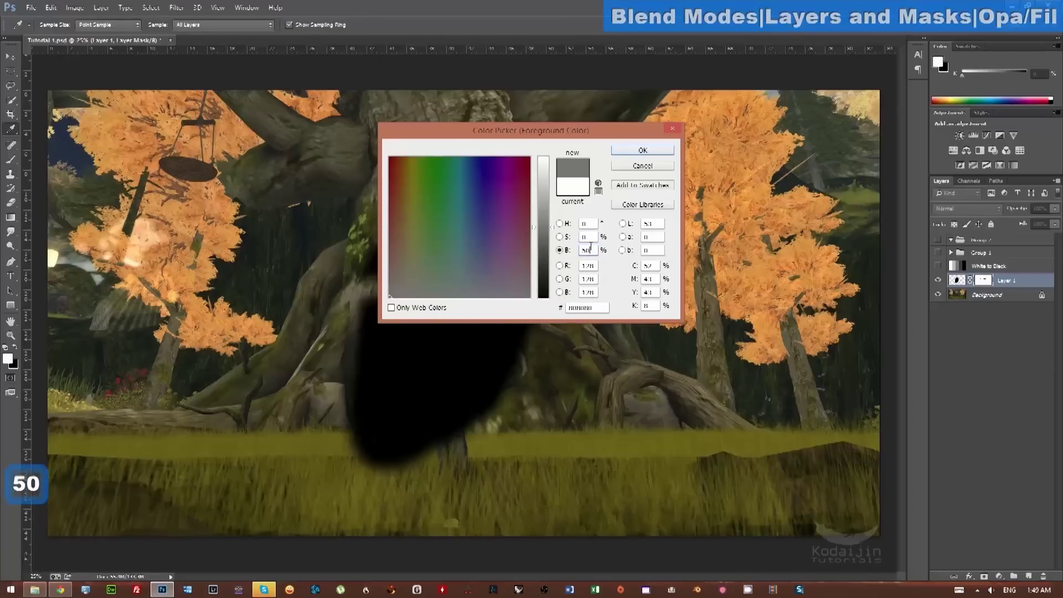
click(642, 152)
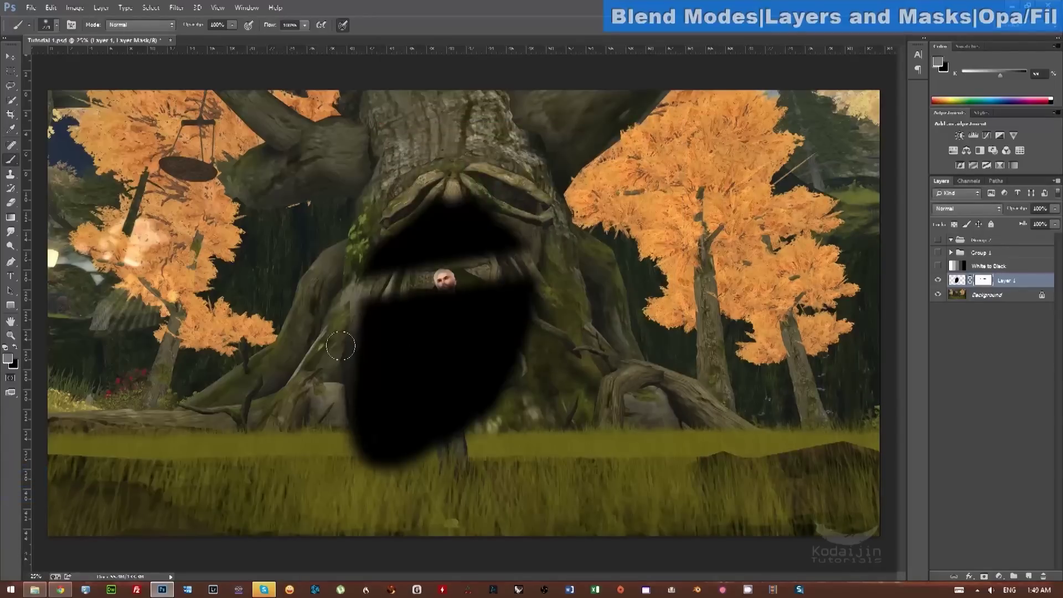
mouse_move(341, 346)
mouse_down()
mouse_move(498, 346)
mouse_move(377, 360)
mouse_move(357, 359)
mouse_move(515, 342)
mouse_move(493, 372)
mouse_up()
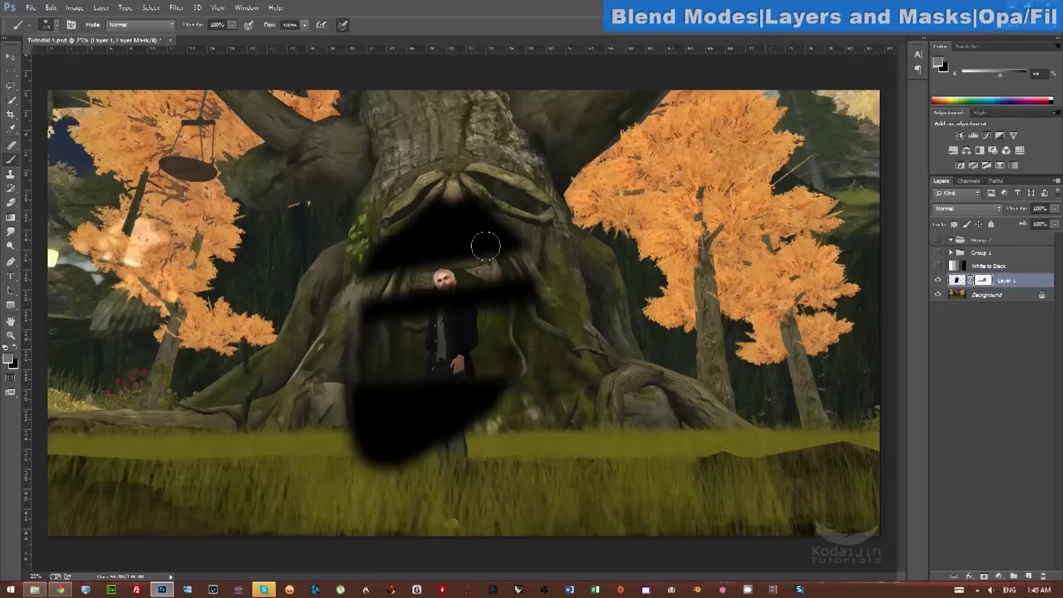
click(1028, 576)
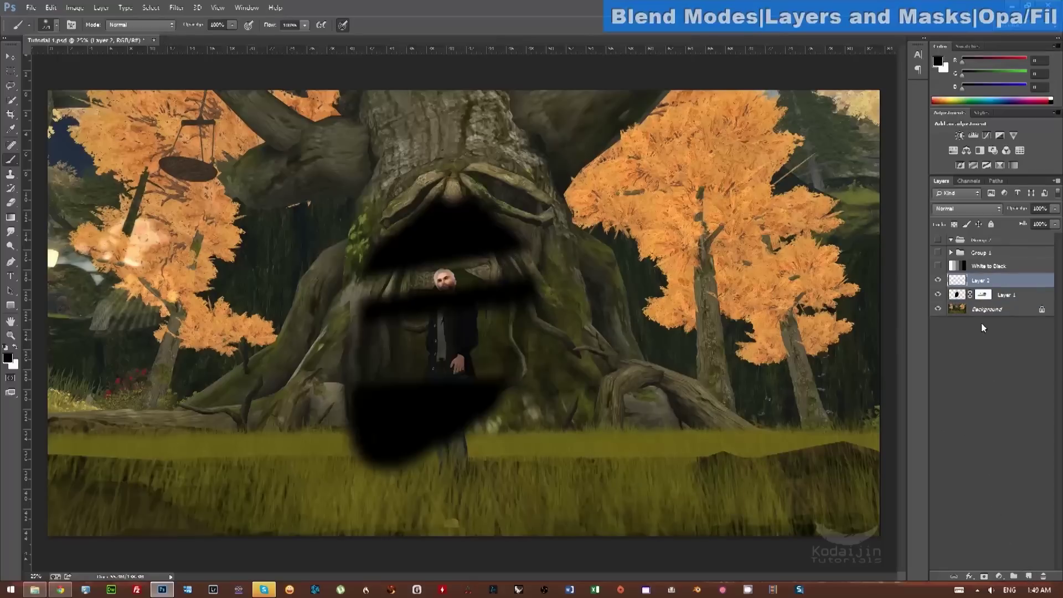
Step: Clip Layer 2 to Layer 1, then brush purple stripes across the black patch
right_click(1002, 285)
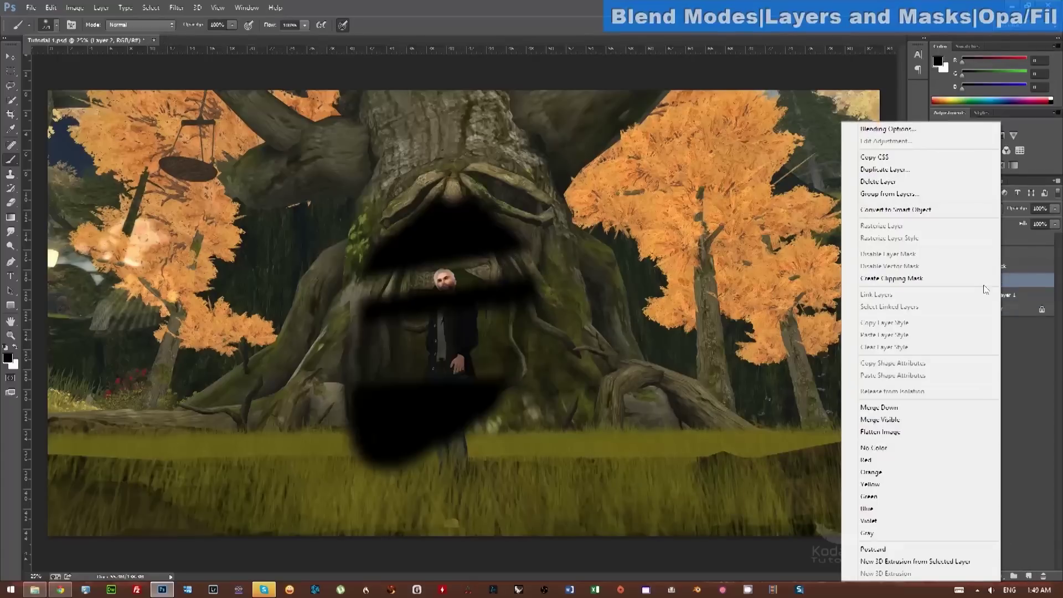
click(976, 280)
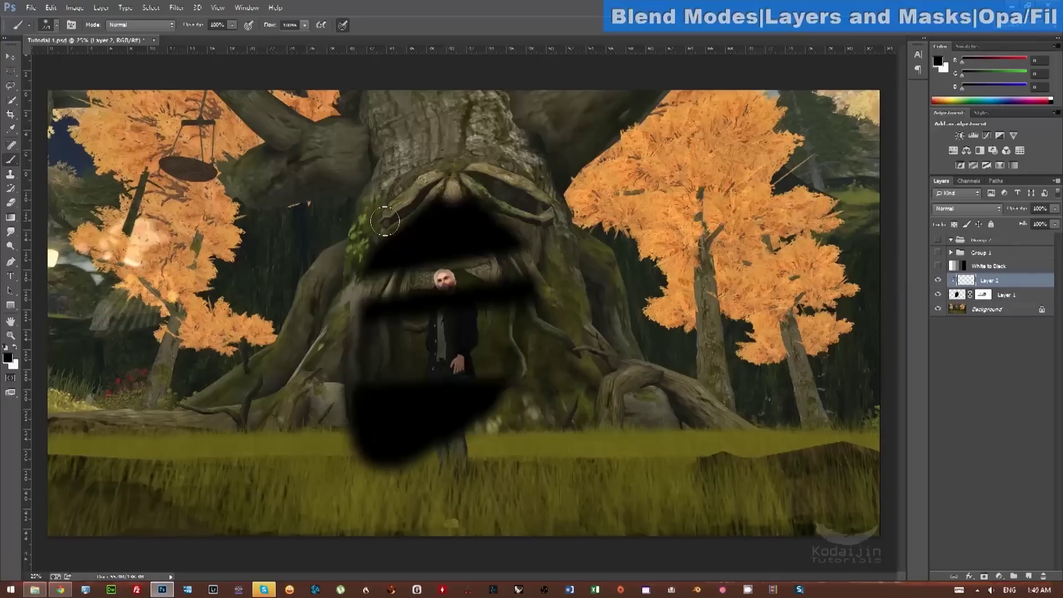
click(7, 359)
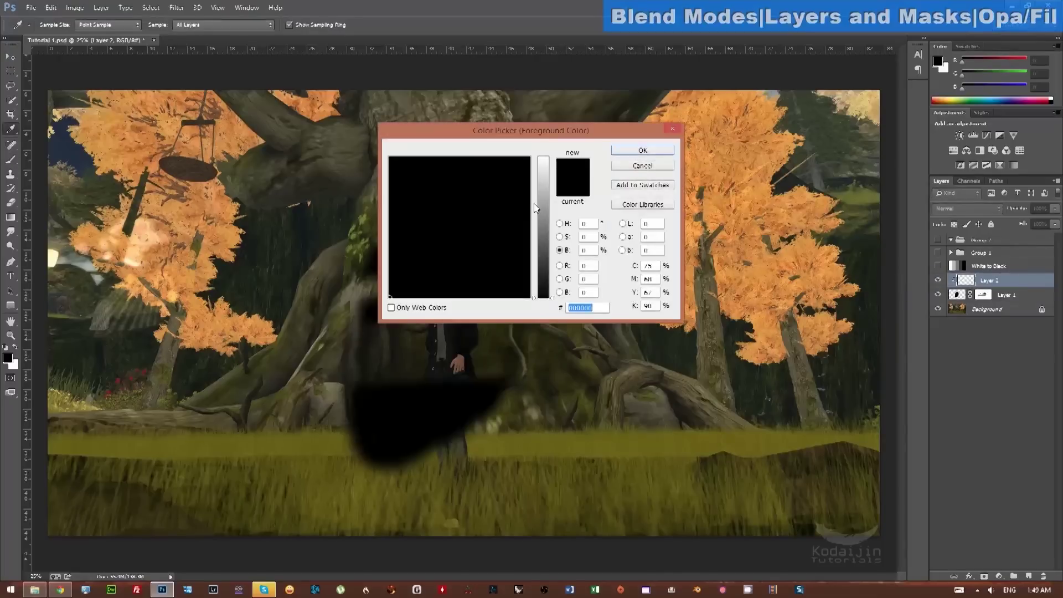
click(496, 218)
click(542, 193)
click(642, 150)
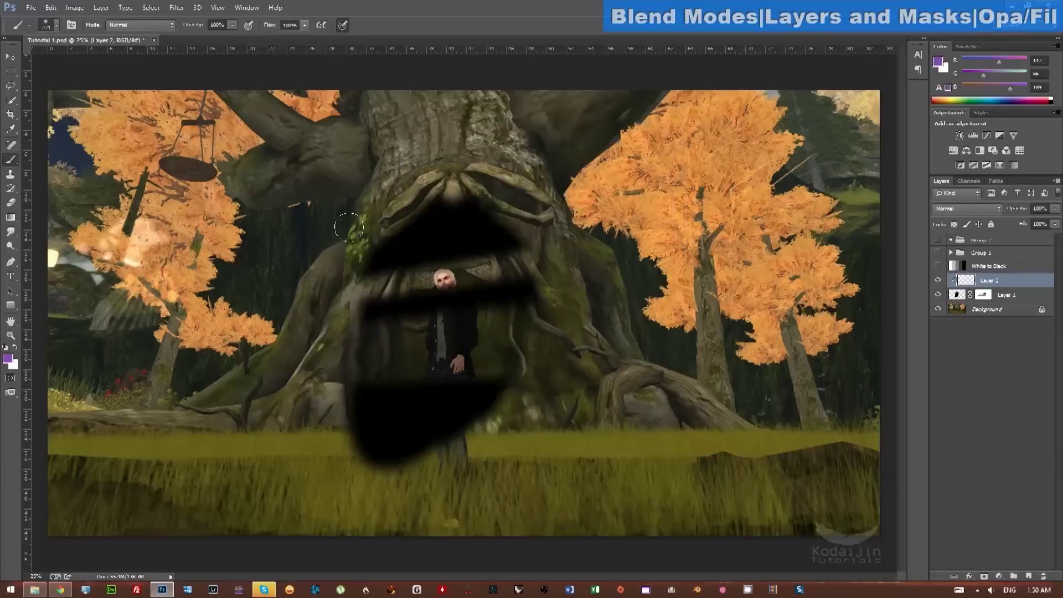
mouse_move(399, 208)
mouse_down()
mouse_move(507, 246)
mouse_move(365, 308)
mouse_move(467, 345)
mouse_move(515, 398)
mouse_move(354, 451)
mouse_up()
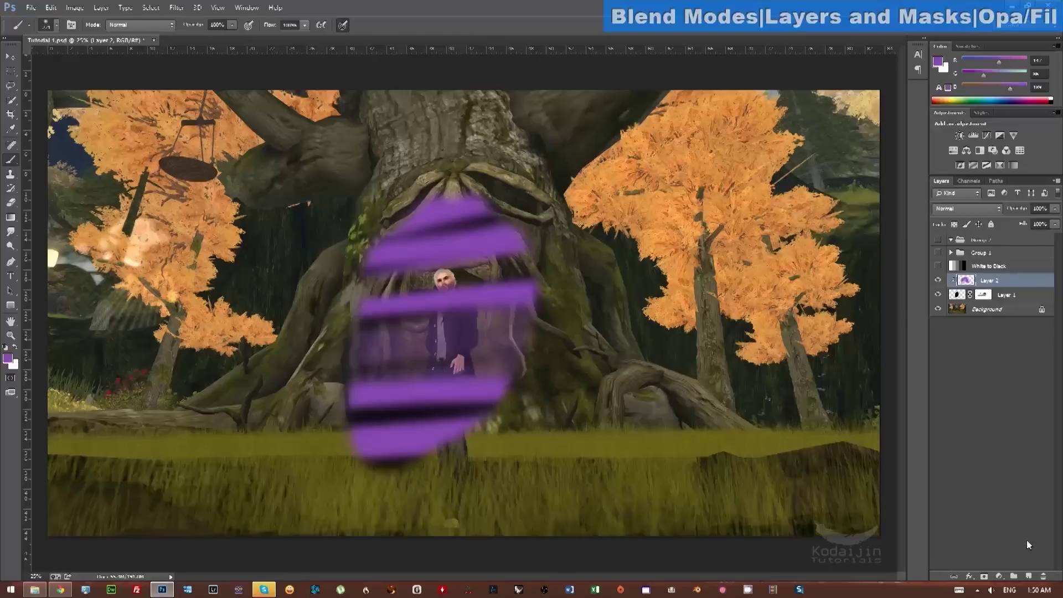
Step: Delete Layer 2 and Layer 1, the purple and black stroke layers
click(1043, 578)
click(501, 226)
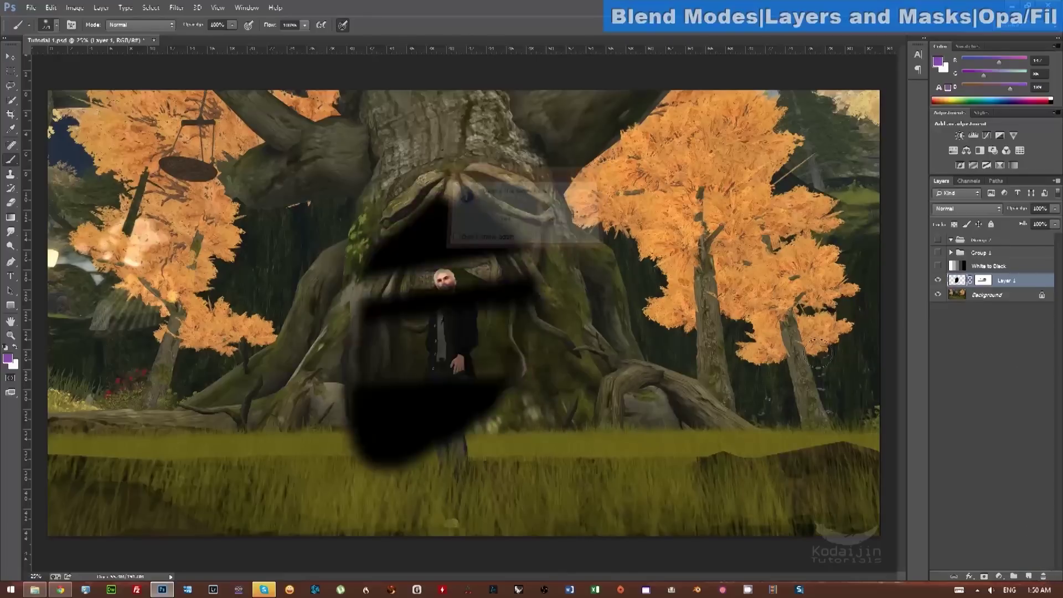
click(1043, 578)
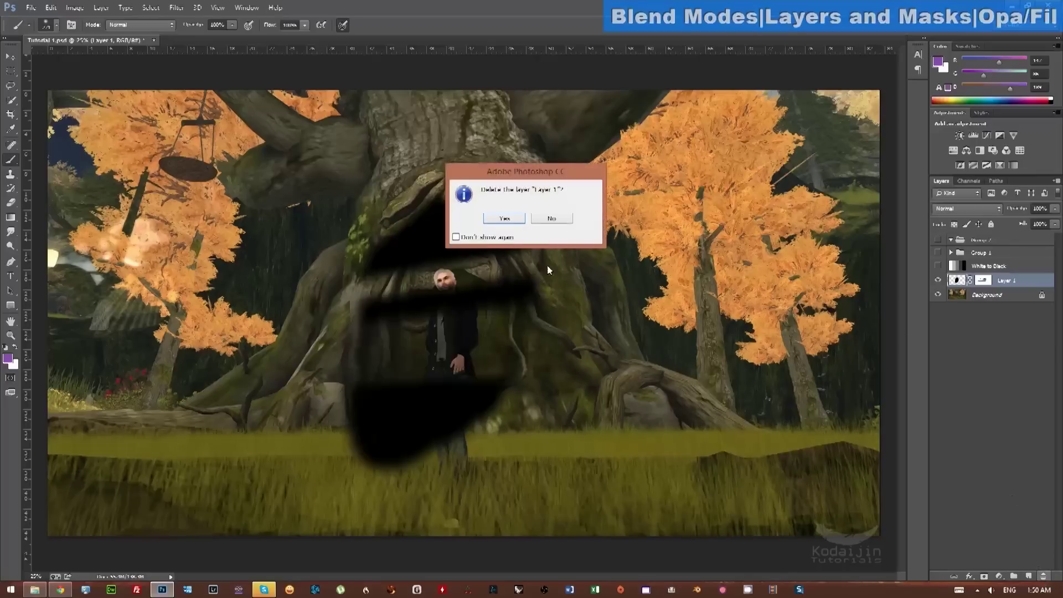
click(504, 219)
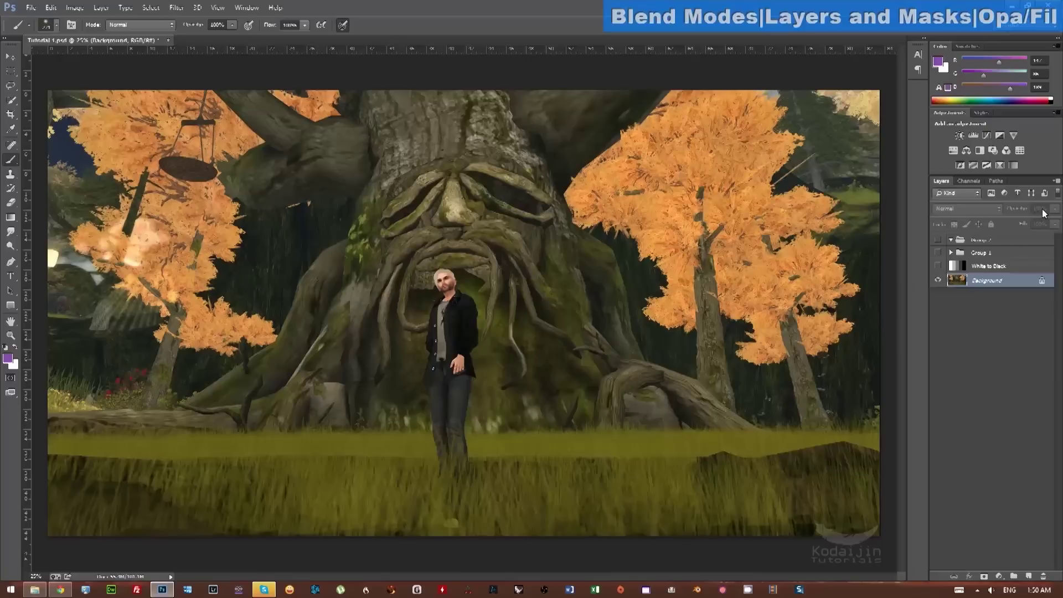
Step: Add a new empty layer and move it just beneath White to Black
click(1005, 268)
click(1028, 575)
drag(1012, 280, 1011, 288)
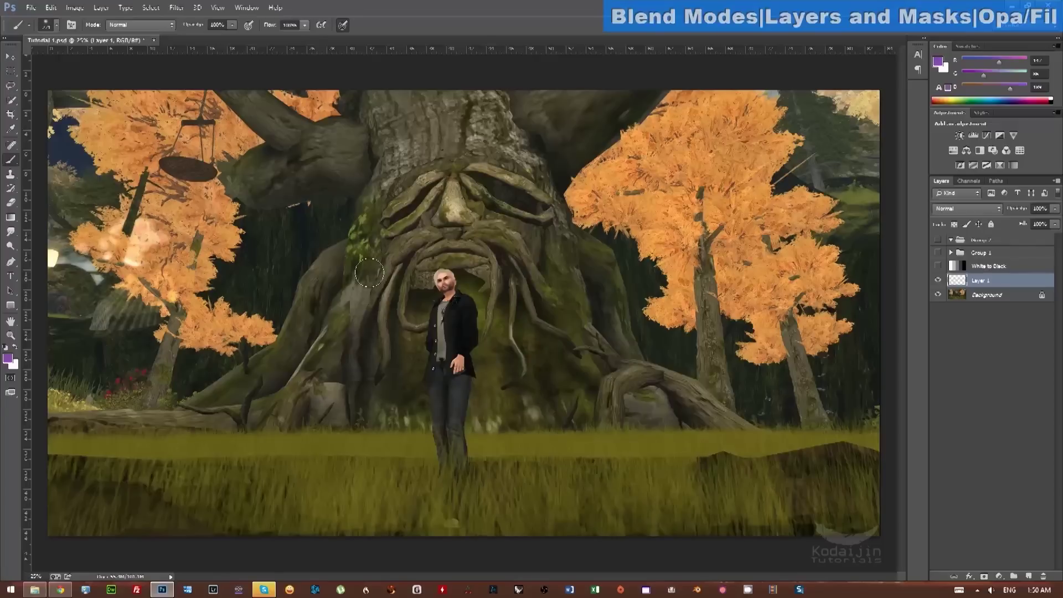
key(t)
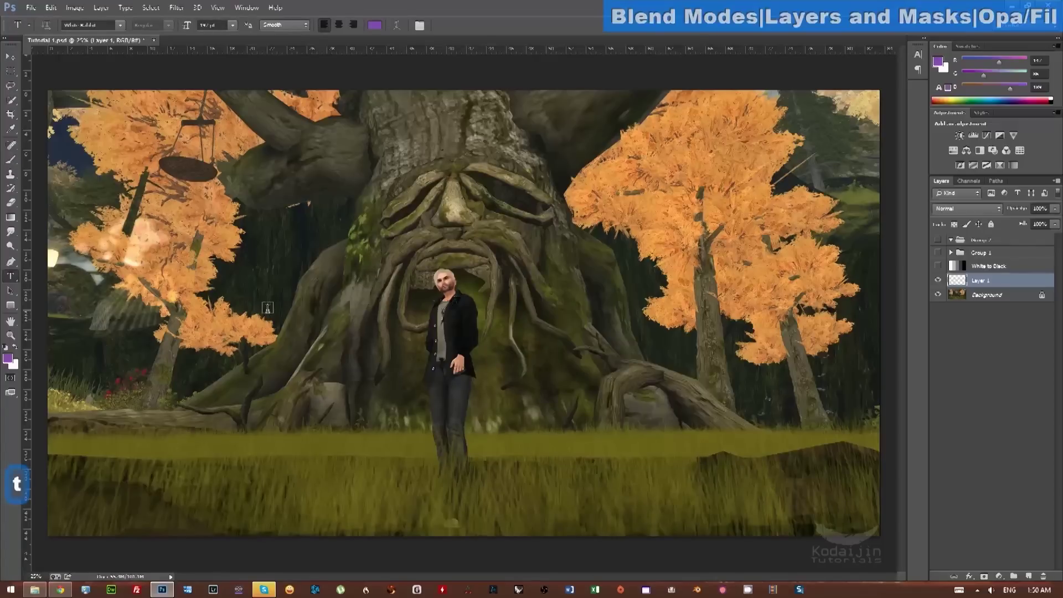
Step: Type 'Hello Youtube' as a new text layer on the tree trunk
click(387, 250)
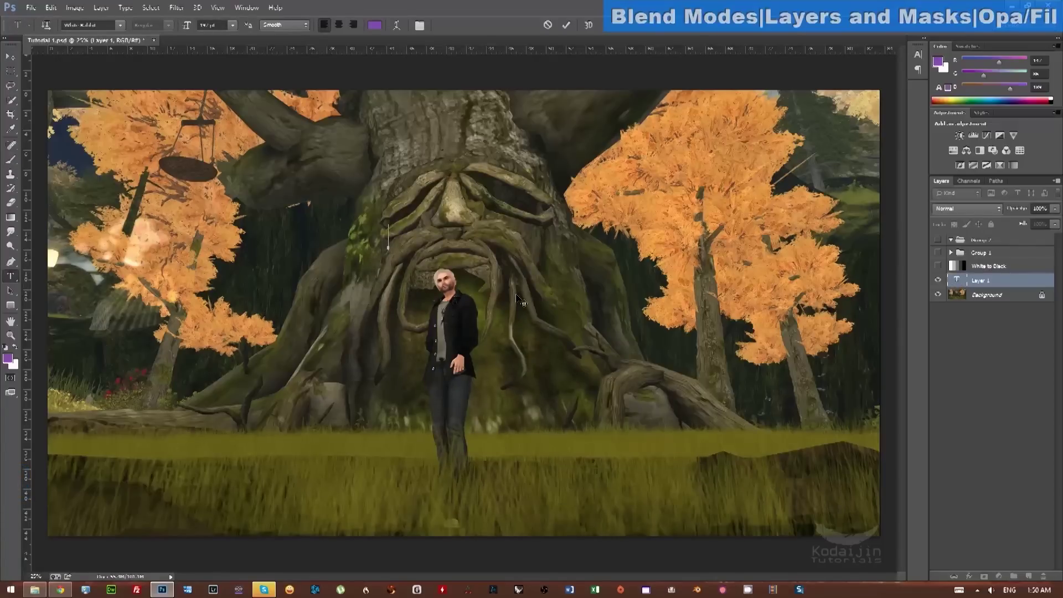
text(Hello Sec)
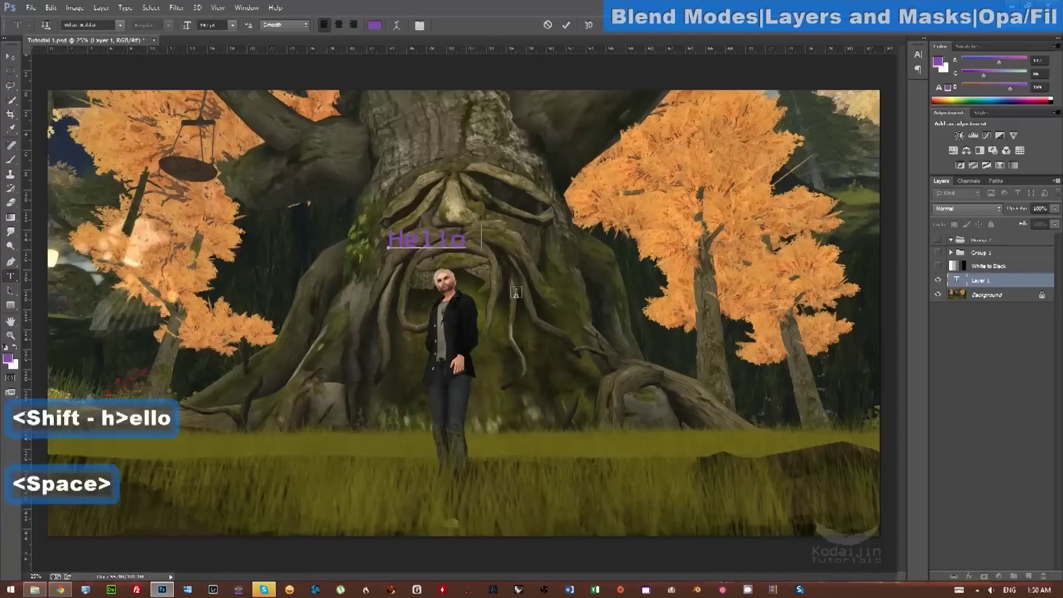
key(BackSpace)
key(BackSpace)
key(BackSpace)
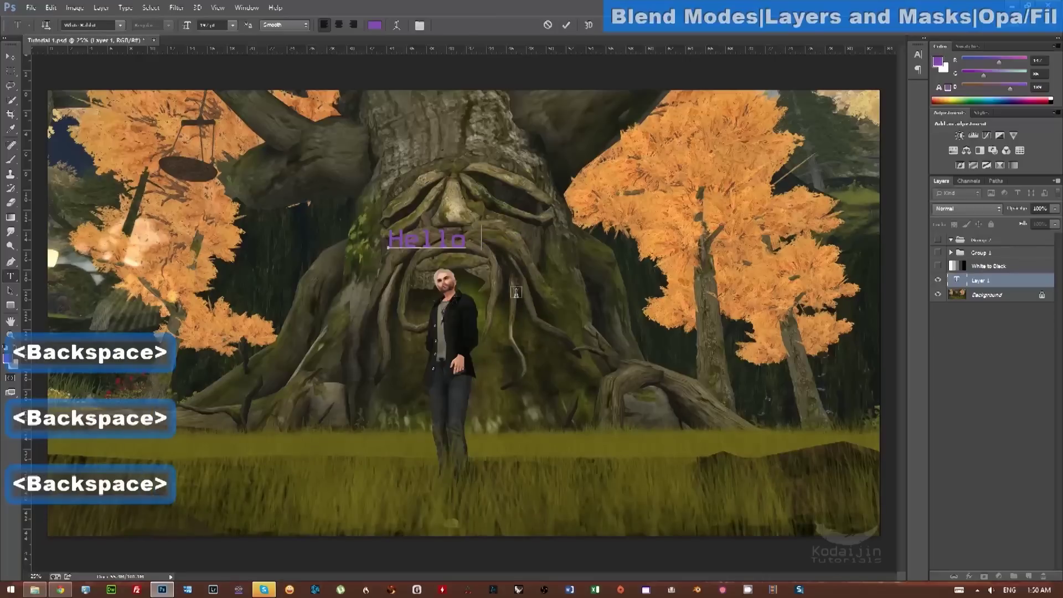
text(Youtube)
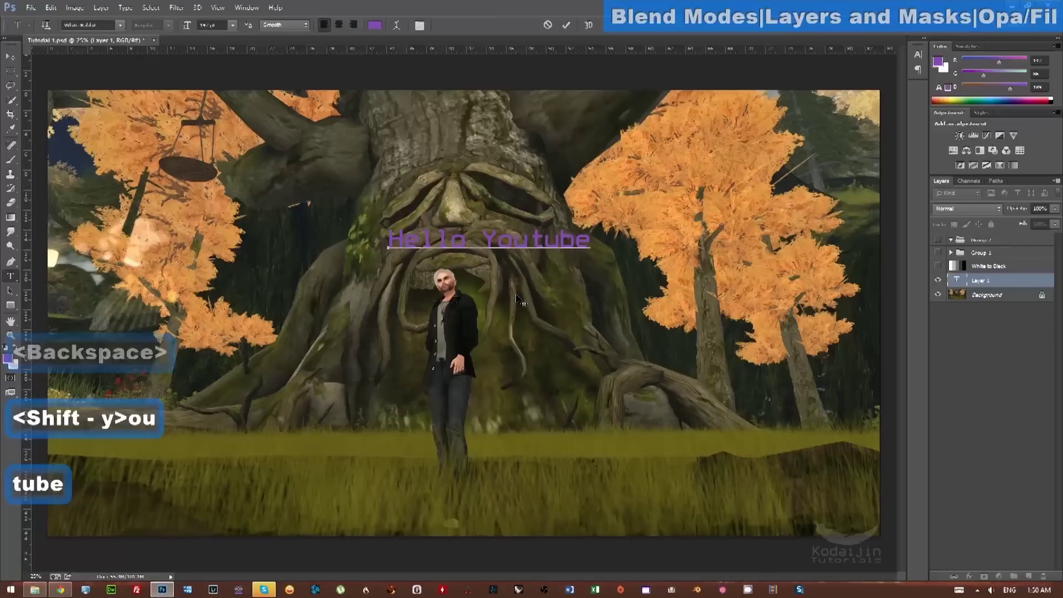
Step: Enlarge all the Hello Youtube text to 400 pt
key(ctrl+a)
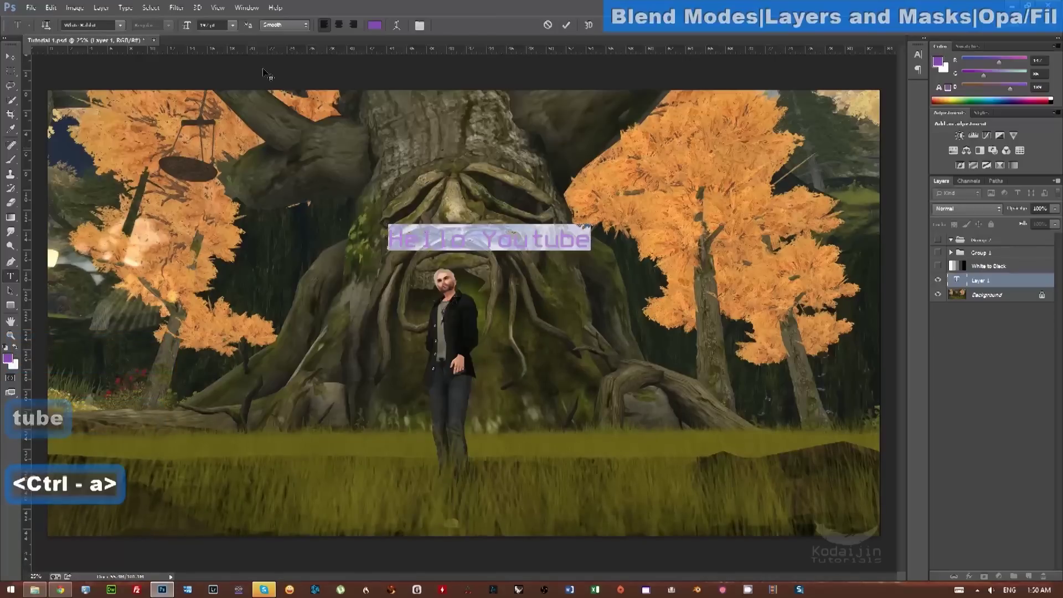
click(224, 22)
click(225, 23)
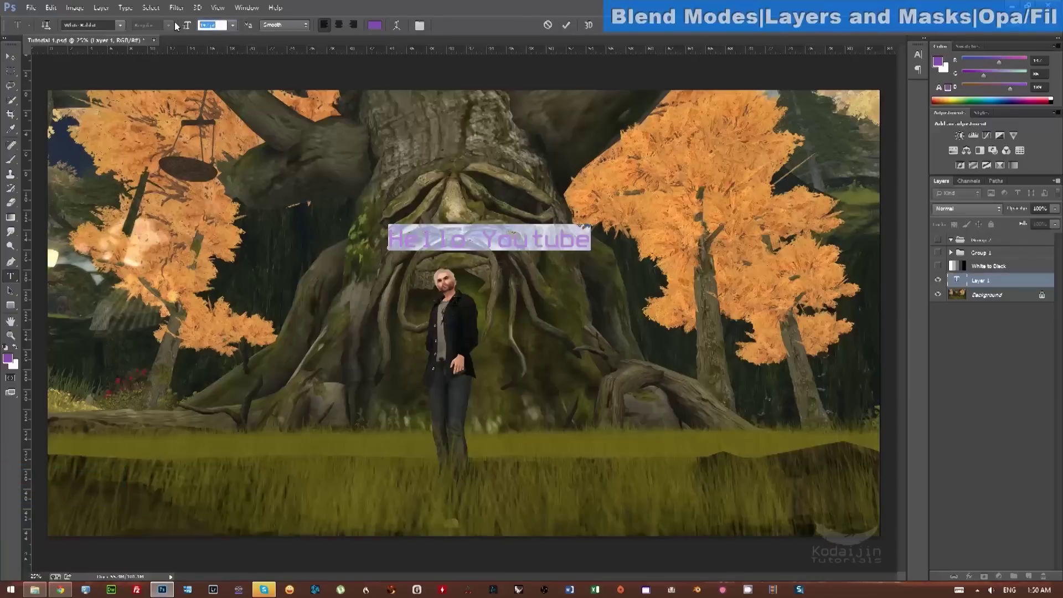
text(400)
key(Return)
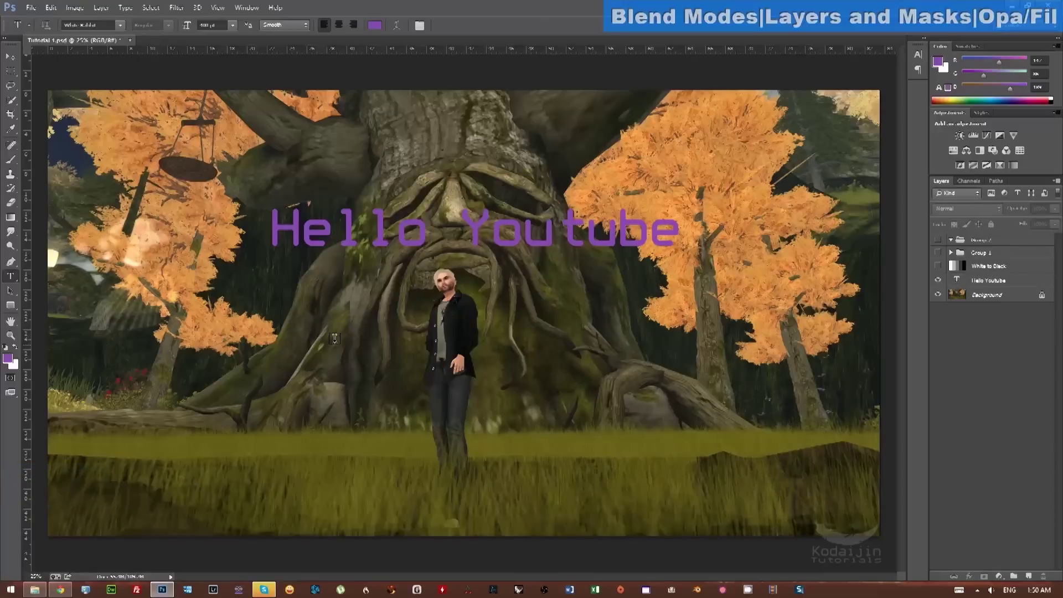
Step: Try 5% opacity and a lower fill on the Hello Youtube layer, then restore both
click(1024, 280)
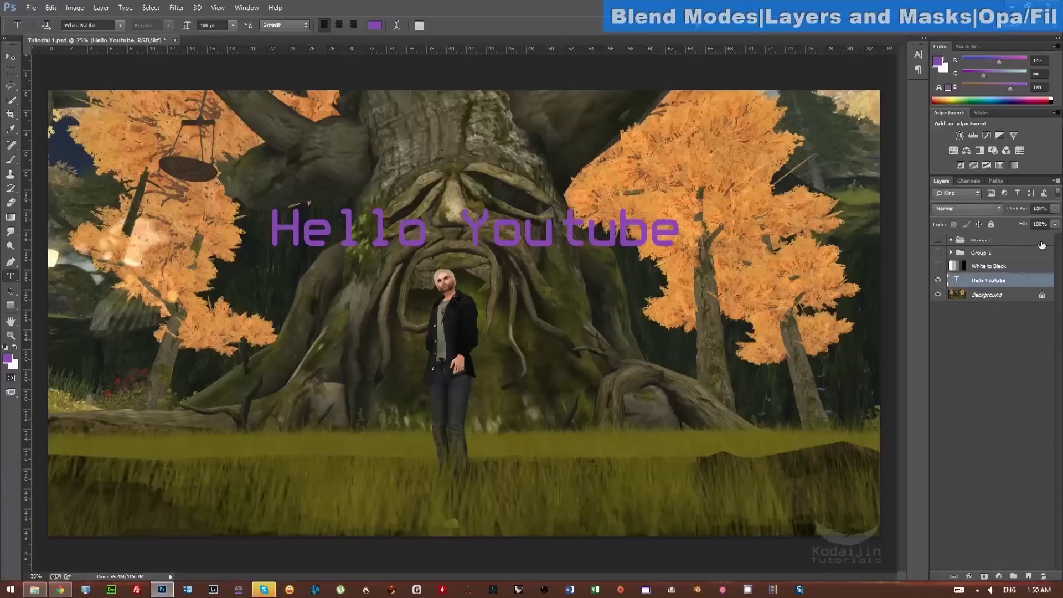
click(1054, 211)
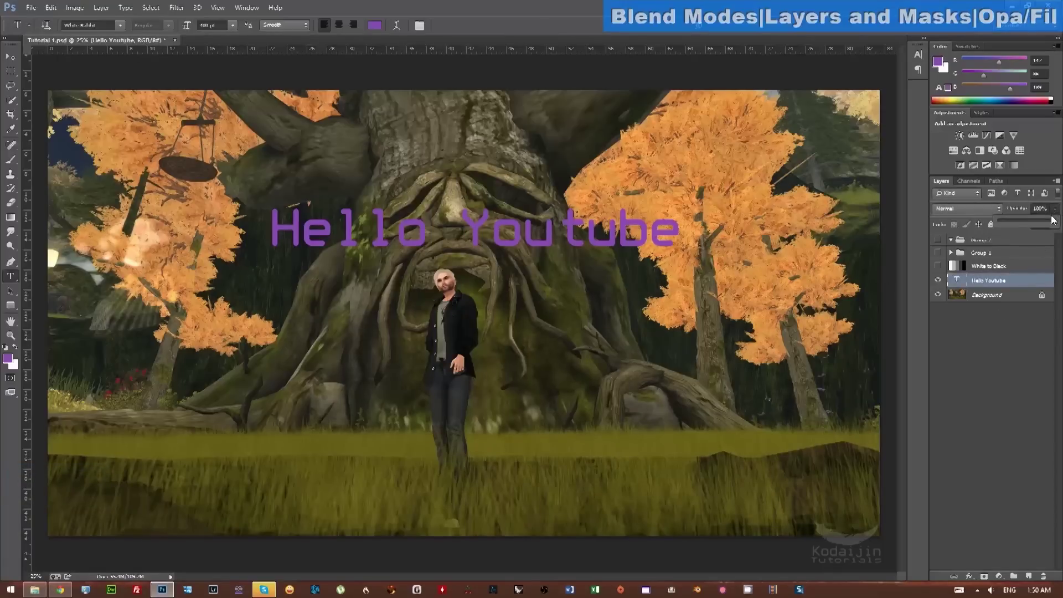
drag(1050, 223, 1003, 228)
click(1016, 351)
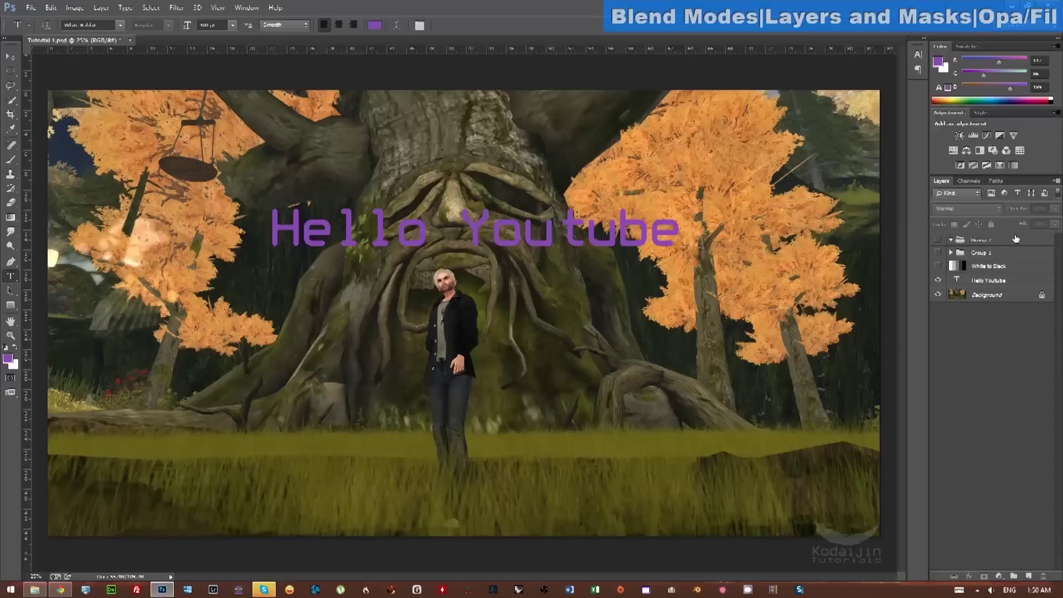
click(1008, 280)
click(1055, 224)
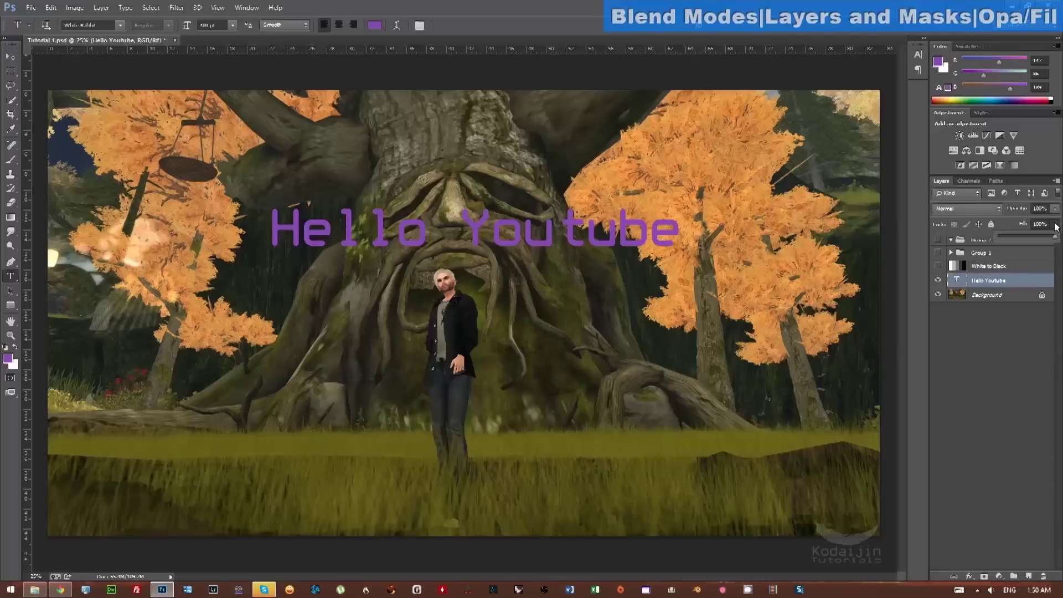
drag(1029, 237, 1056, 236)
Step: Try about 55% opacity, return it to 100%, and show the Styles presets
click(1053, 209)
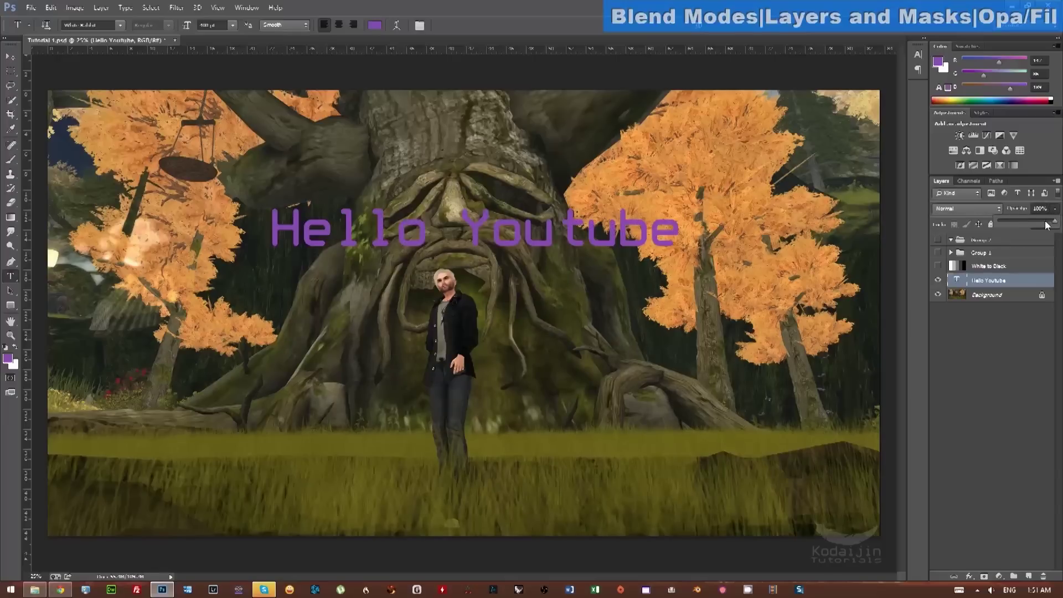
mouse_move(1047, 225)
mouse_down()
mouse_move(1031, 224)
mouse_move(1049, 236)
mouse_move(1034, 240)
mouse_up()
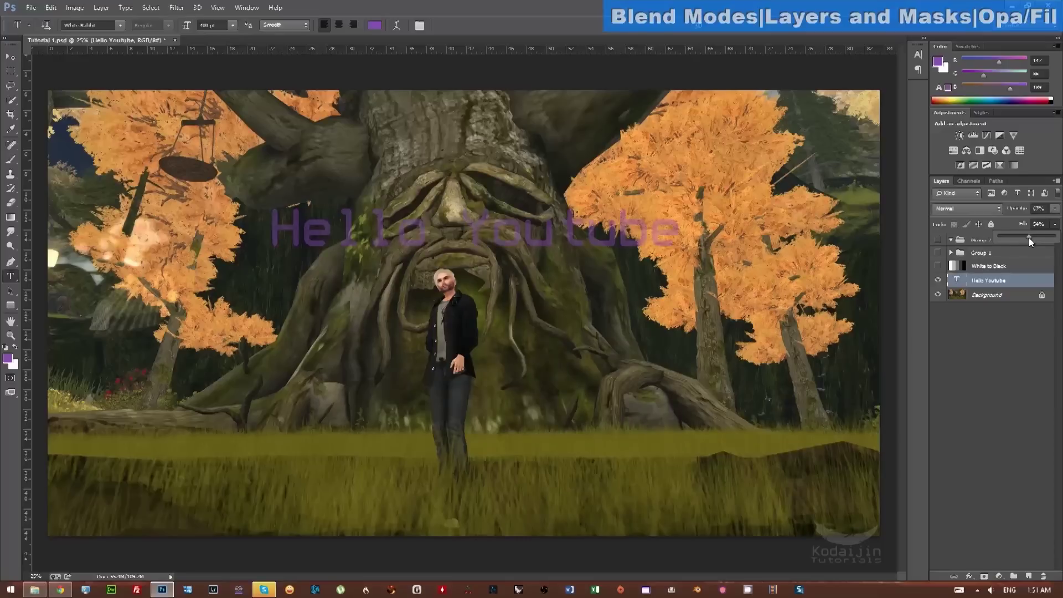
drag(1037, 242, 1058, 221)
click(1055, 209)
click(1012, 355)
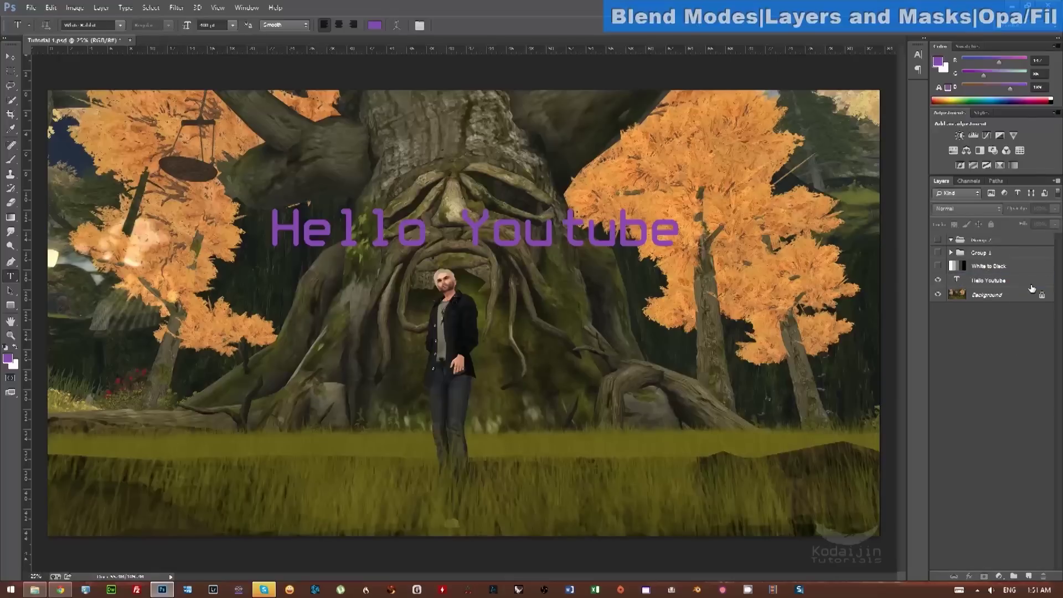
click(1005, 282)
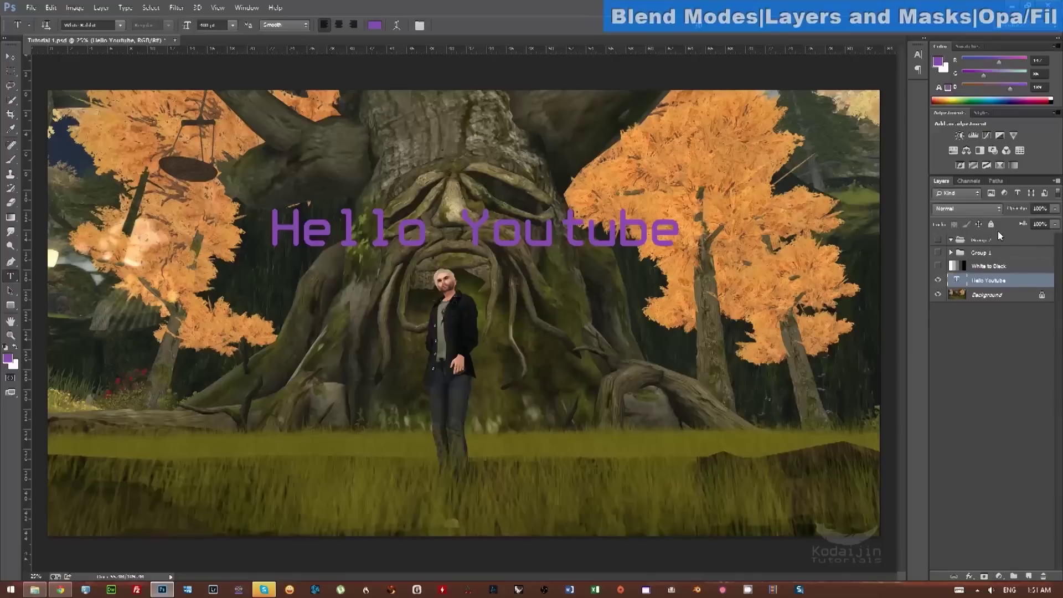
click(981, 112)
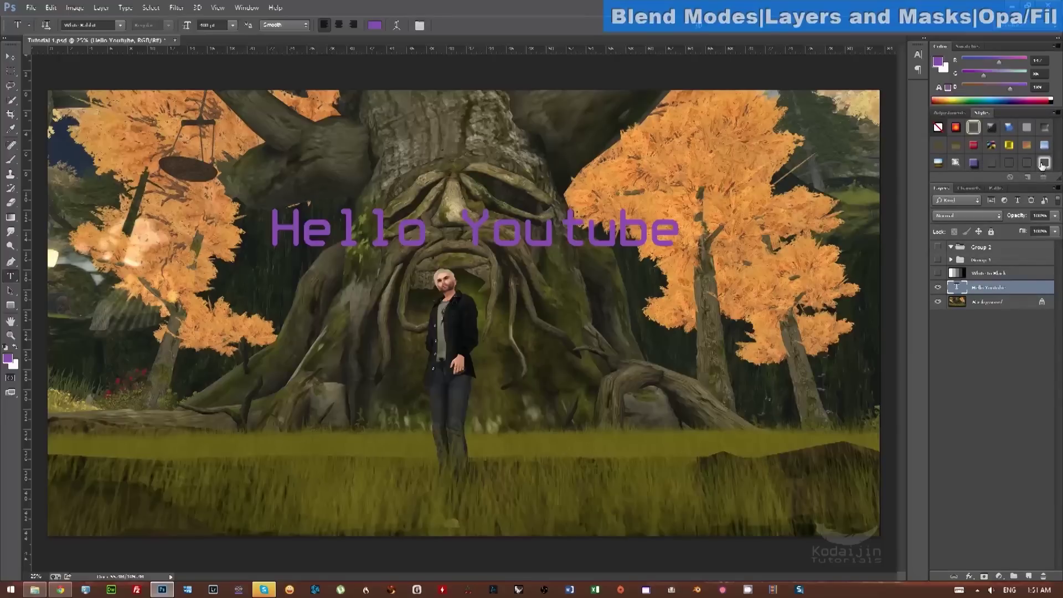
Step: Apply the last Styles preset glow to the text and drop its opacity
click(1043, 164)
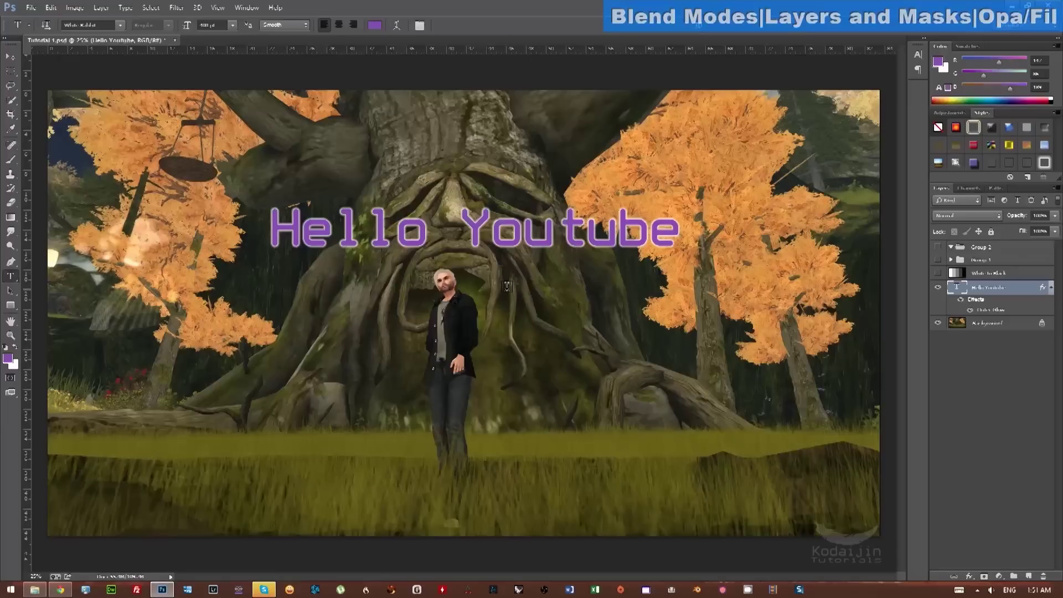
click(1055, 216)
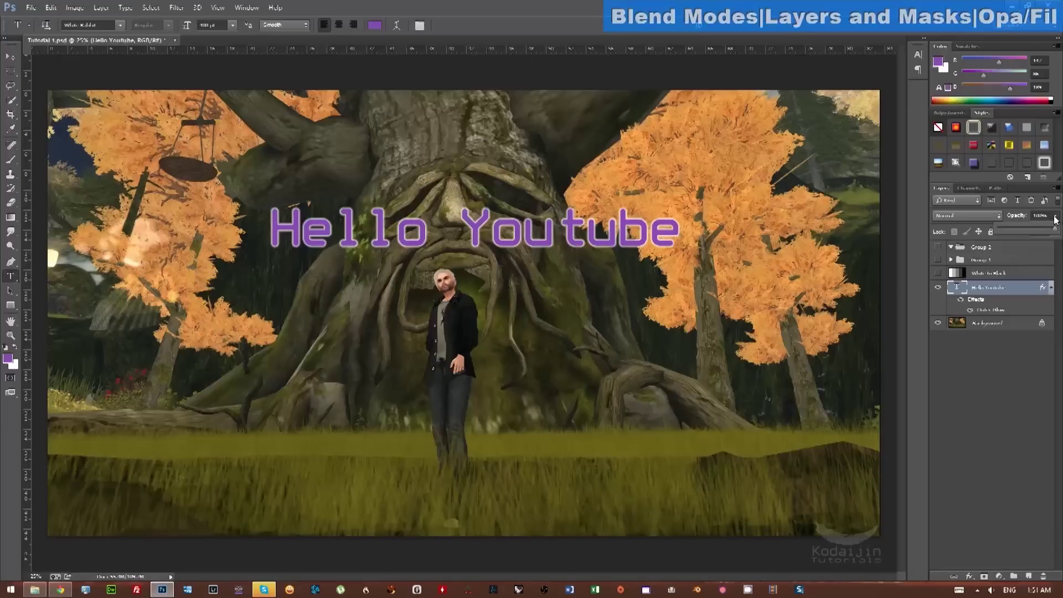
mouse_move(1052, 232)
mouse_down()
mouse_move(990, 232)
mouse_move(1060, 227)
mouse_up()
click(1023, 287)
Step: Reduce the text layer's fill to about 55% and opacity to about 39%
click(1055, 233)
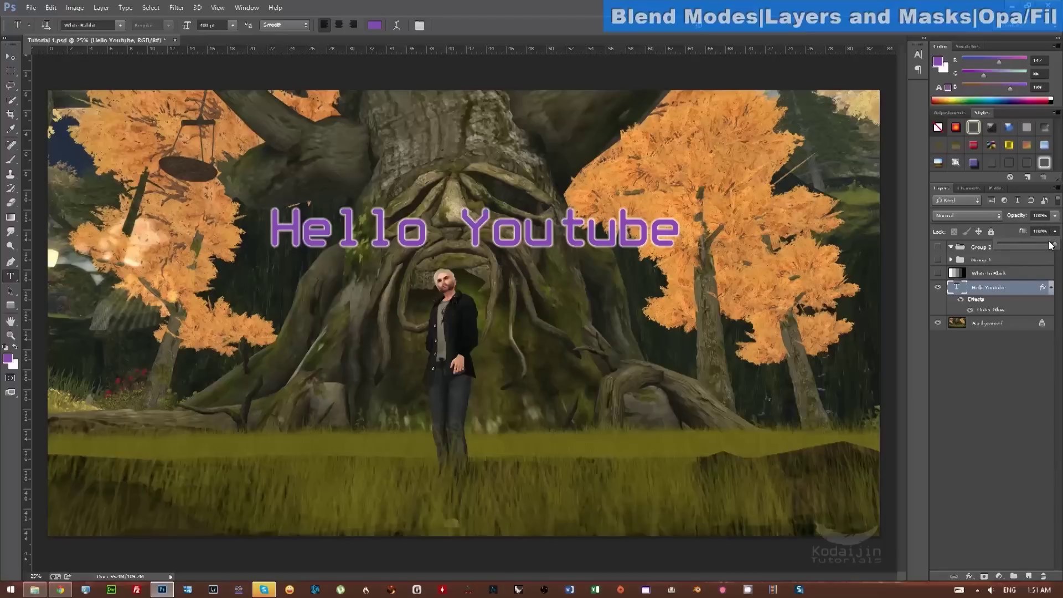
drag(1054, 247, 993, 249)
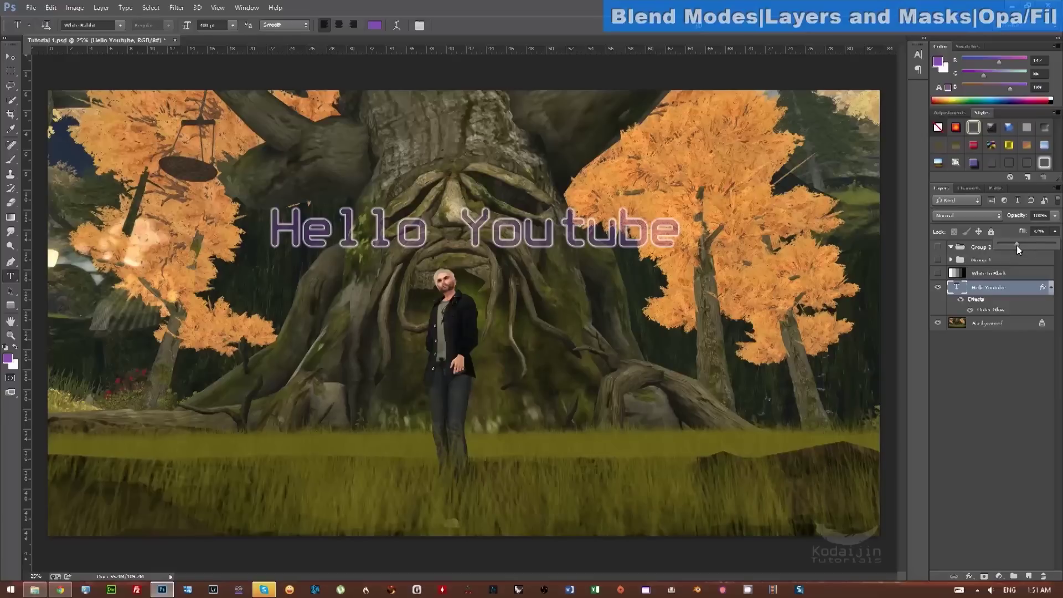
click(1055, 215)
drag(1053, 229, 1038, 230)
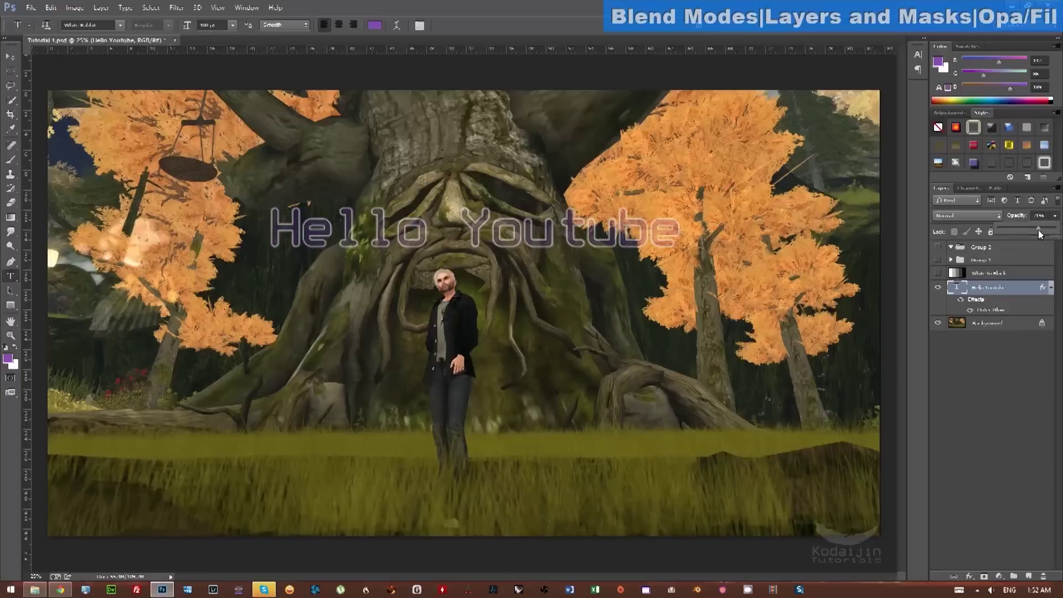